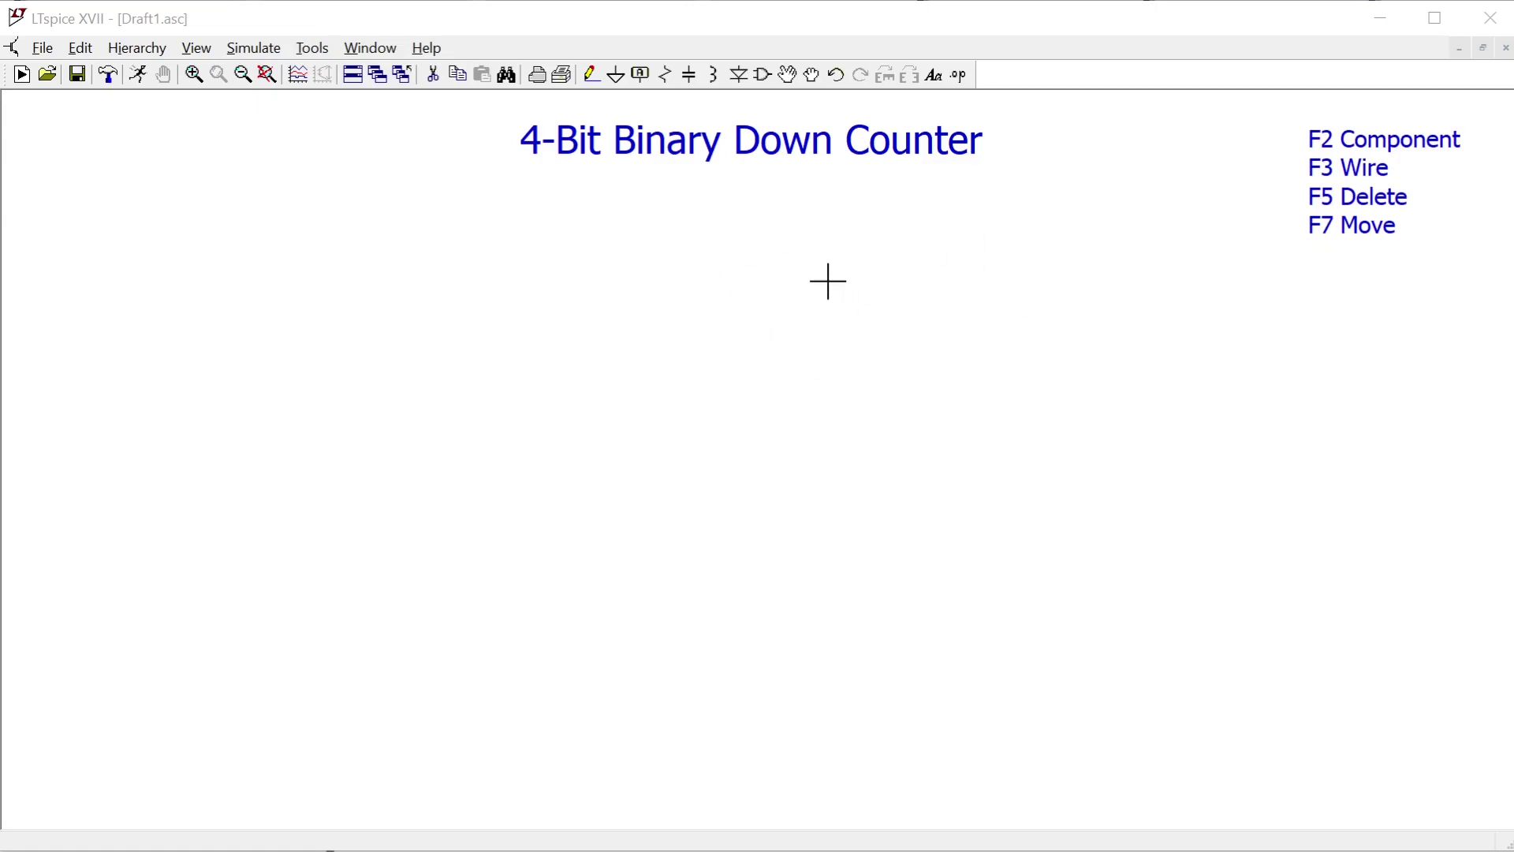
left_click_drag(1513, 442, 756, 196)
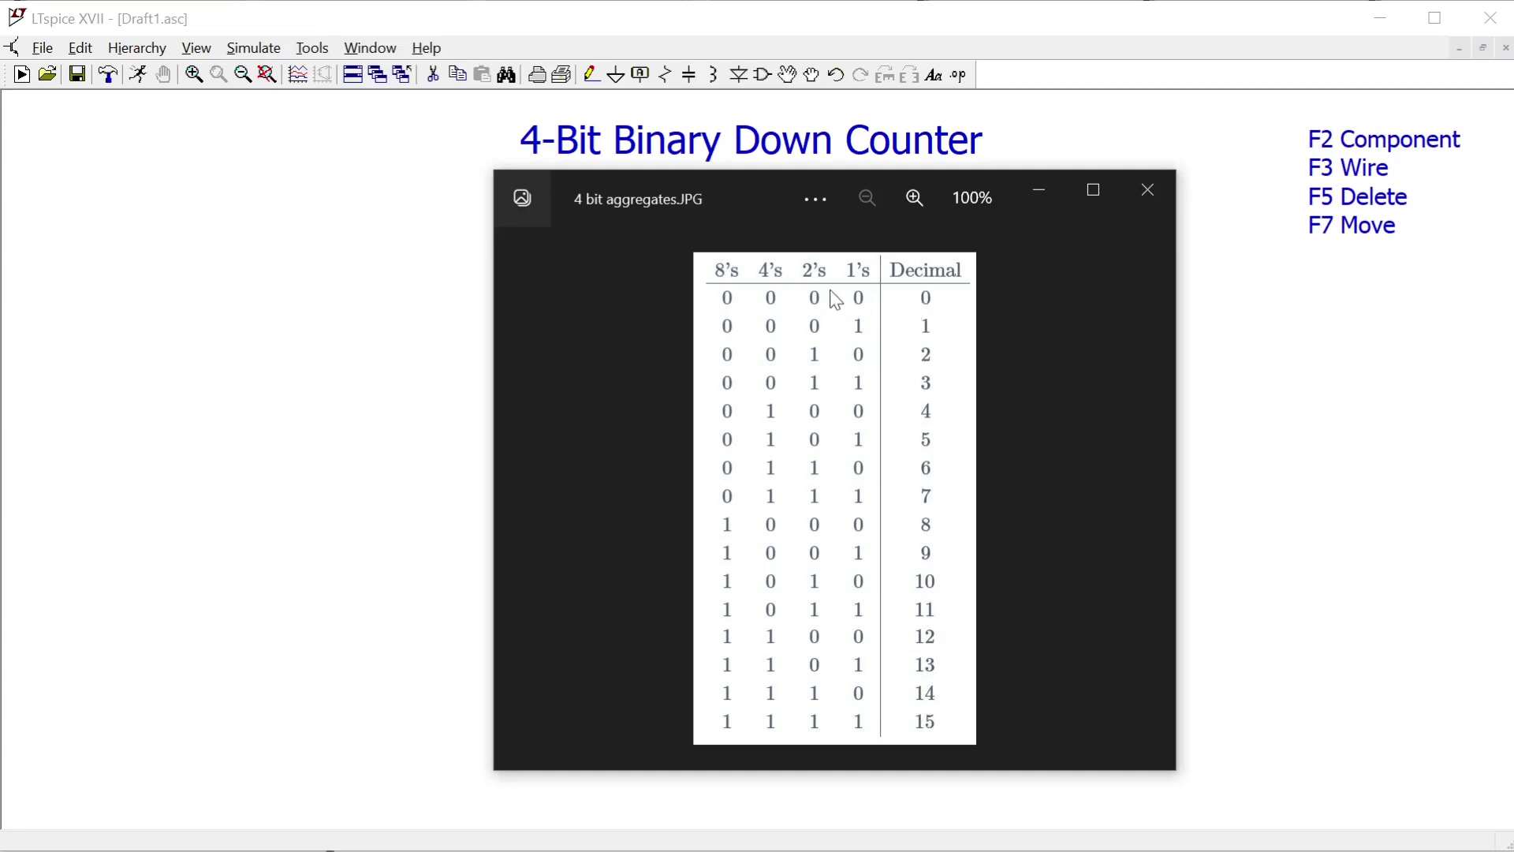
key("alt+F4")
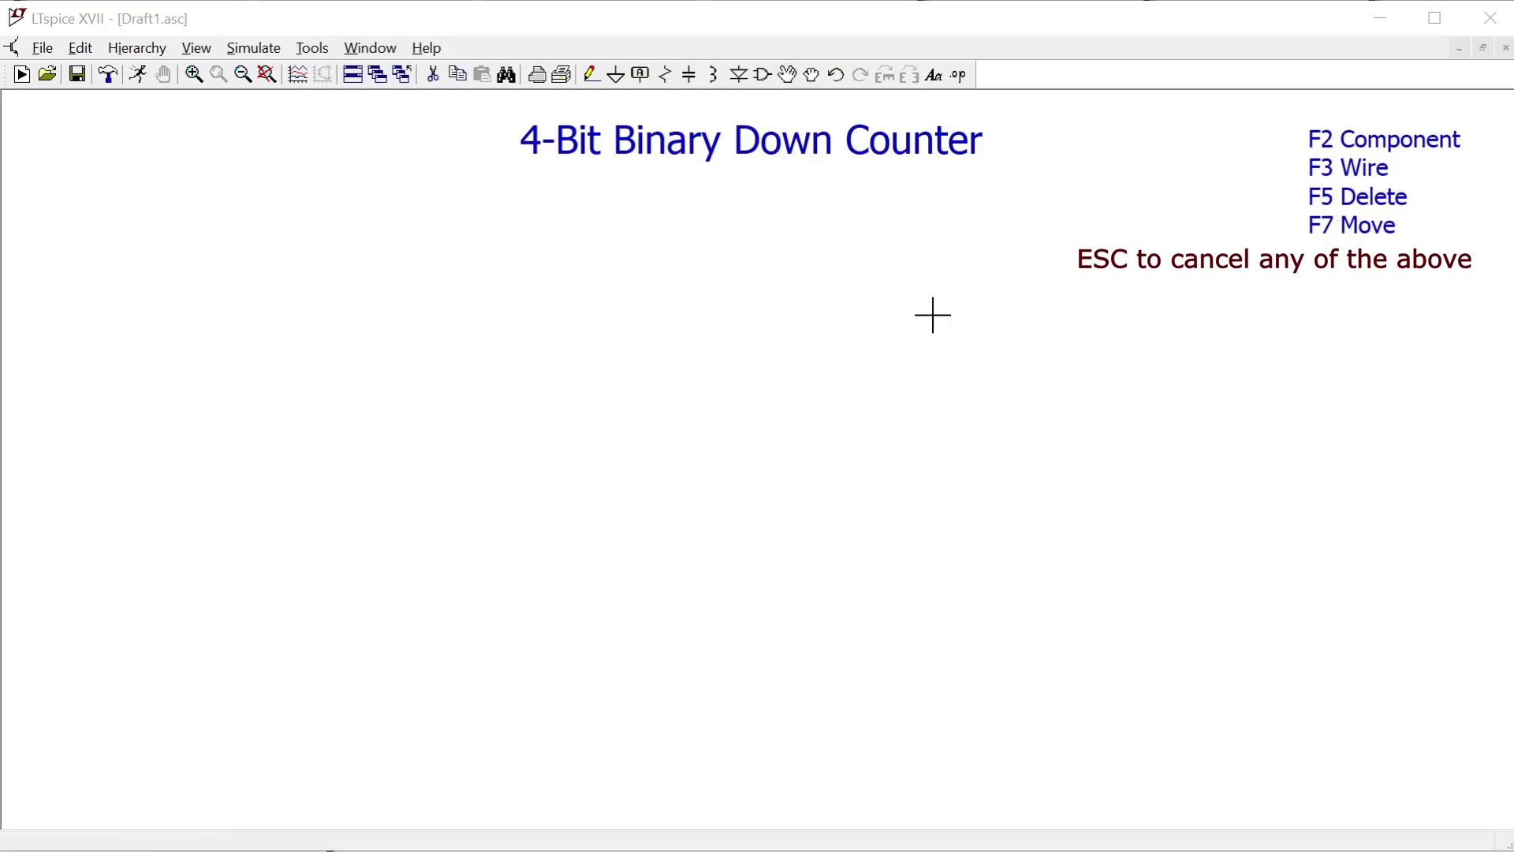
key("ctrl+z")
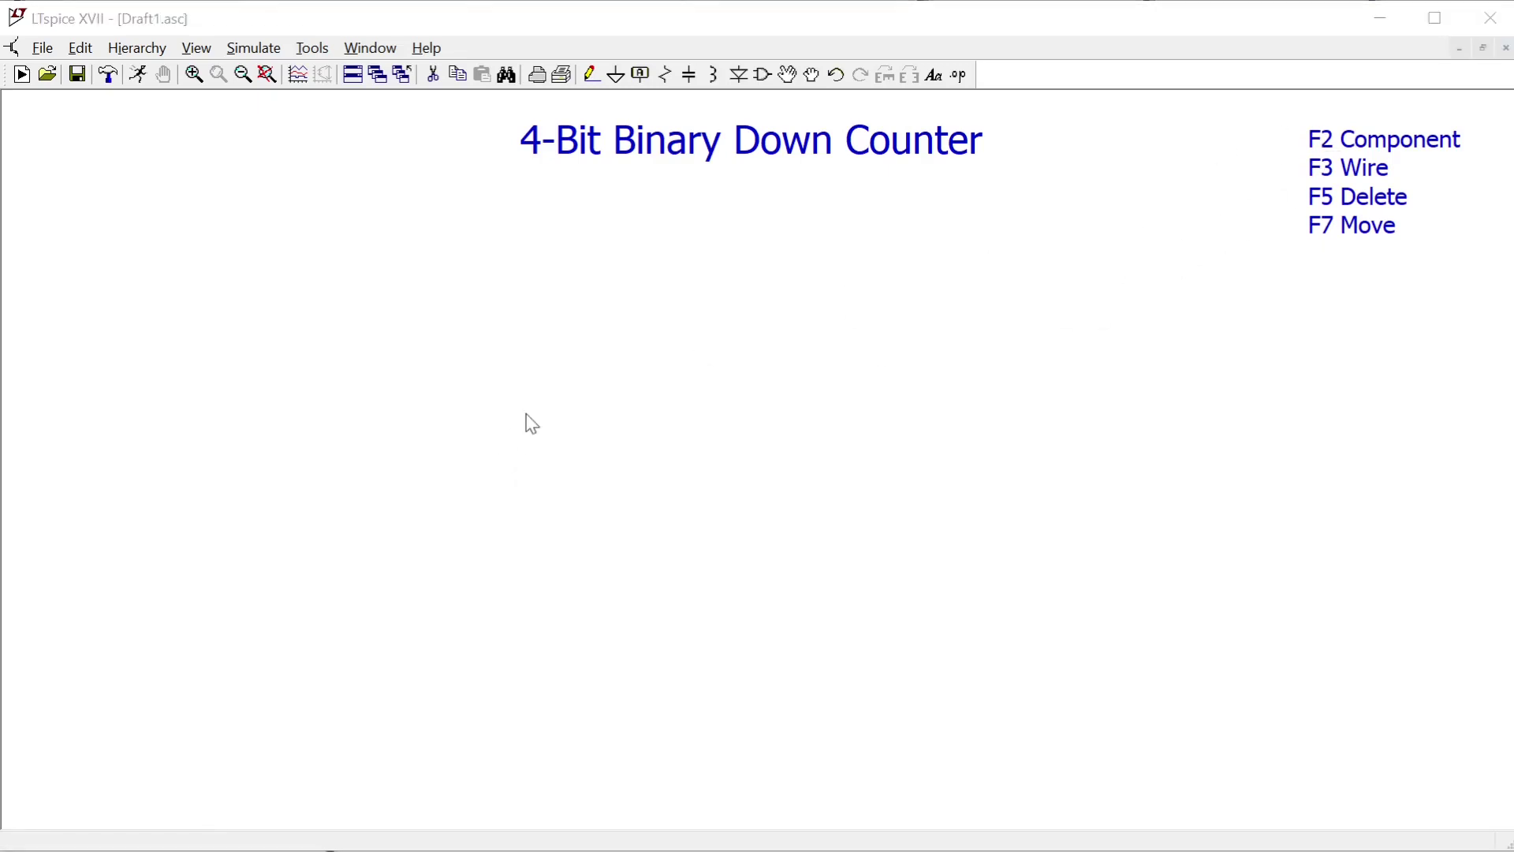
Place four D flip-flops (dflop from the Digital library) in an evenly aligned row below the title
key("F2")
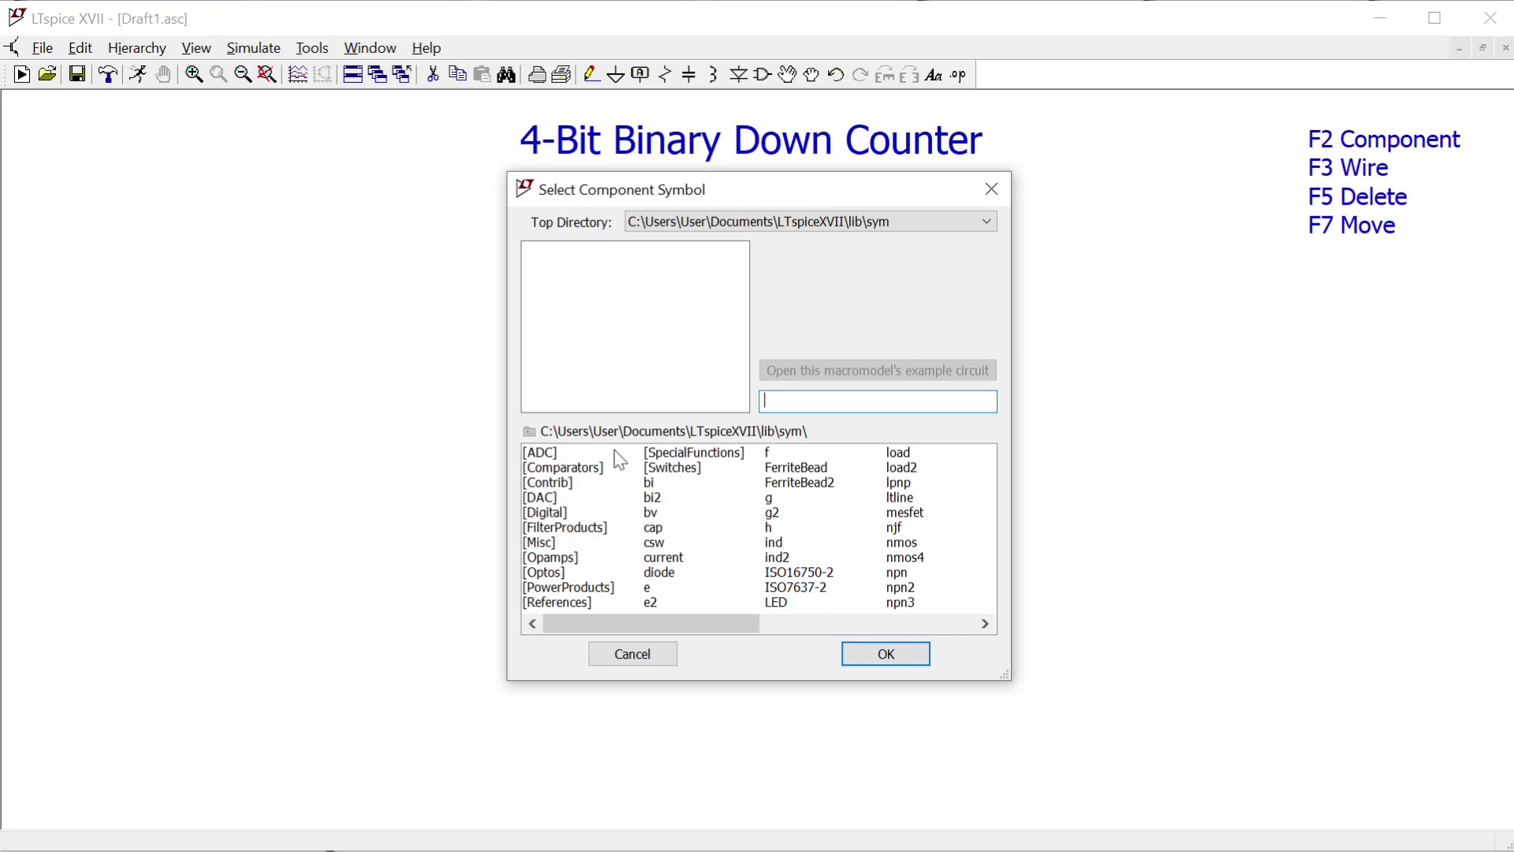
left_click(552, 513)
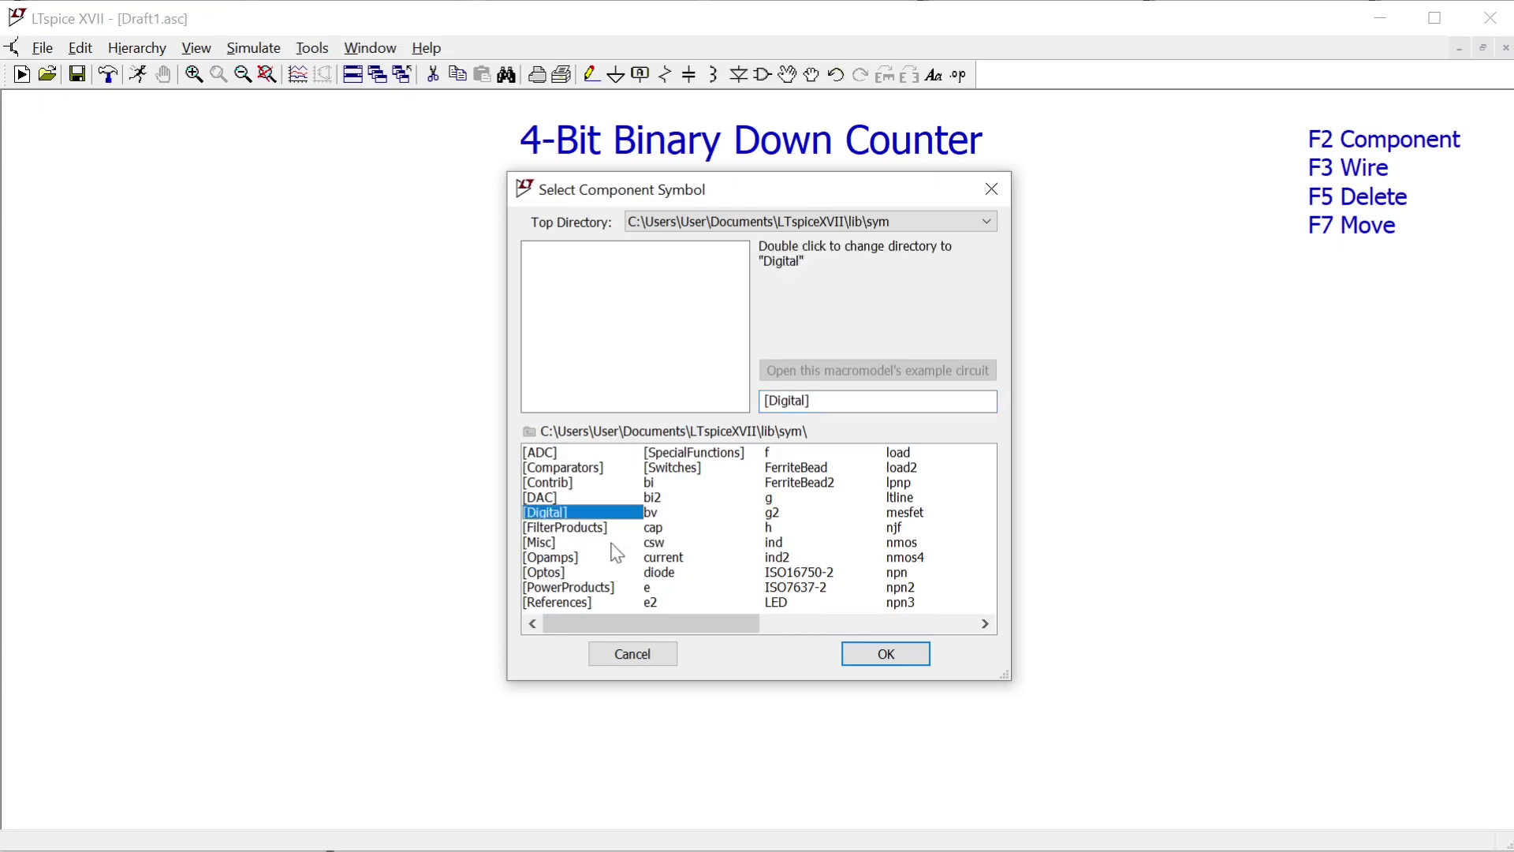
double_click(563, 521)
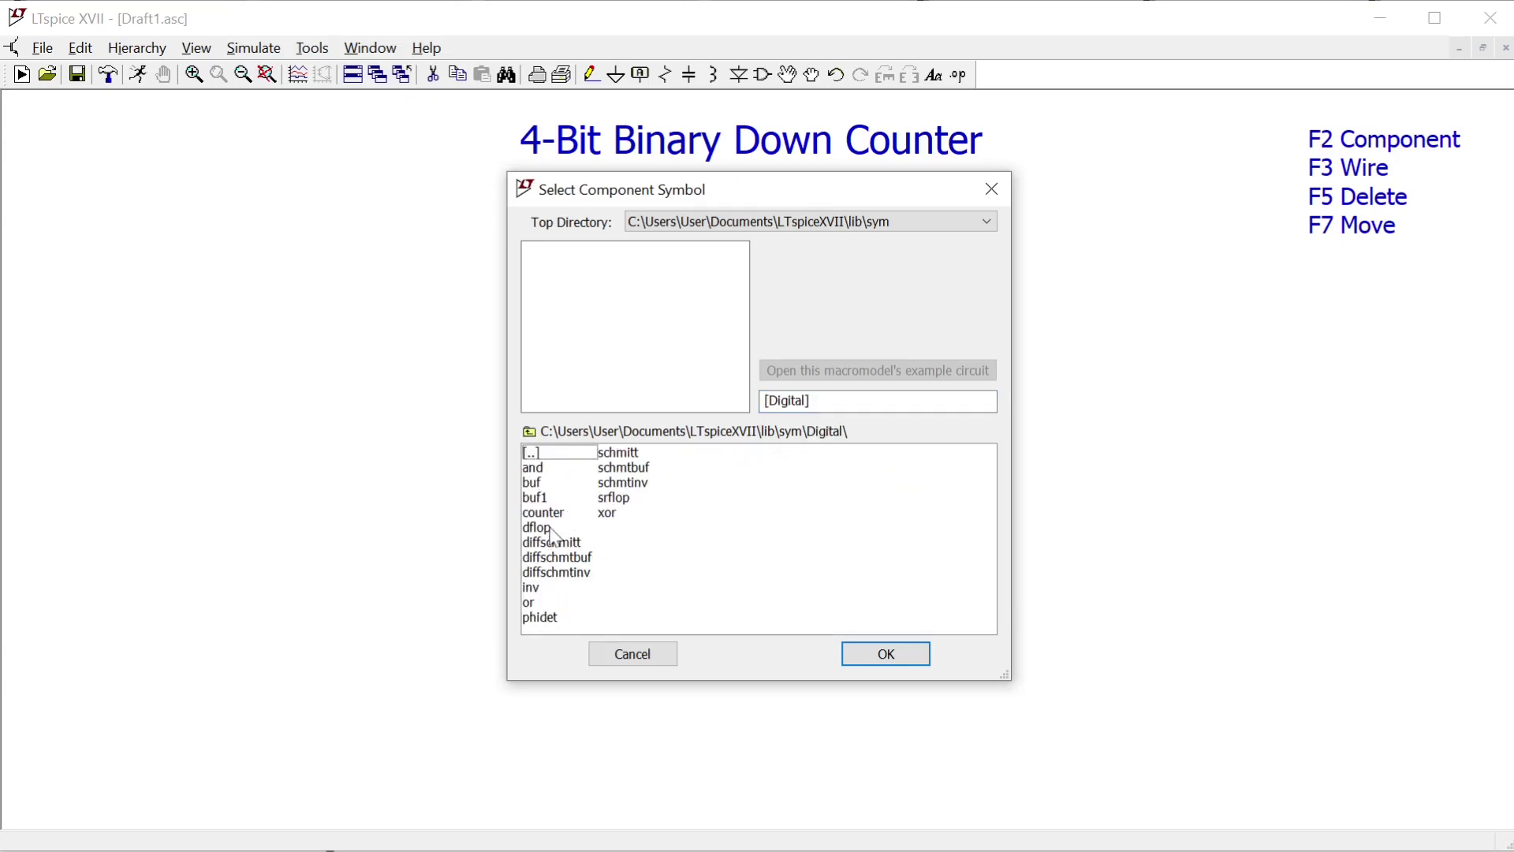
left_click(552, 528)
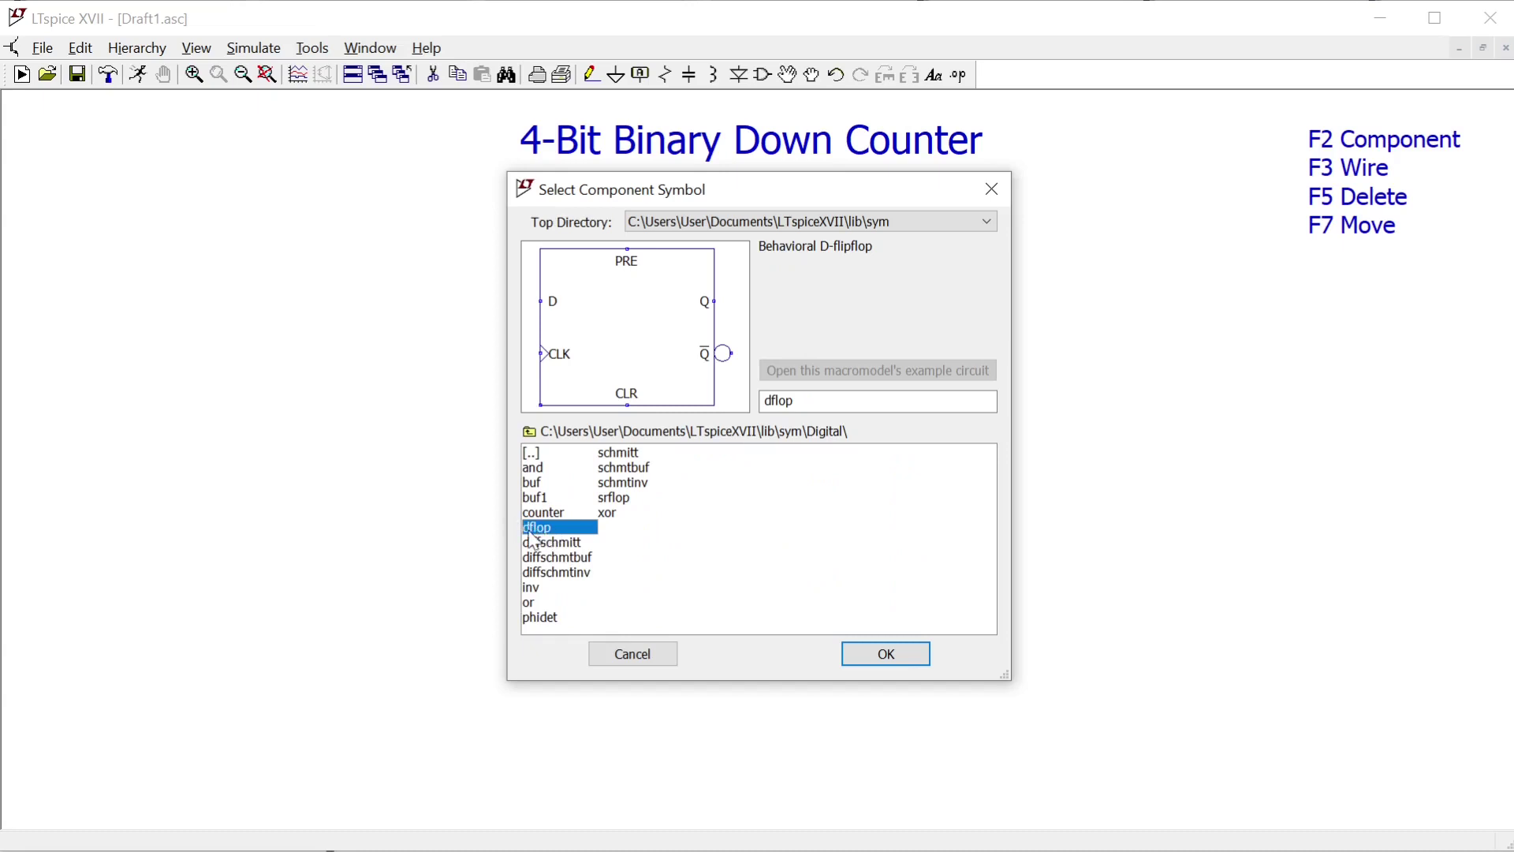
left_click(888, 658)
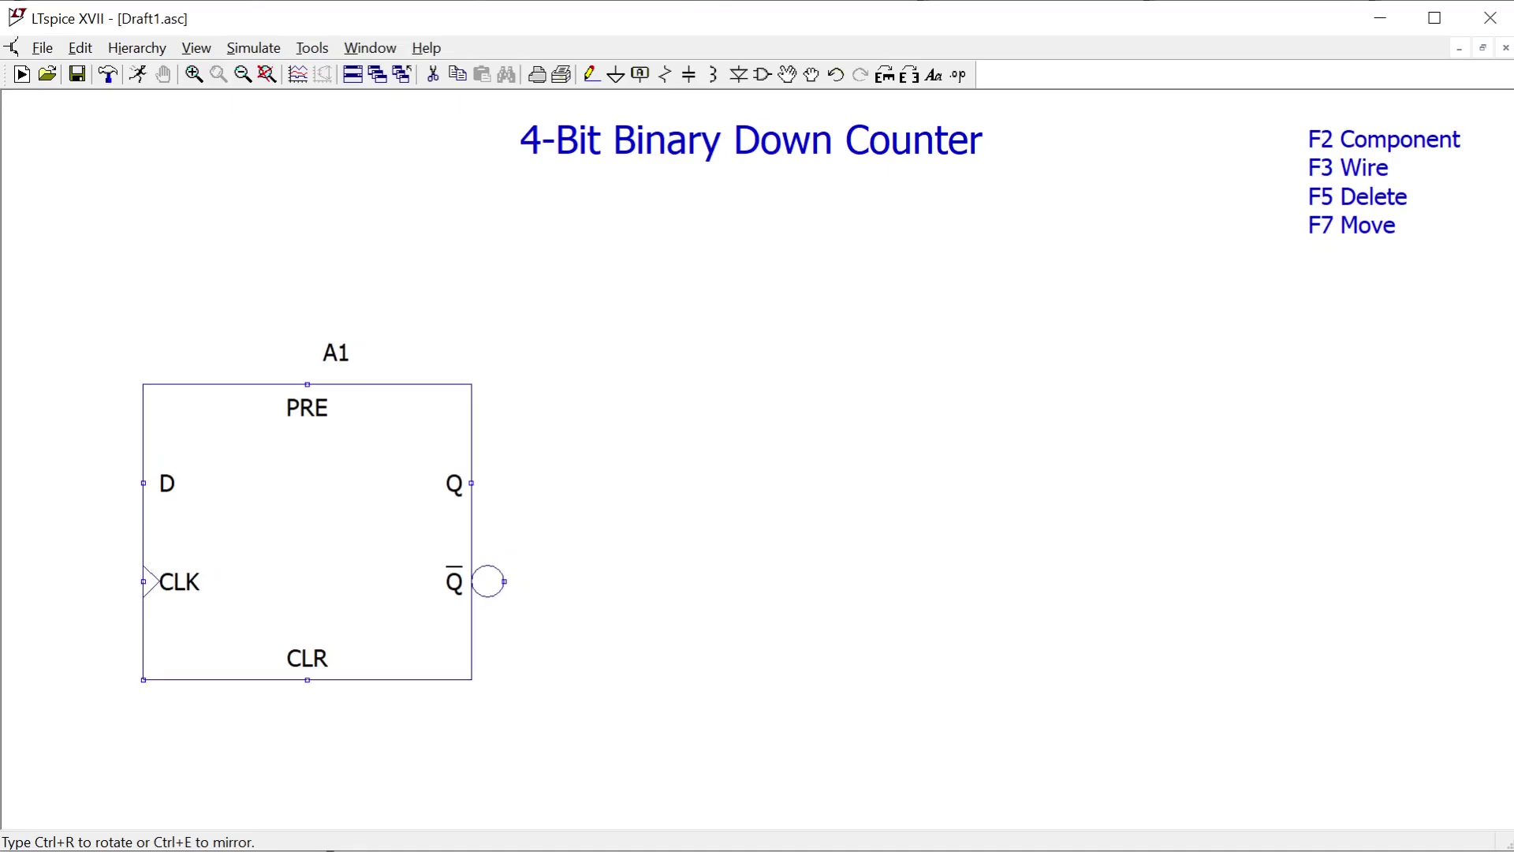
left_click(308, 548)
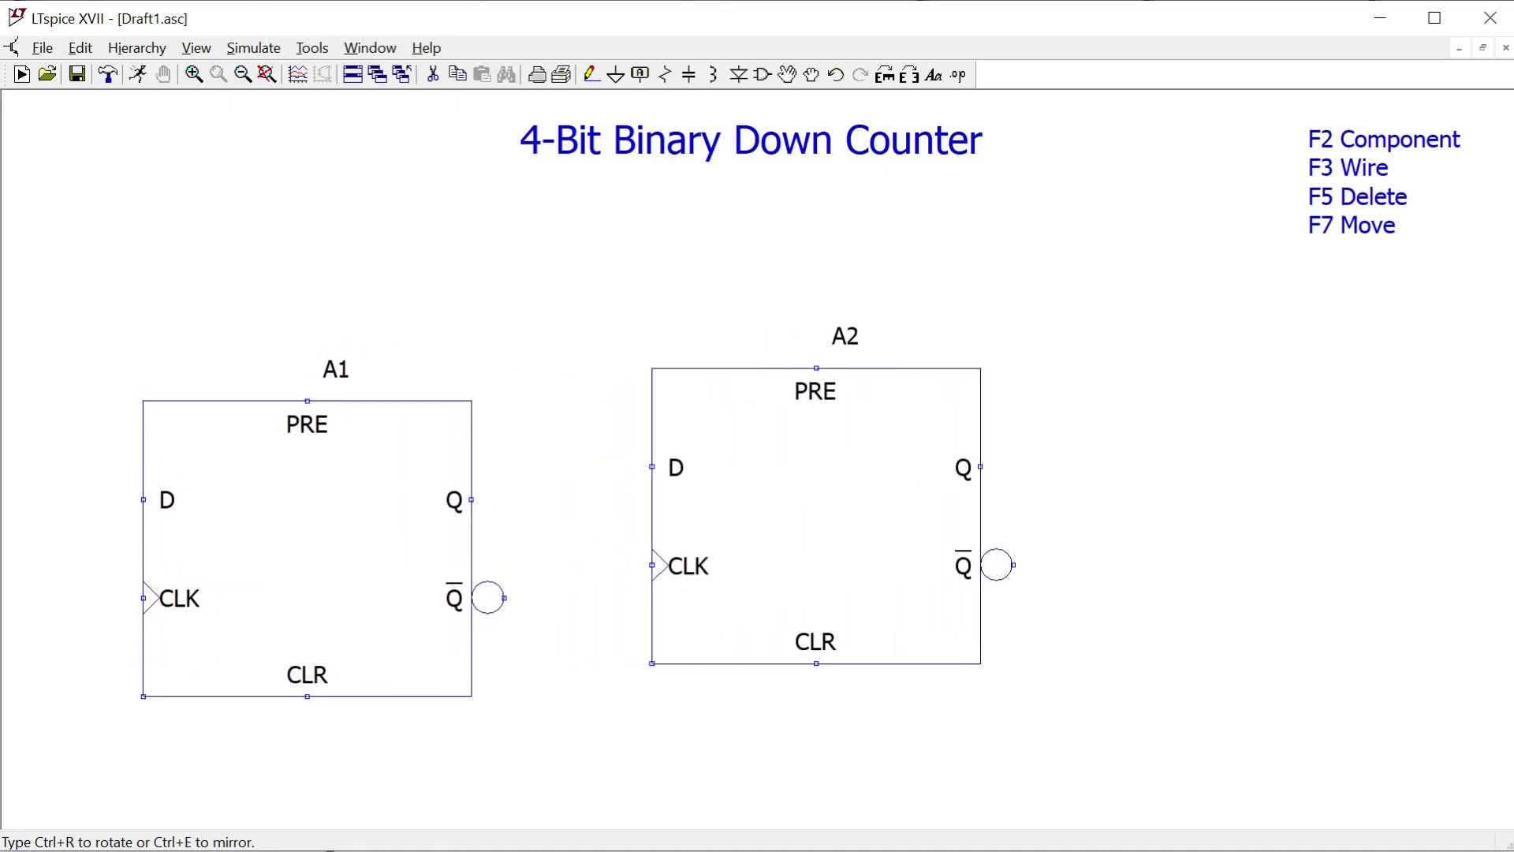
left_click(833, 548)
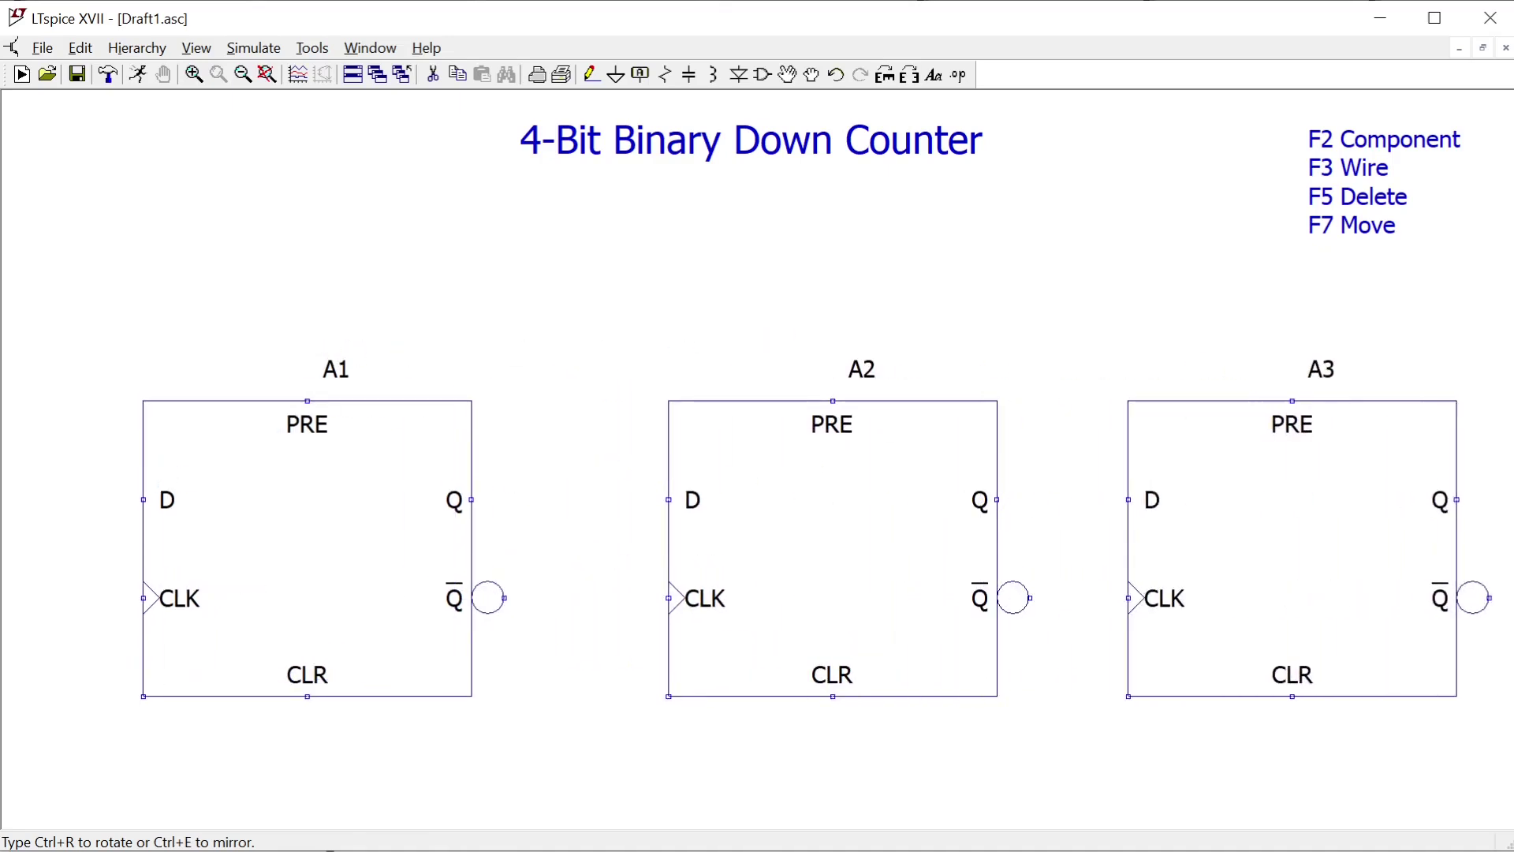
left_click(1323, 548)
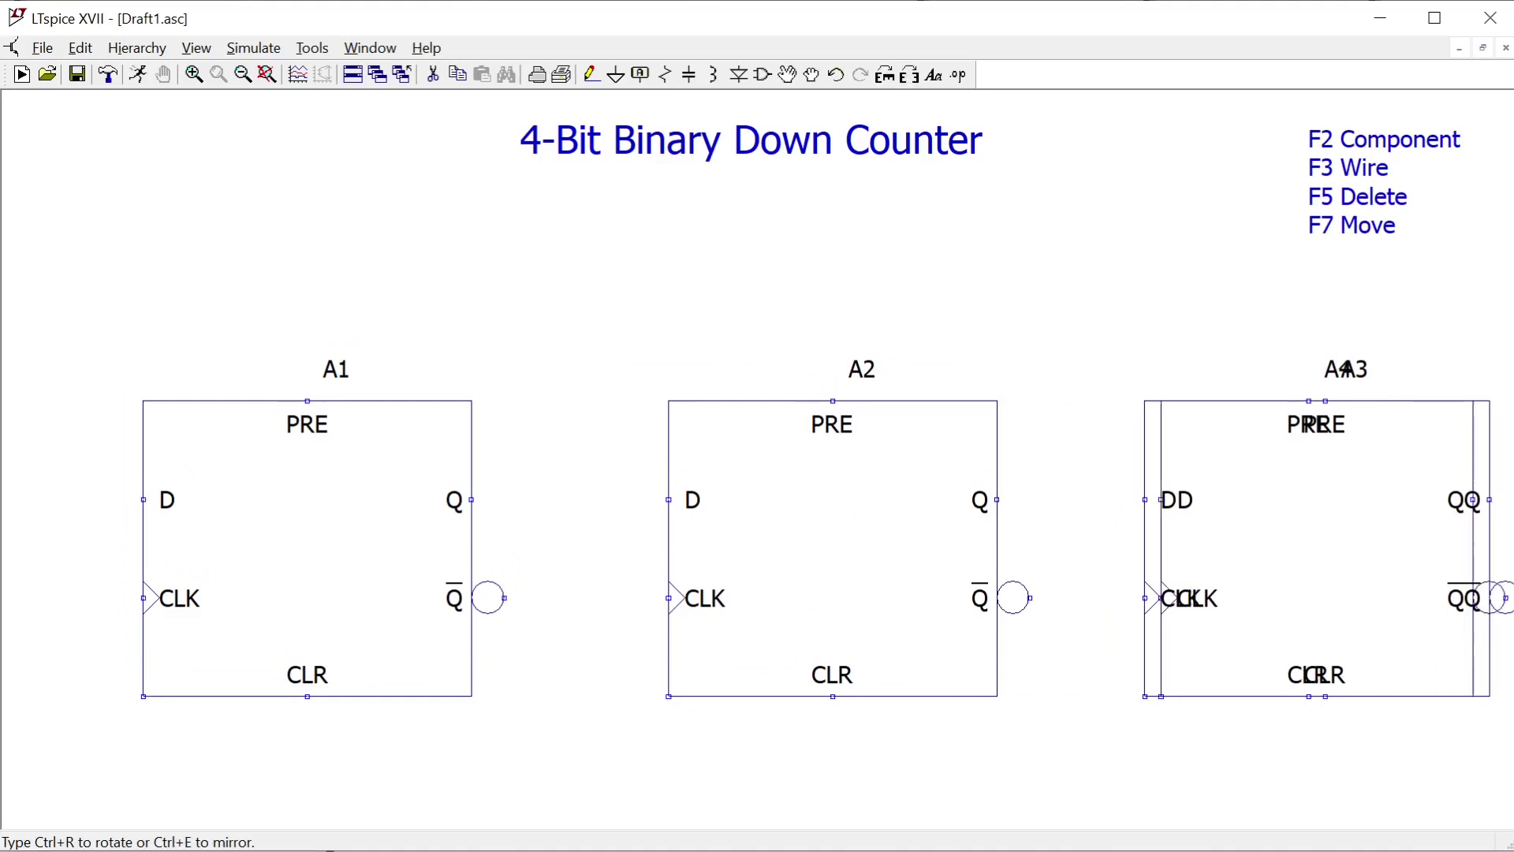
scroll(1287, 574, "down", 3)
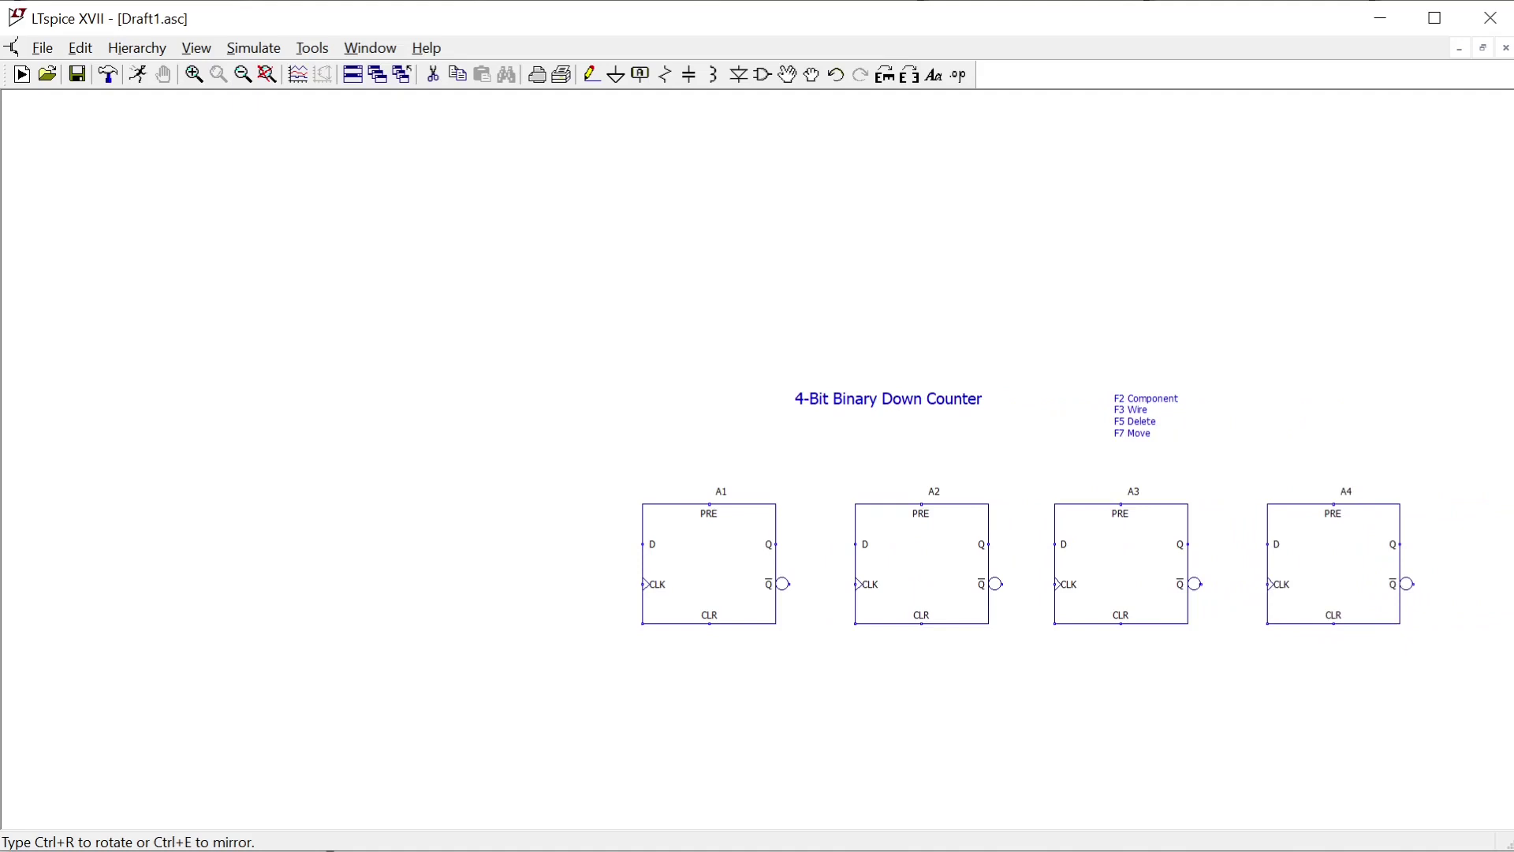
left_click(1273, 544)
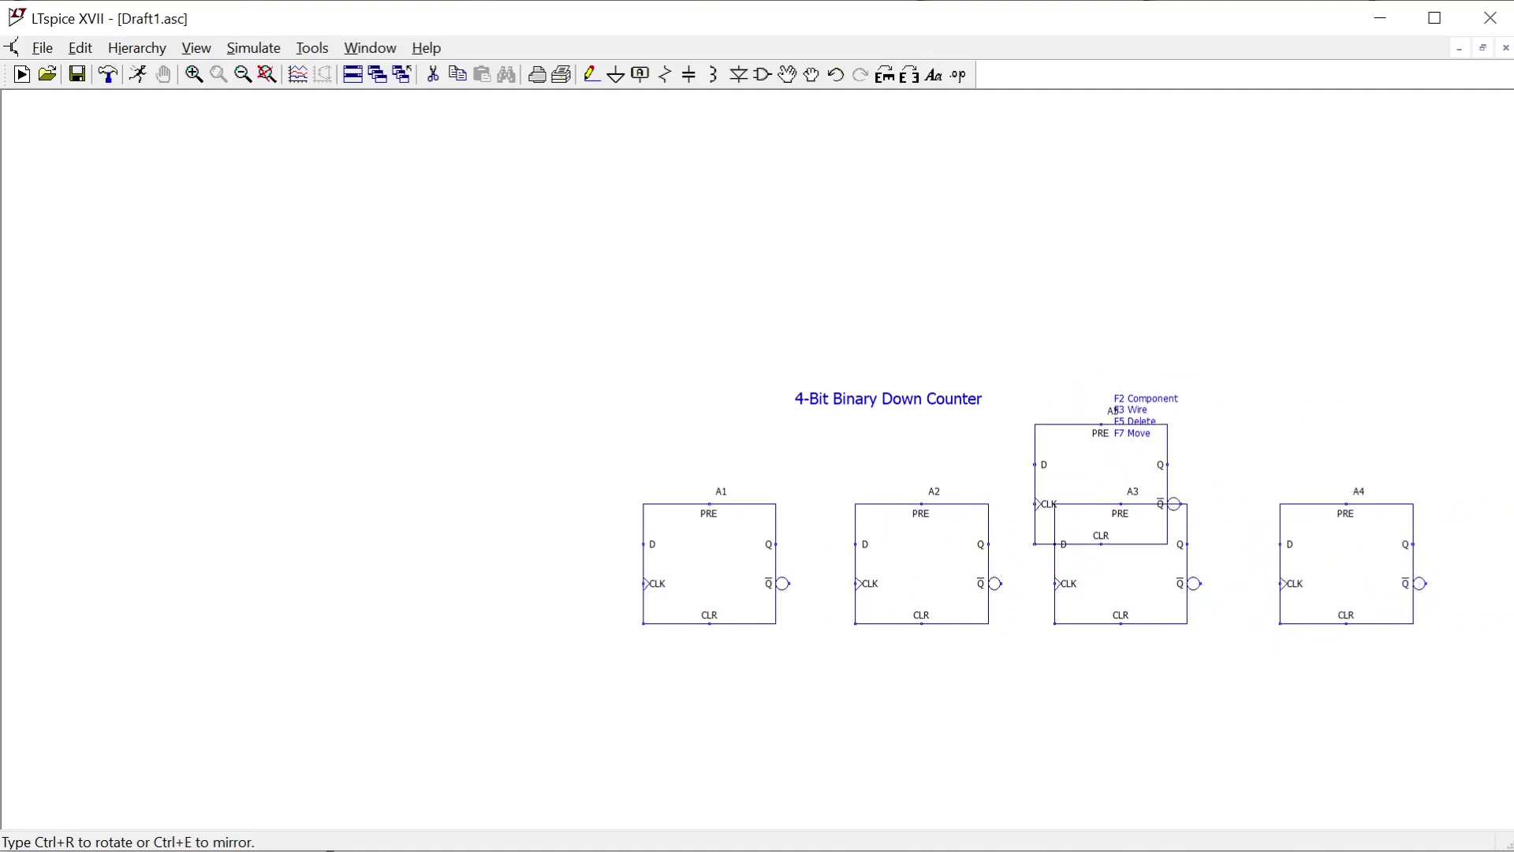
key("Escape")
scroll(938, 474, "up", 2)
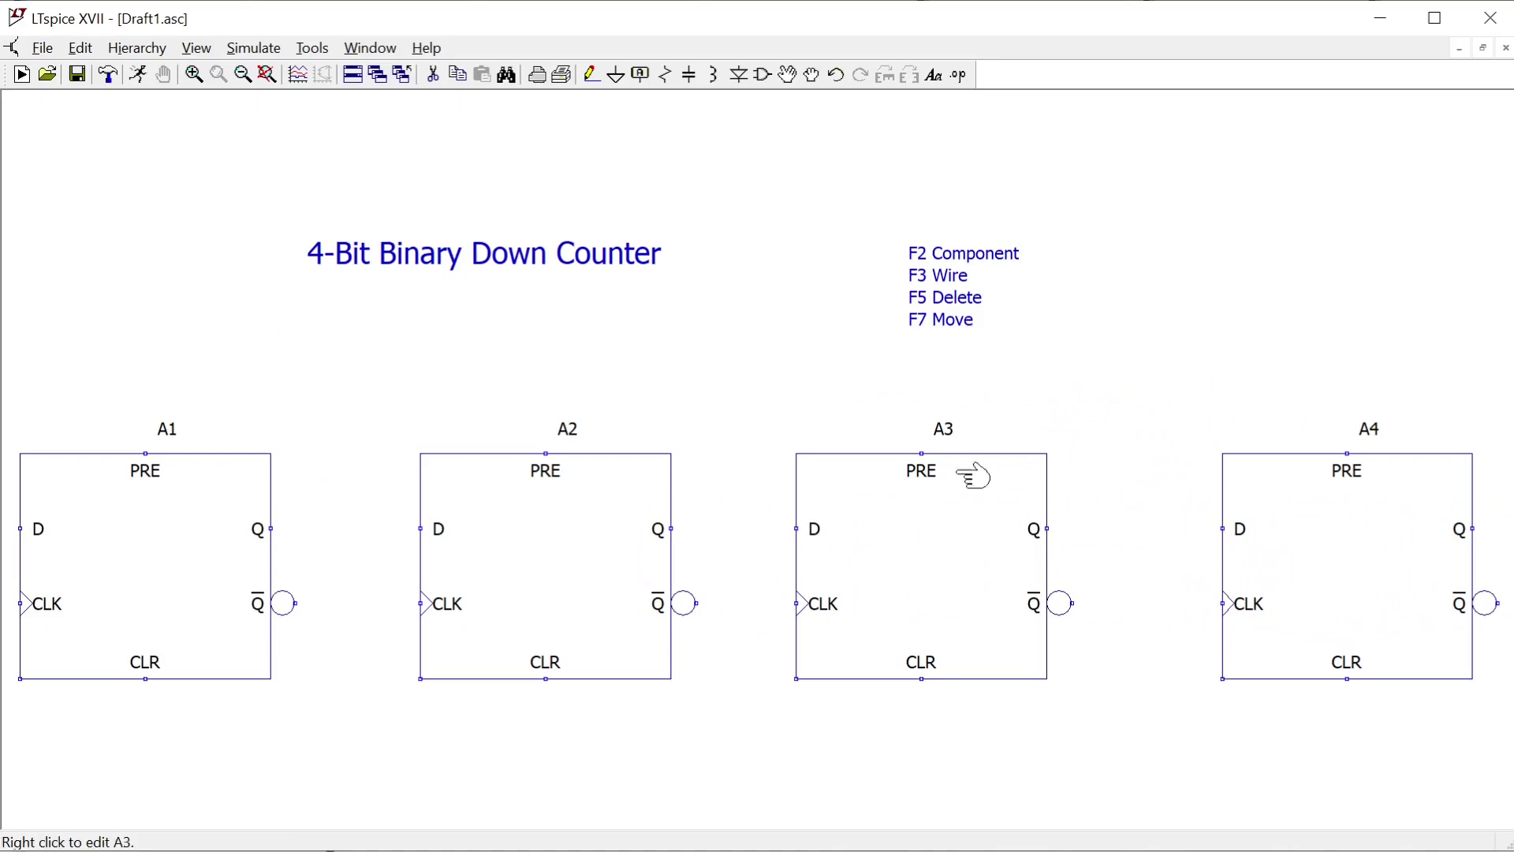
scroll(950, 591, "up", 2)
scroll(947, 592, "down", 6)
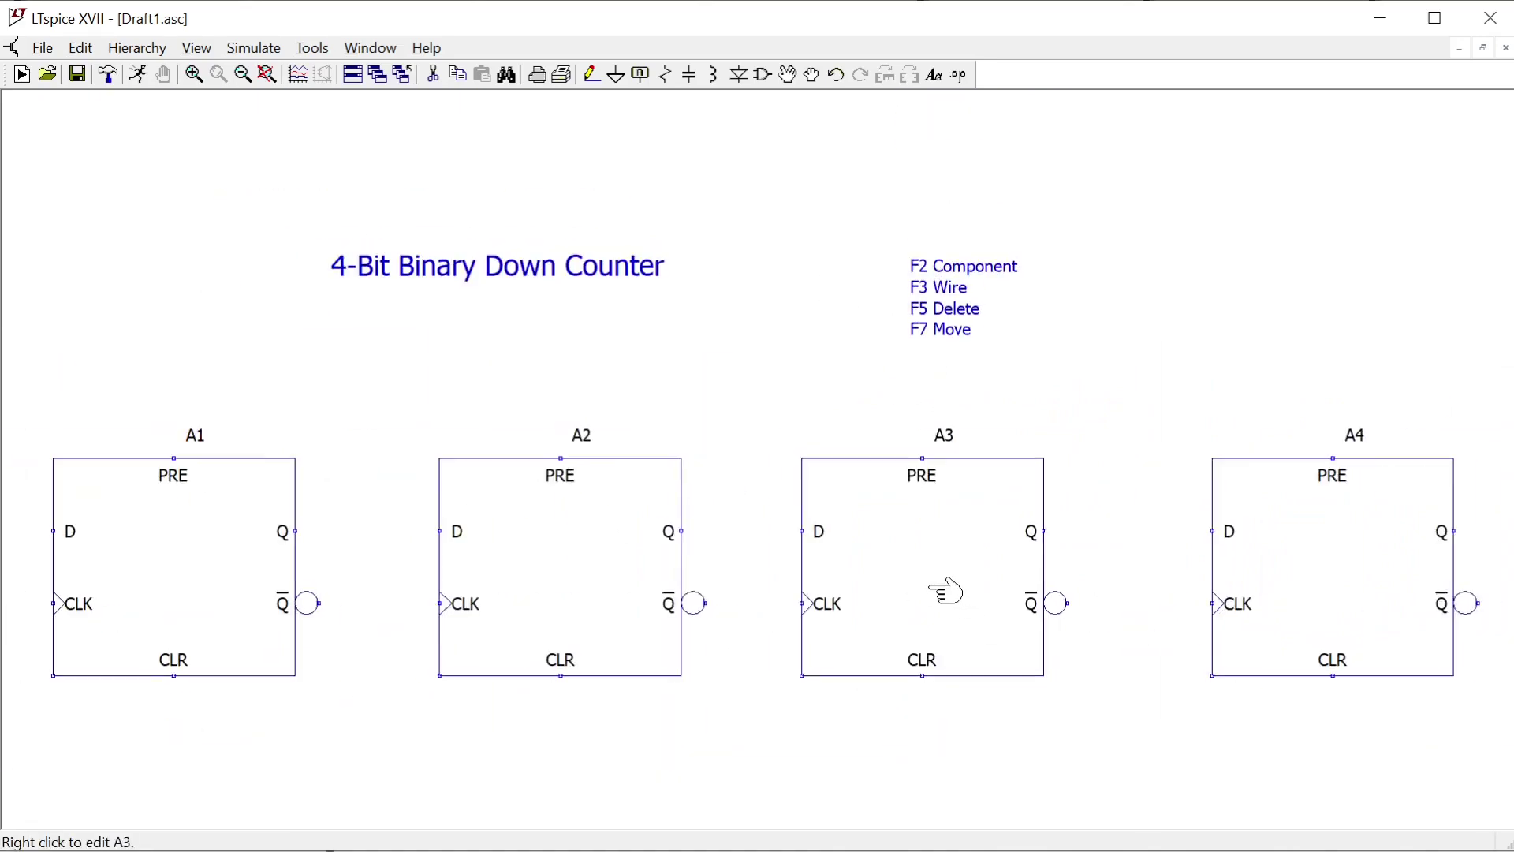
scroll(940, 591, "up", 4)
scroll(848, 541, "up", 2)
scroll(846, 541, "down", 4)
scroll(846, 541, "up", 2)
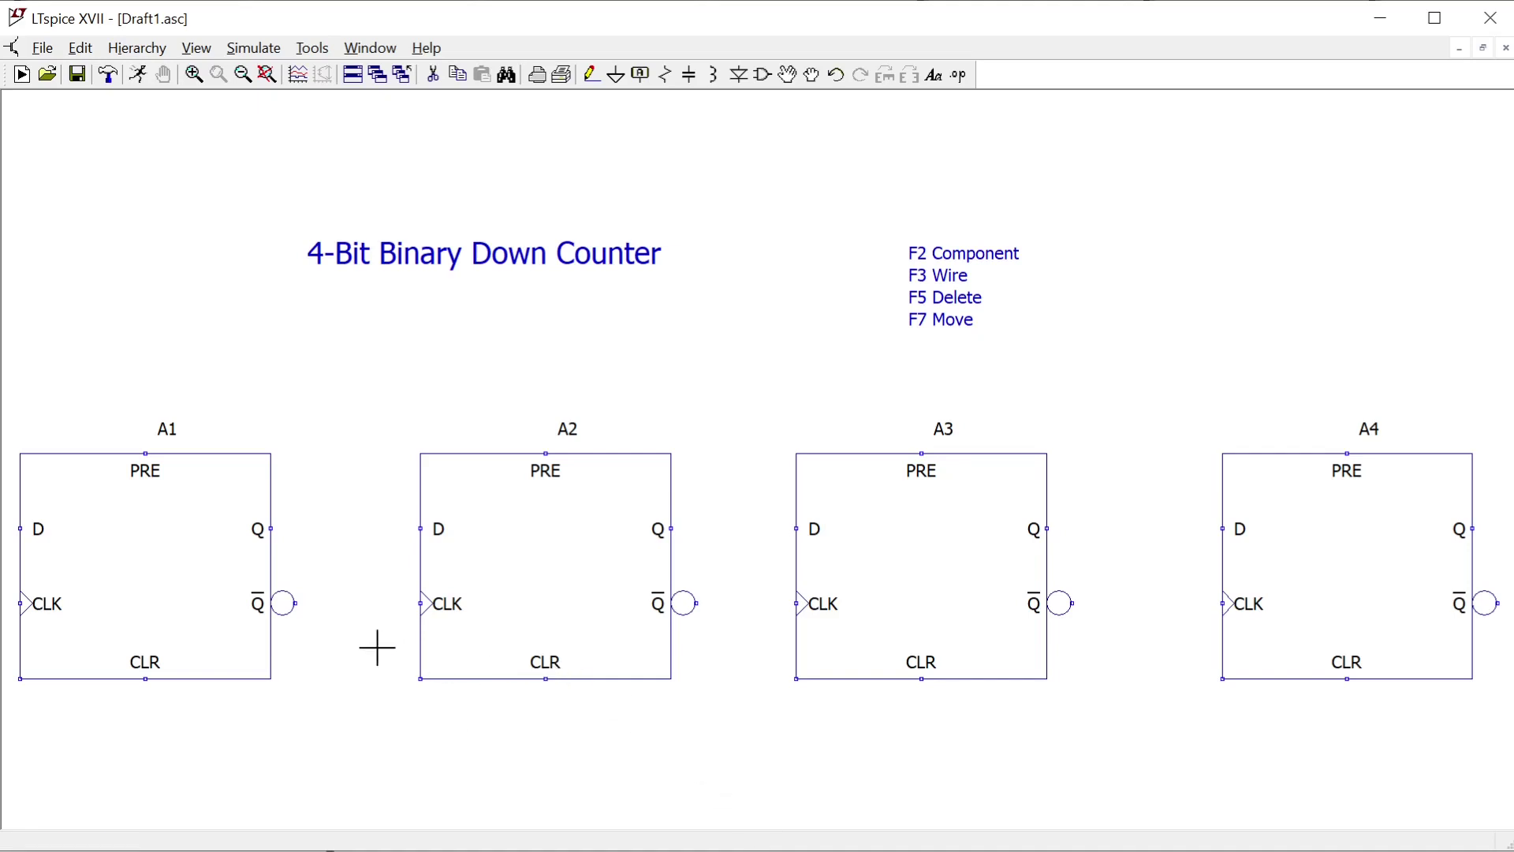
scroll(373, 647, "down", 1)
scroll(373, 646, "up", 2)
Place a voltage source beside flip-flop A1, on its clock input side
scroll(373, 661, "down", 2)
scroll(373, 660, "down", 2)
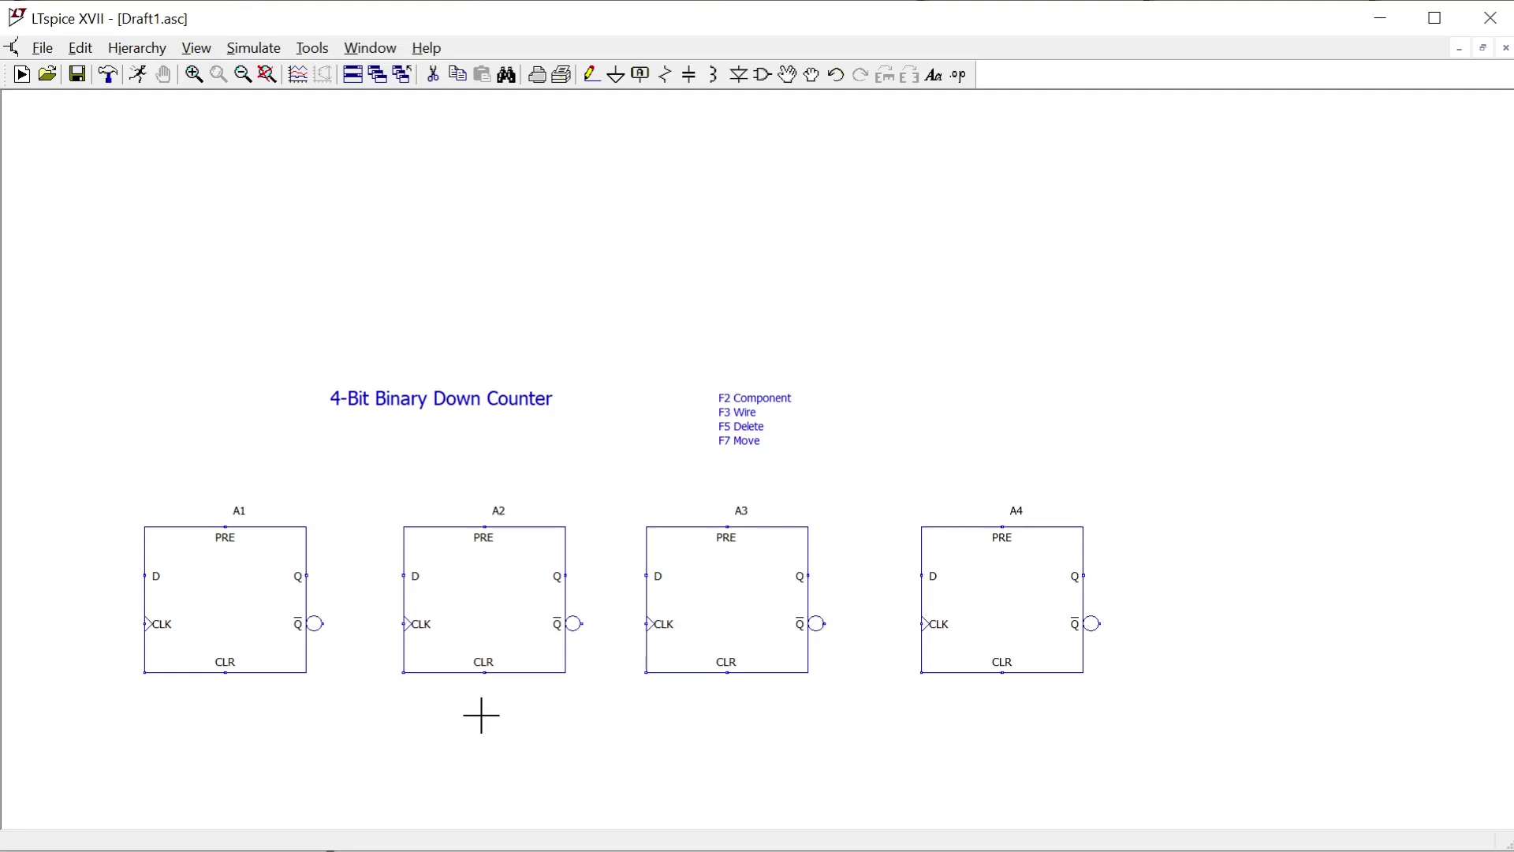
key("v")
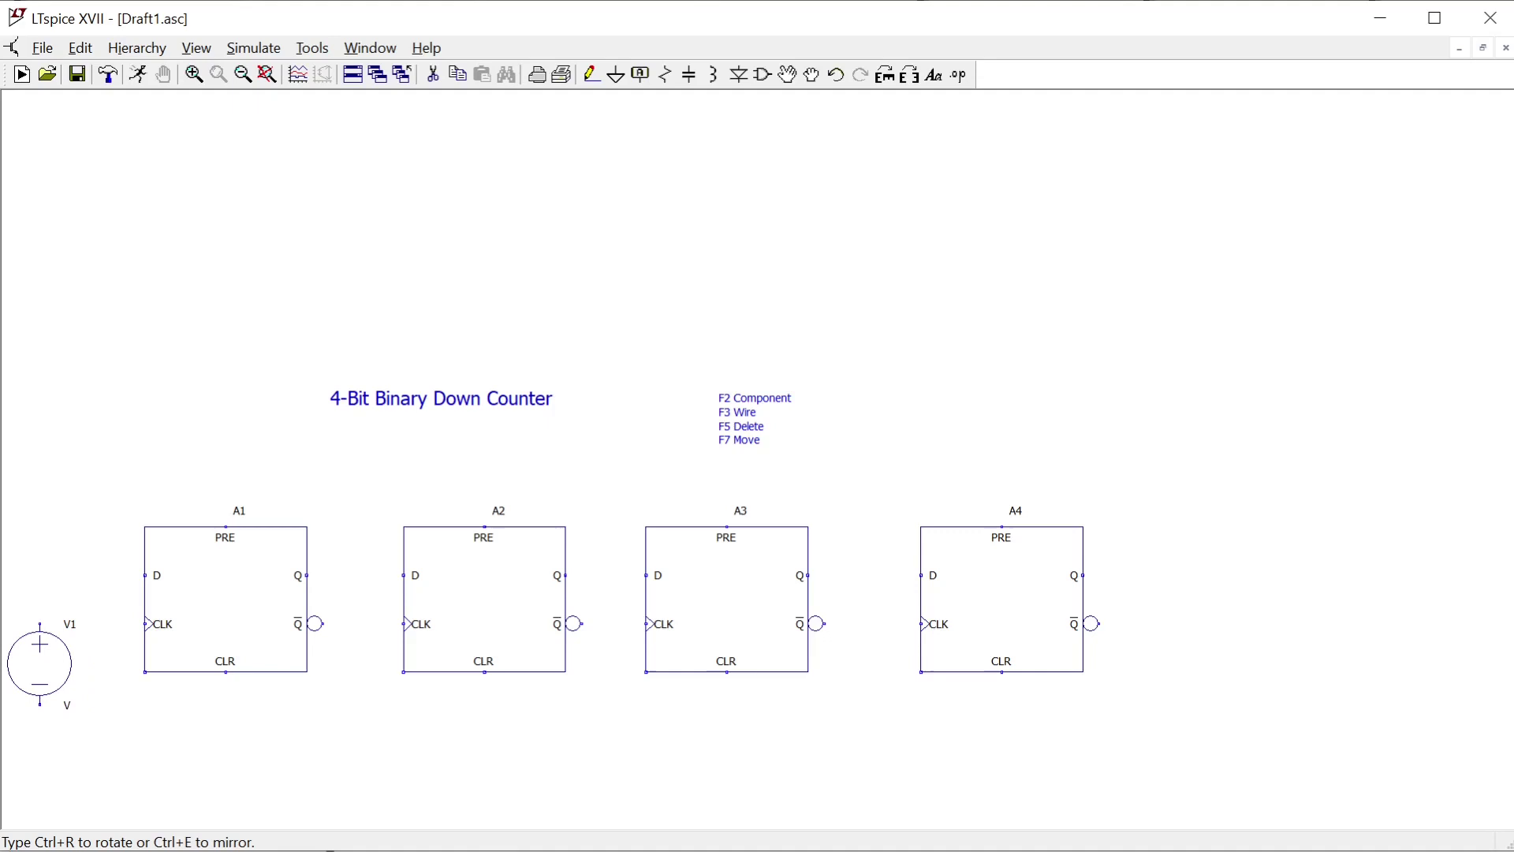
left_click(32, 663)
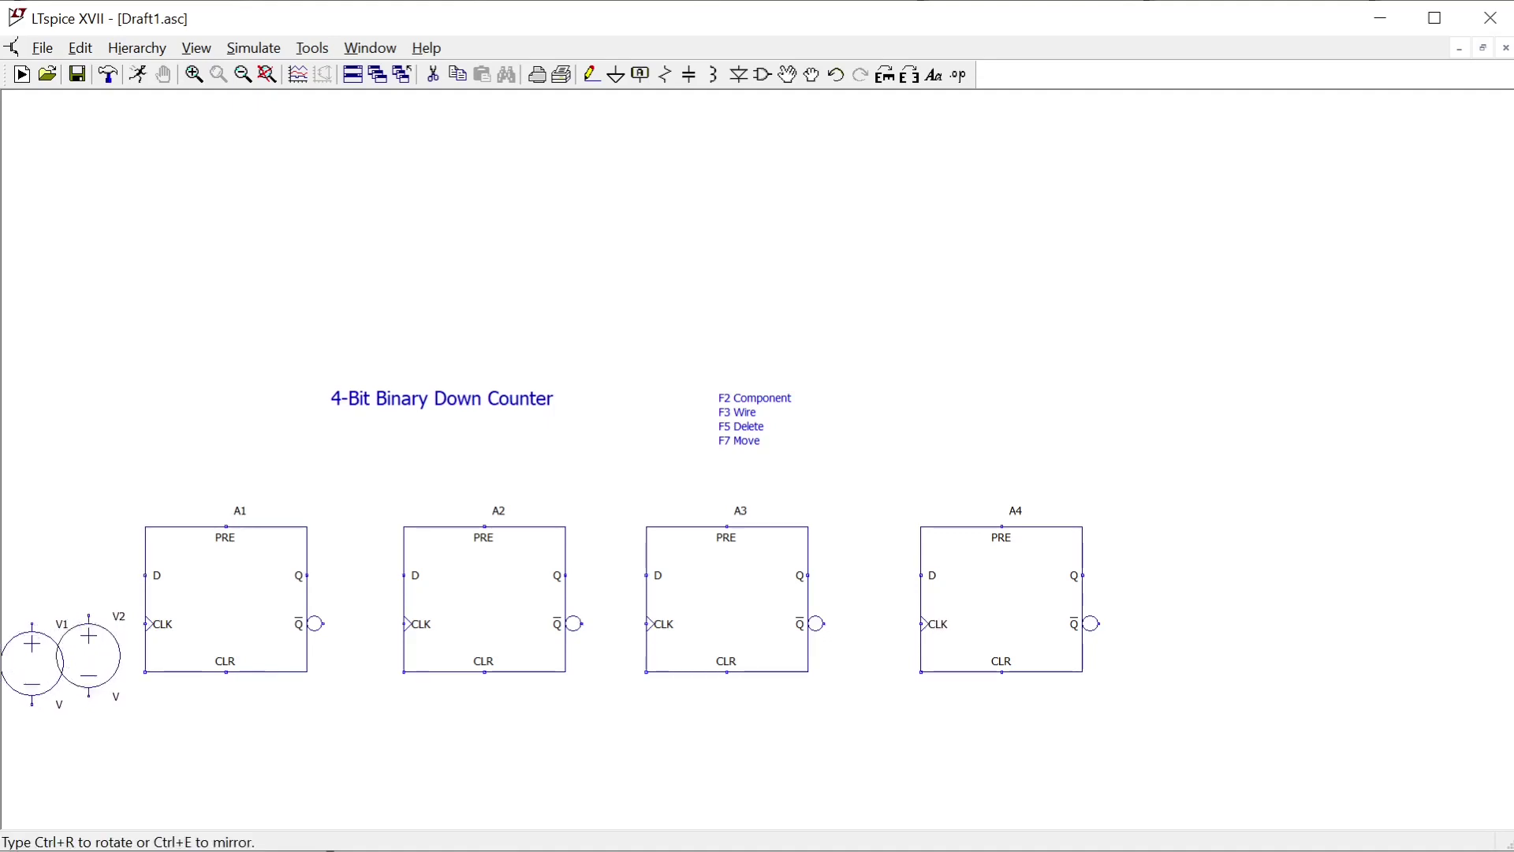
key("Escape")
Look up the voltage source symbol in the top-level component library without placing it
key("F2")
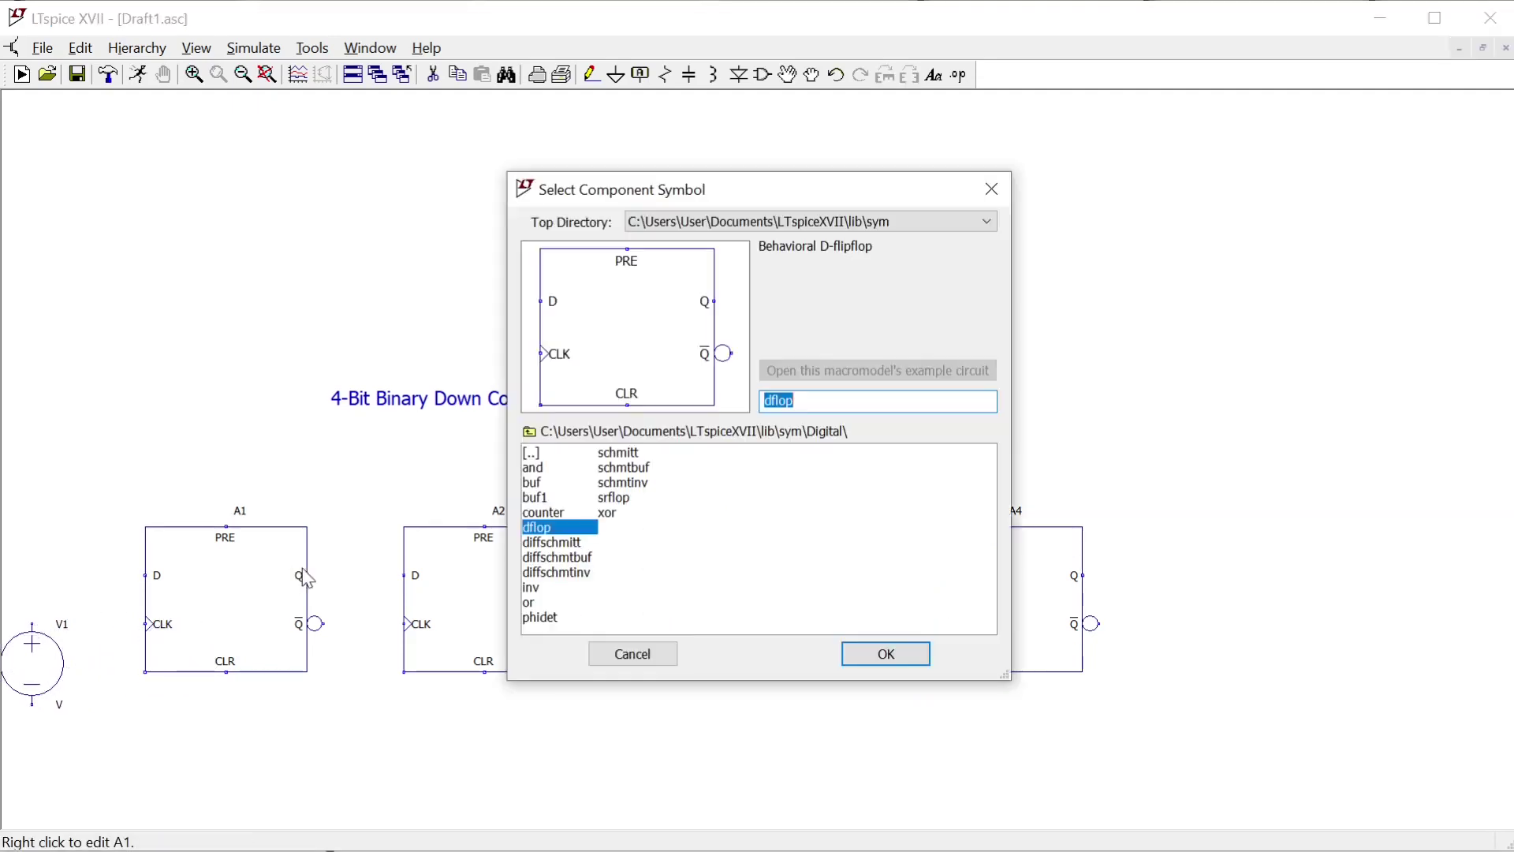
left_click(540, 455)
double_click(540, 456)
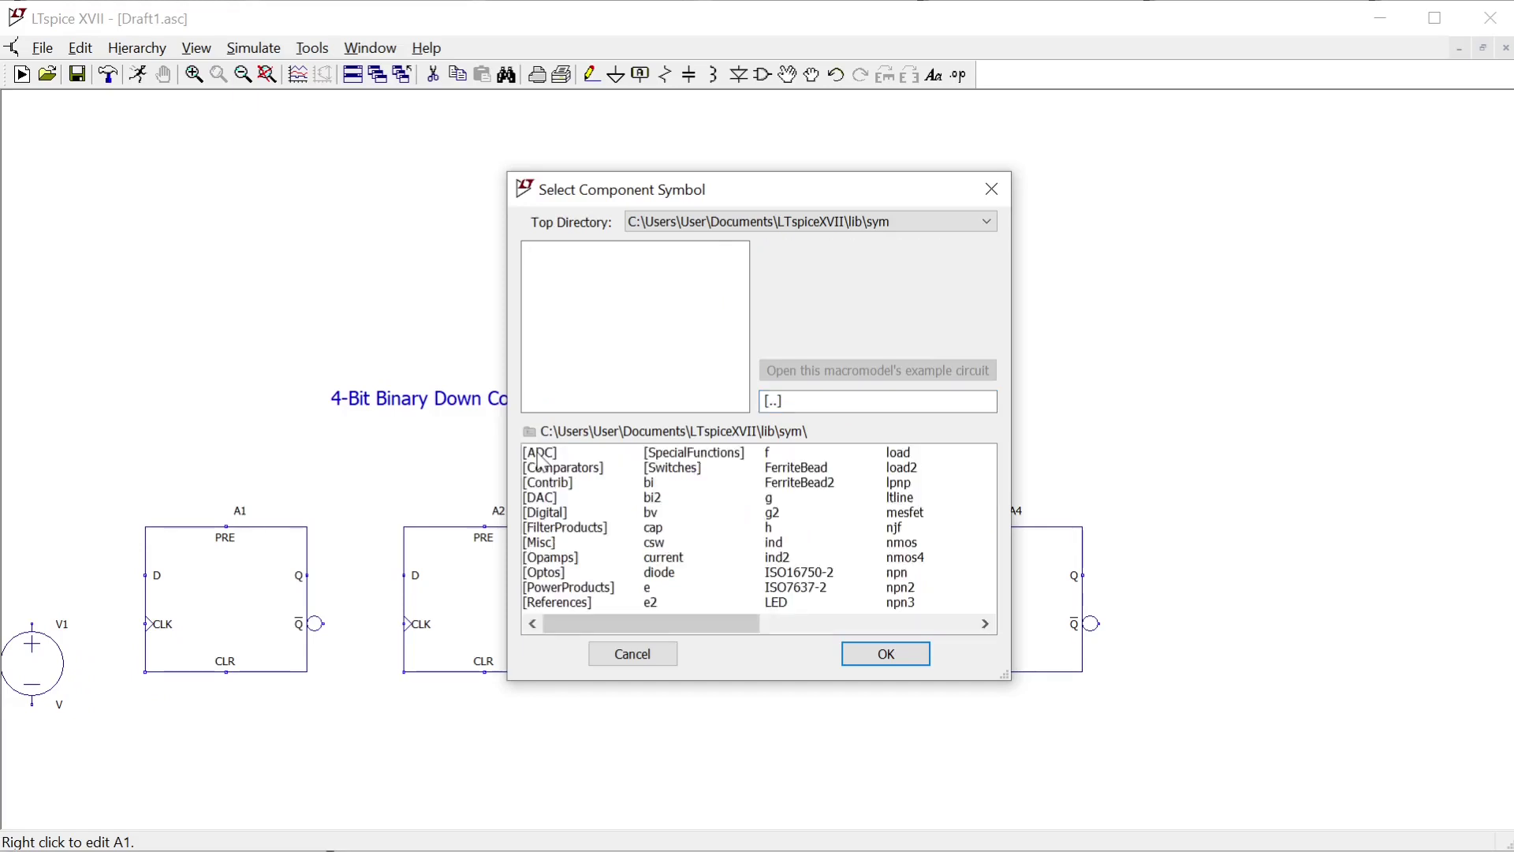
left_click_drag(704, 620, 894, 615)
left_click(811, 562)
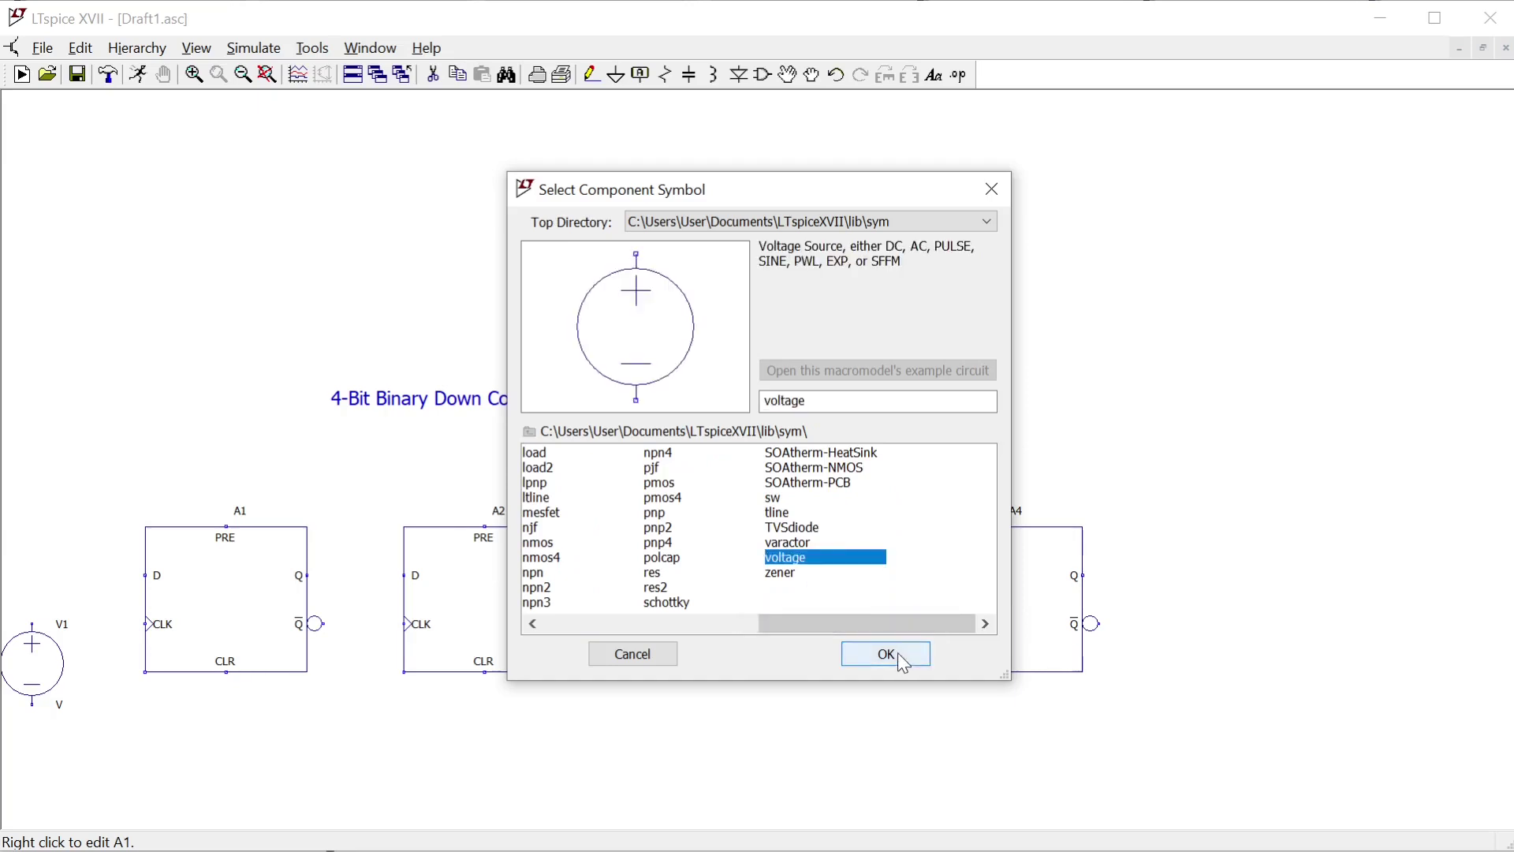
left_click(614, 658)
Move voltage source V1 down so its positive terminal sits below the level of A1's CLK input
key("space")
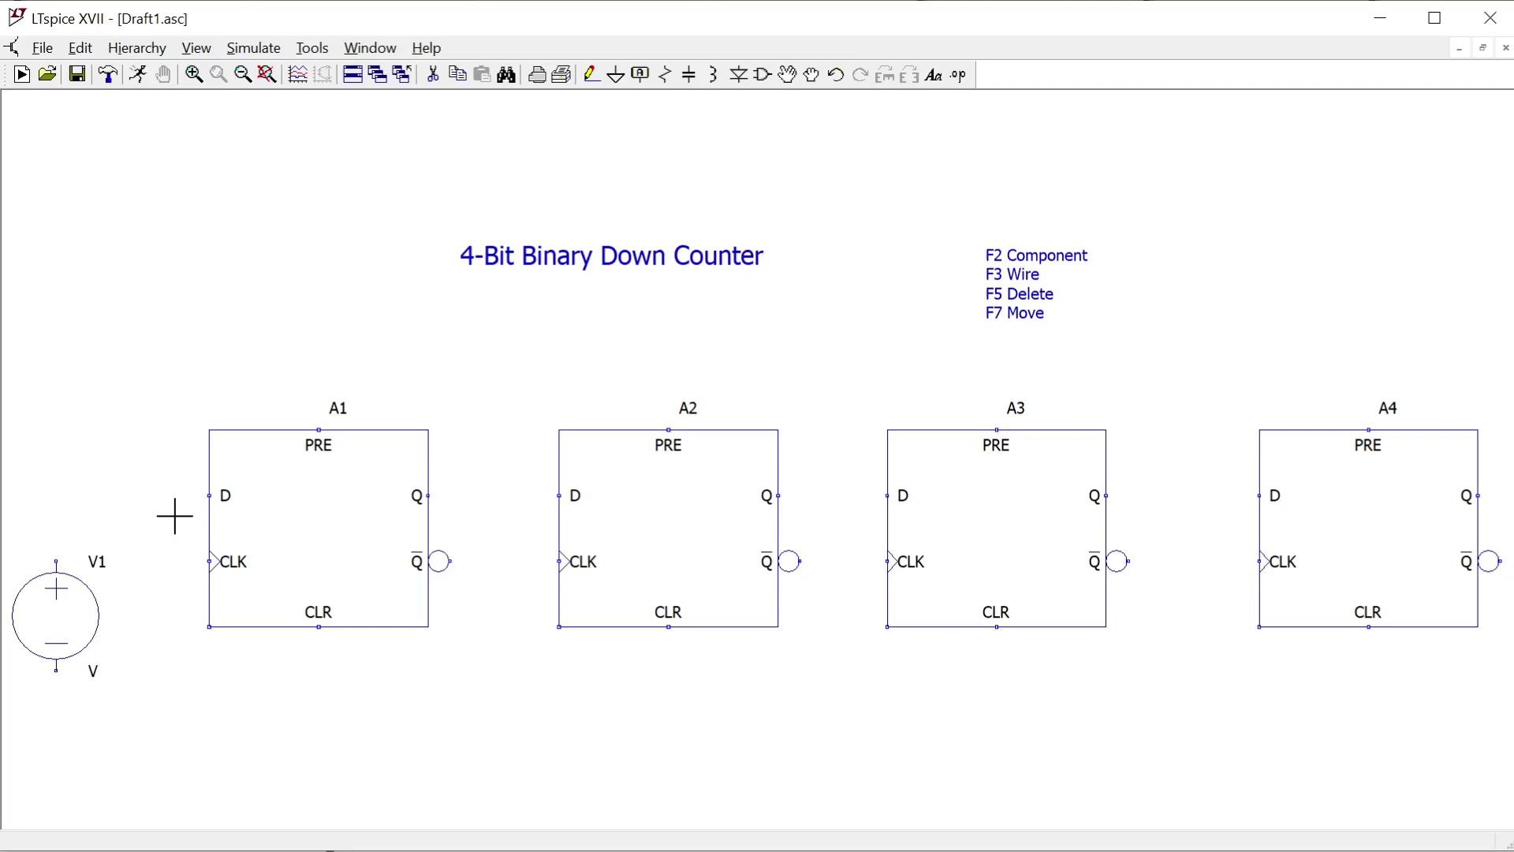
key("F5")
key("F7")
left_click(49, 639)
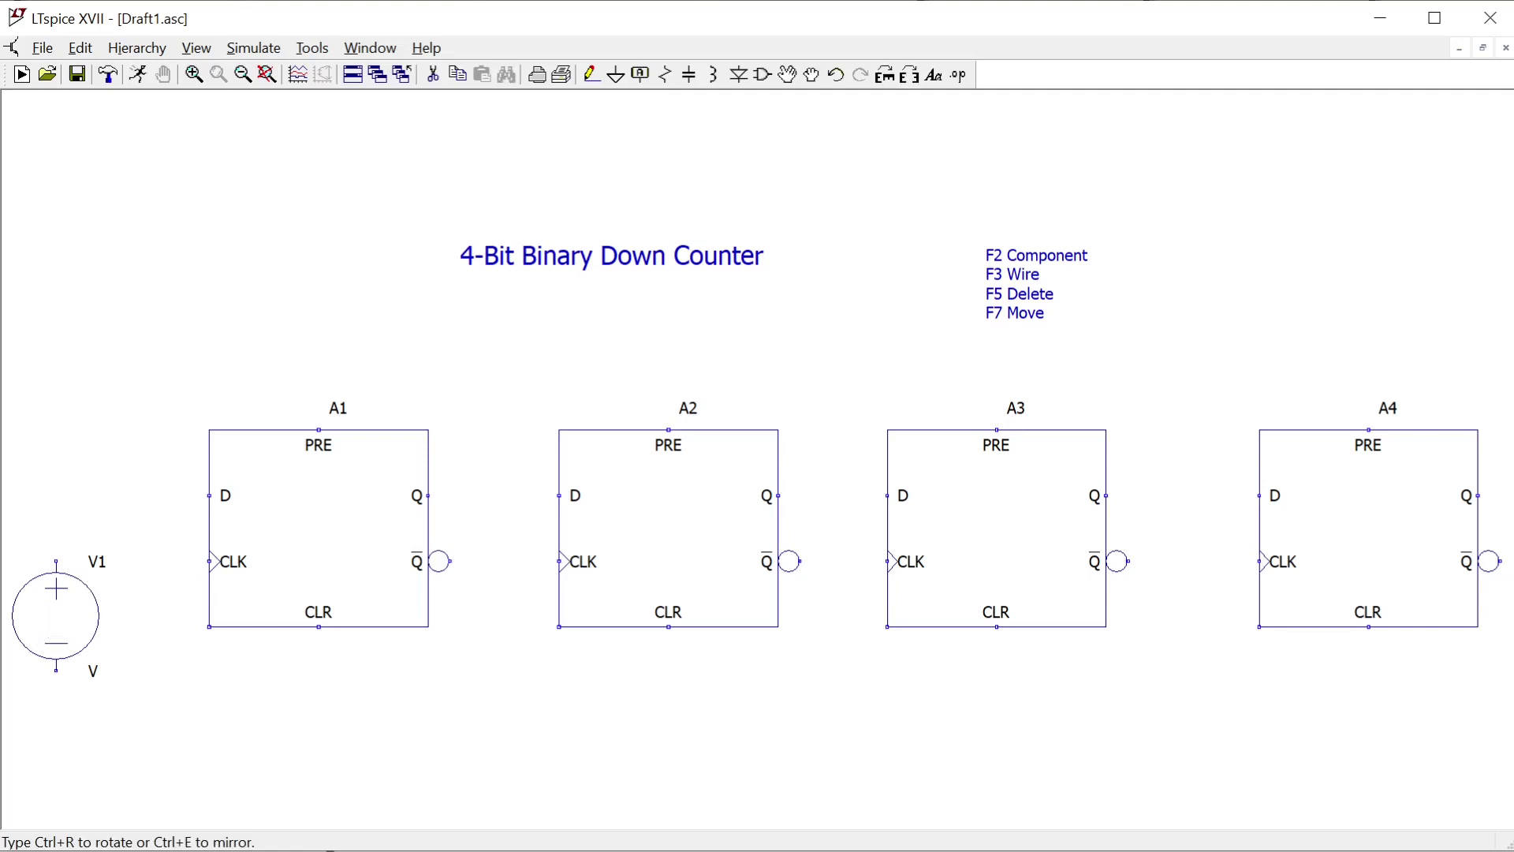
left_click(40, 683)
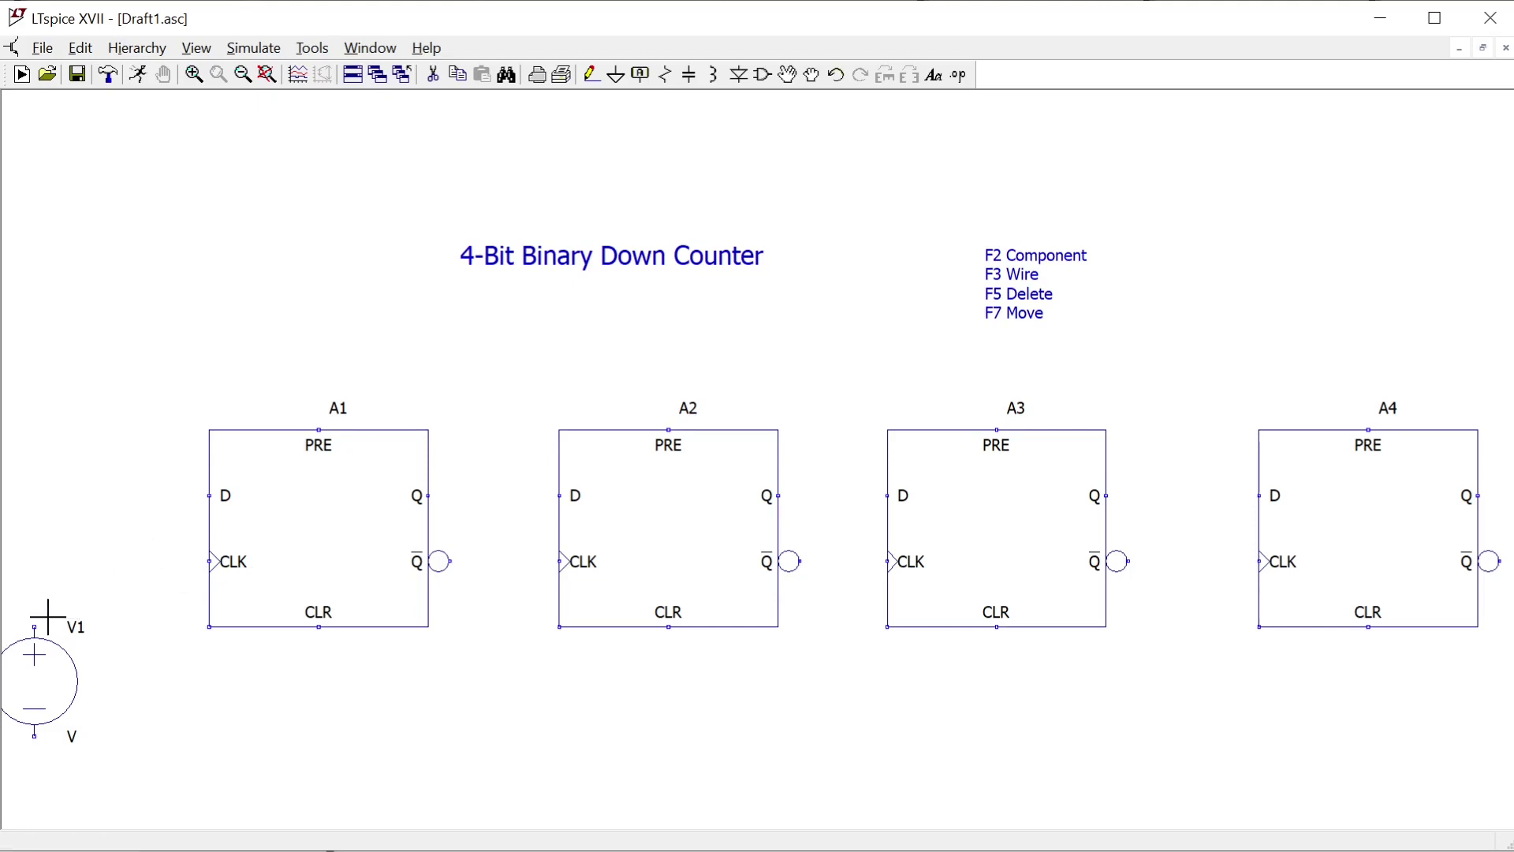
Wire the positive terminal of V1 to the CLK input of flip-flop A1
key("F3")
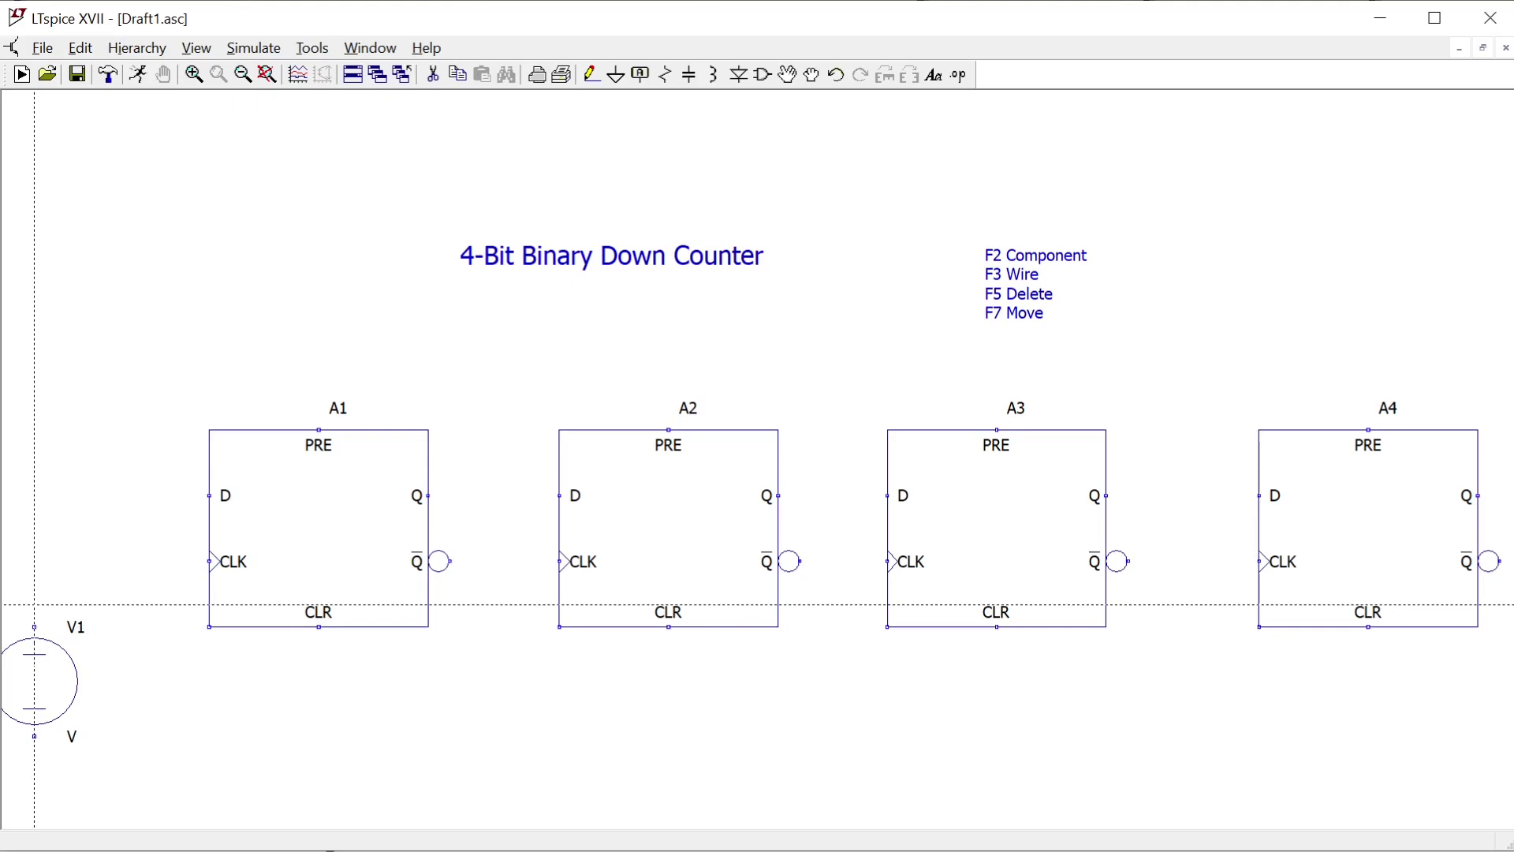
left_click(34, 627)
left_click(209, 561)
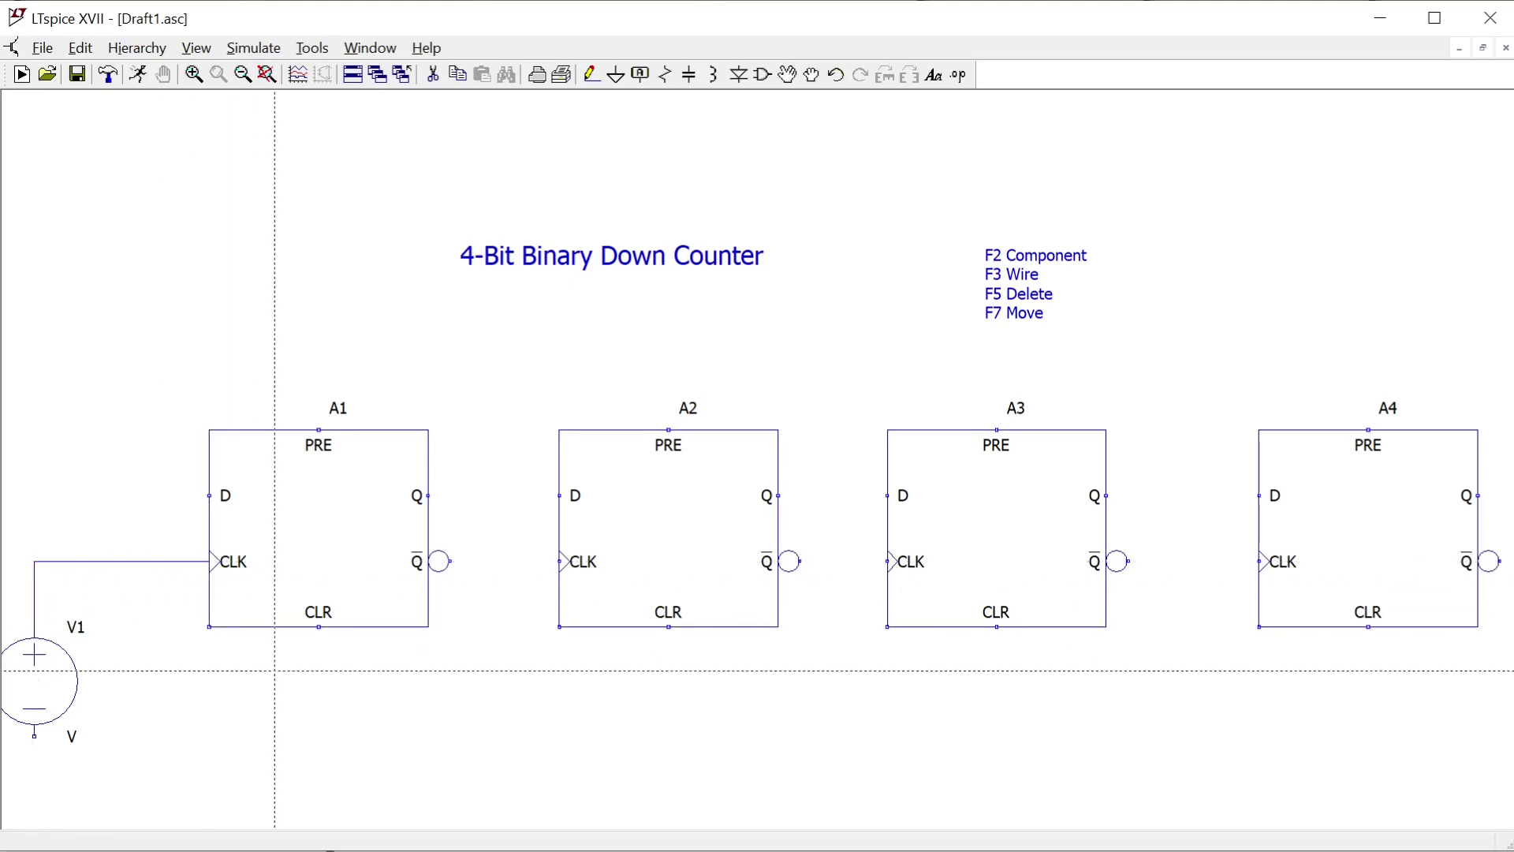
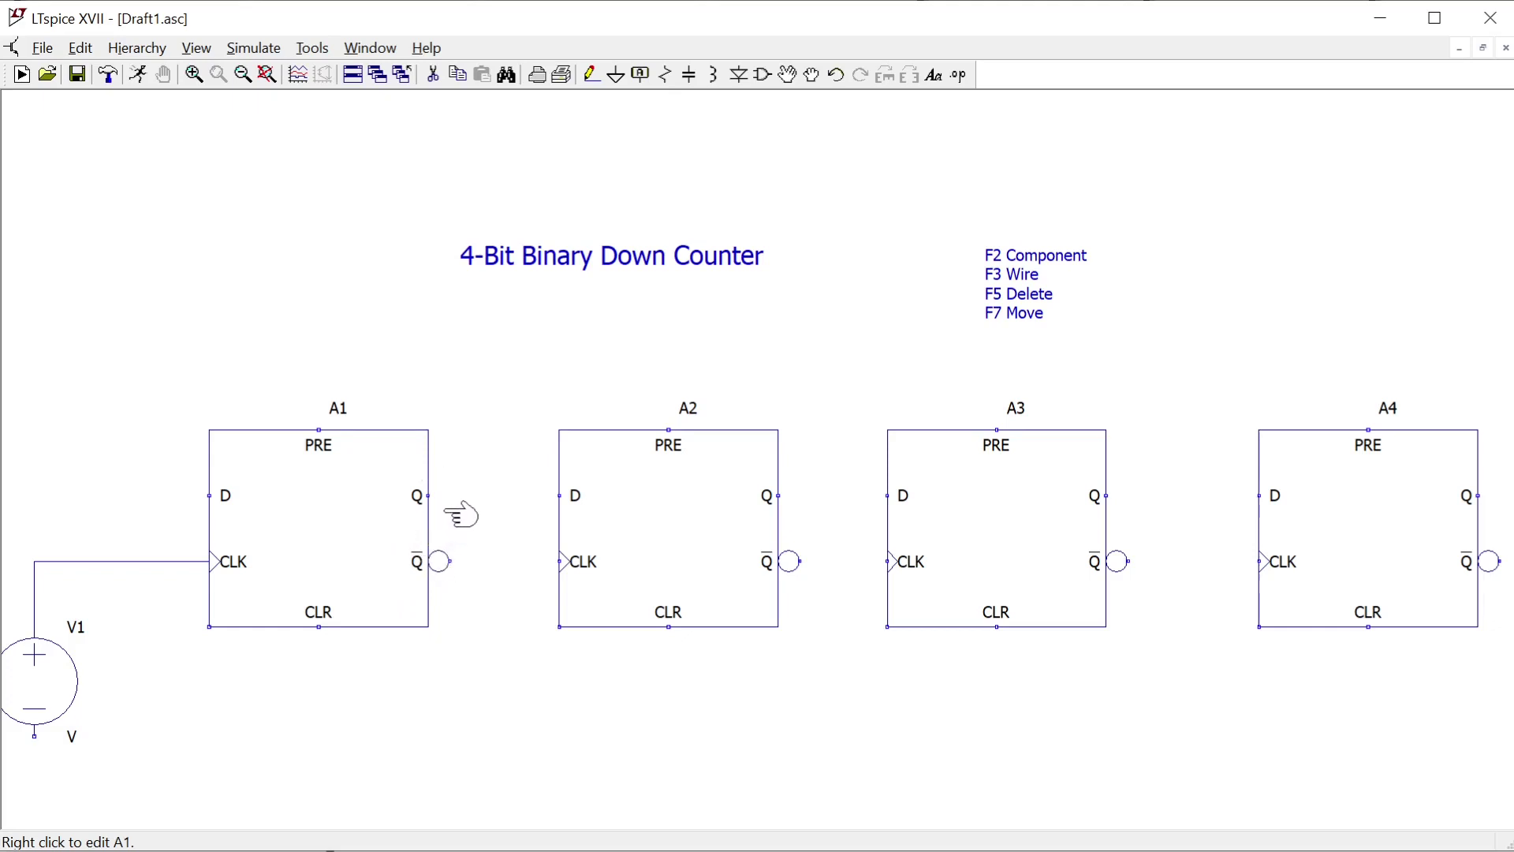
Wire the Q output of flip-flop A1 to the CLK input of A2
key("F3")
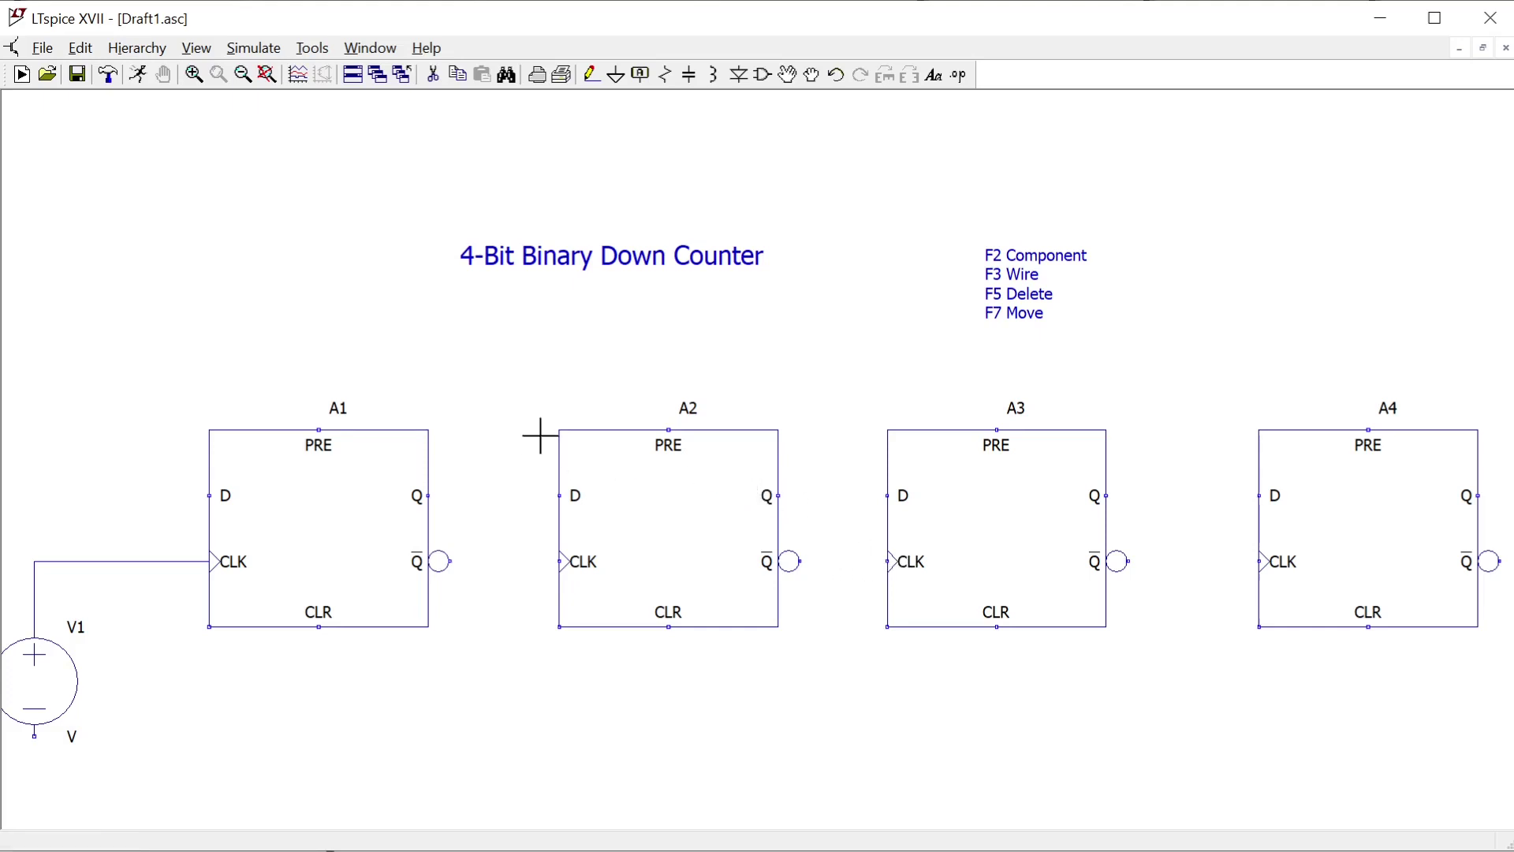
key("F3")
left_click(429, 495)
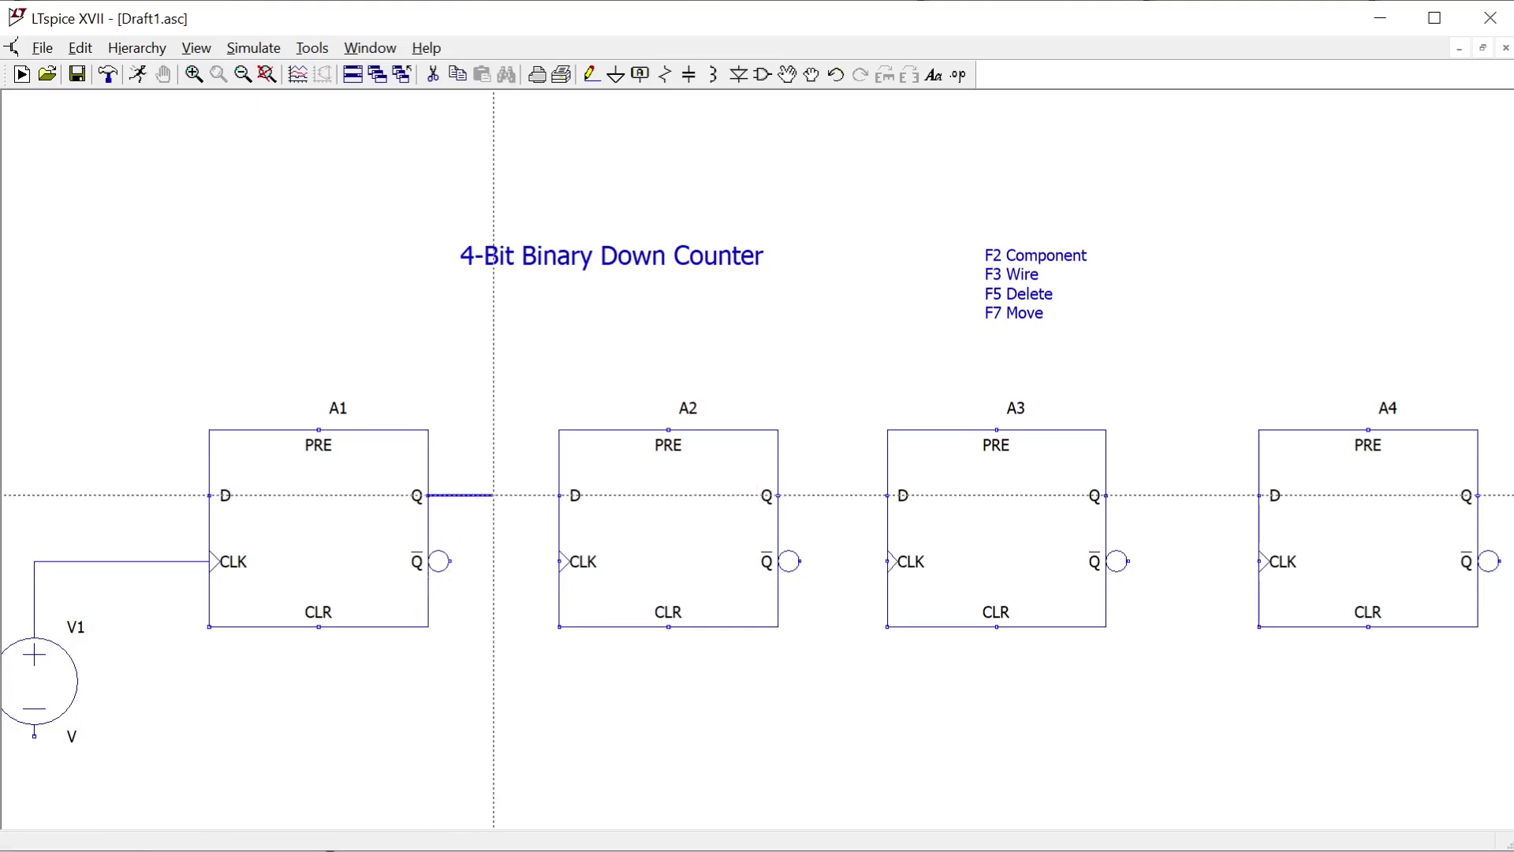
left_click(515, 561)
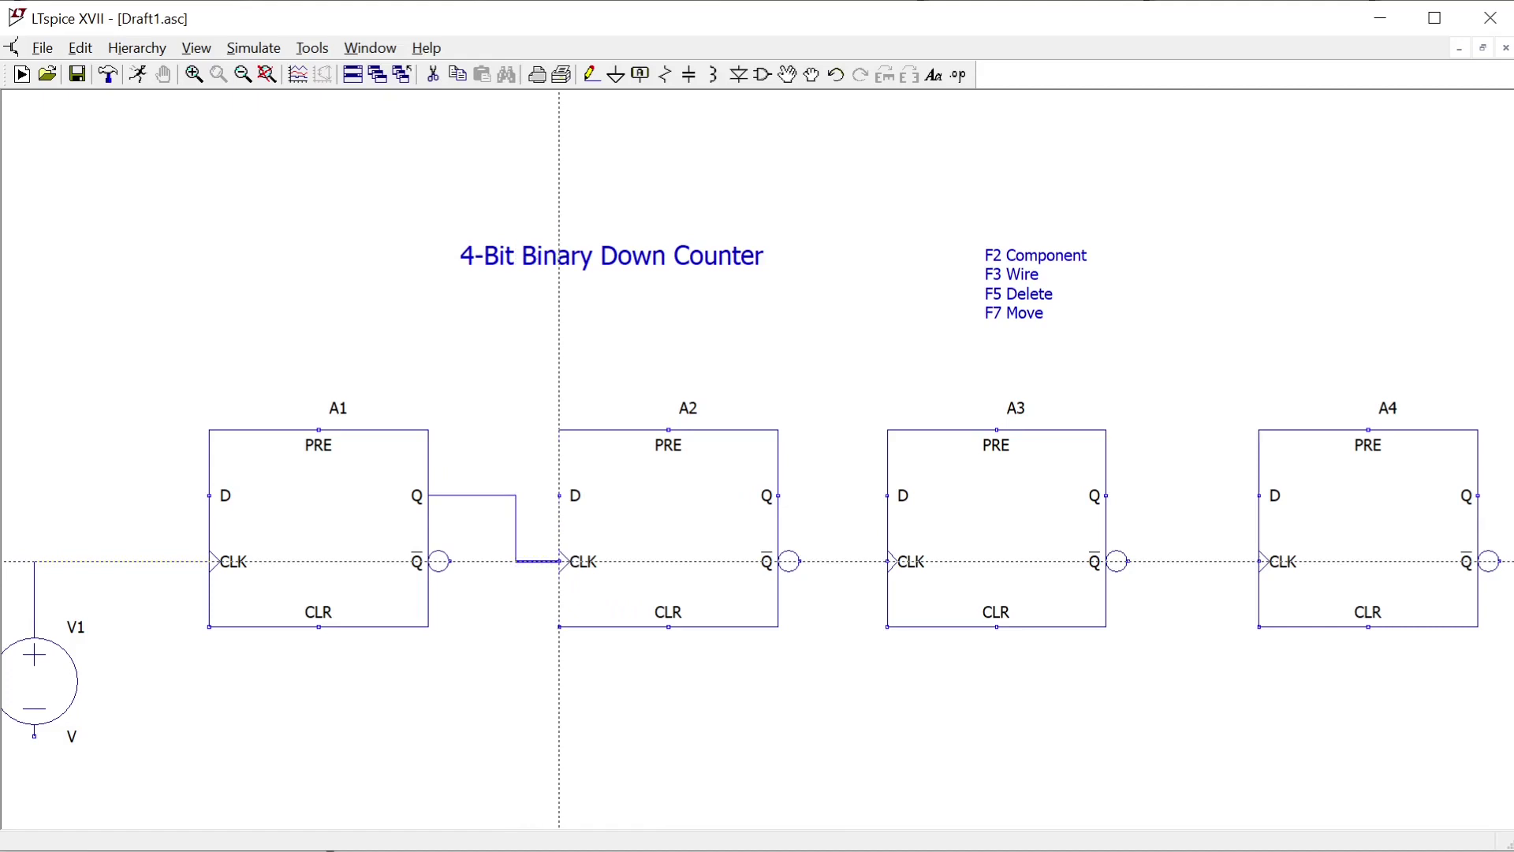
left_click(559, 561)
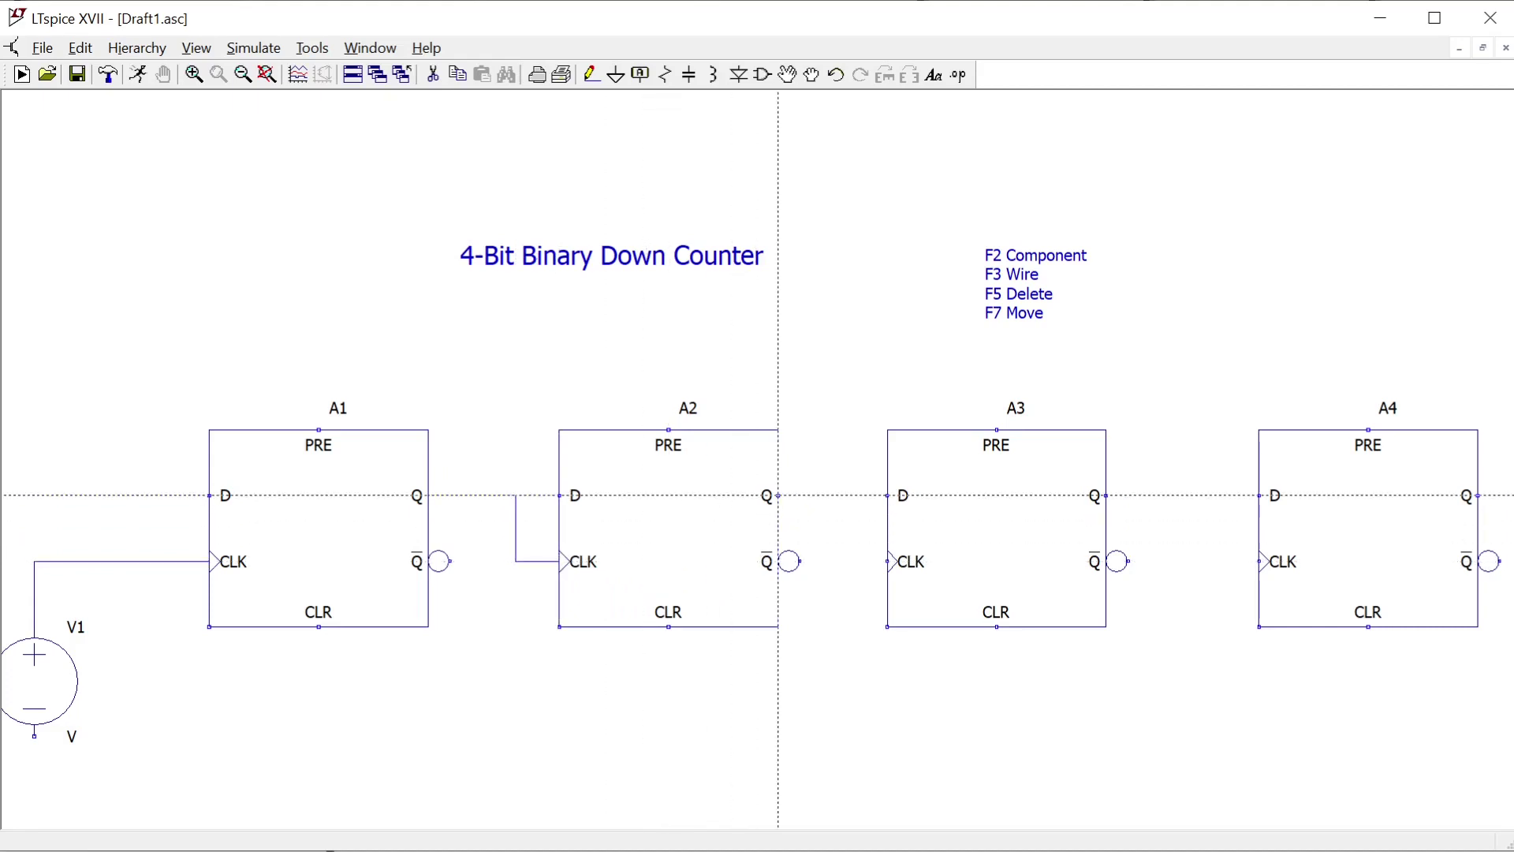
Wire the Q output of flip-flop A2 to the CLK input of A3
left_click(779, 495)
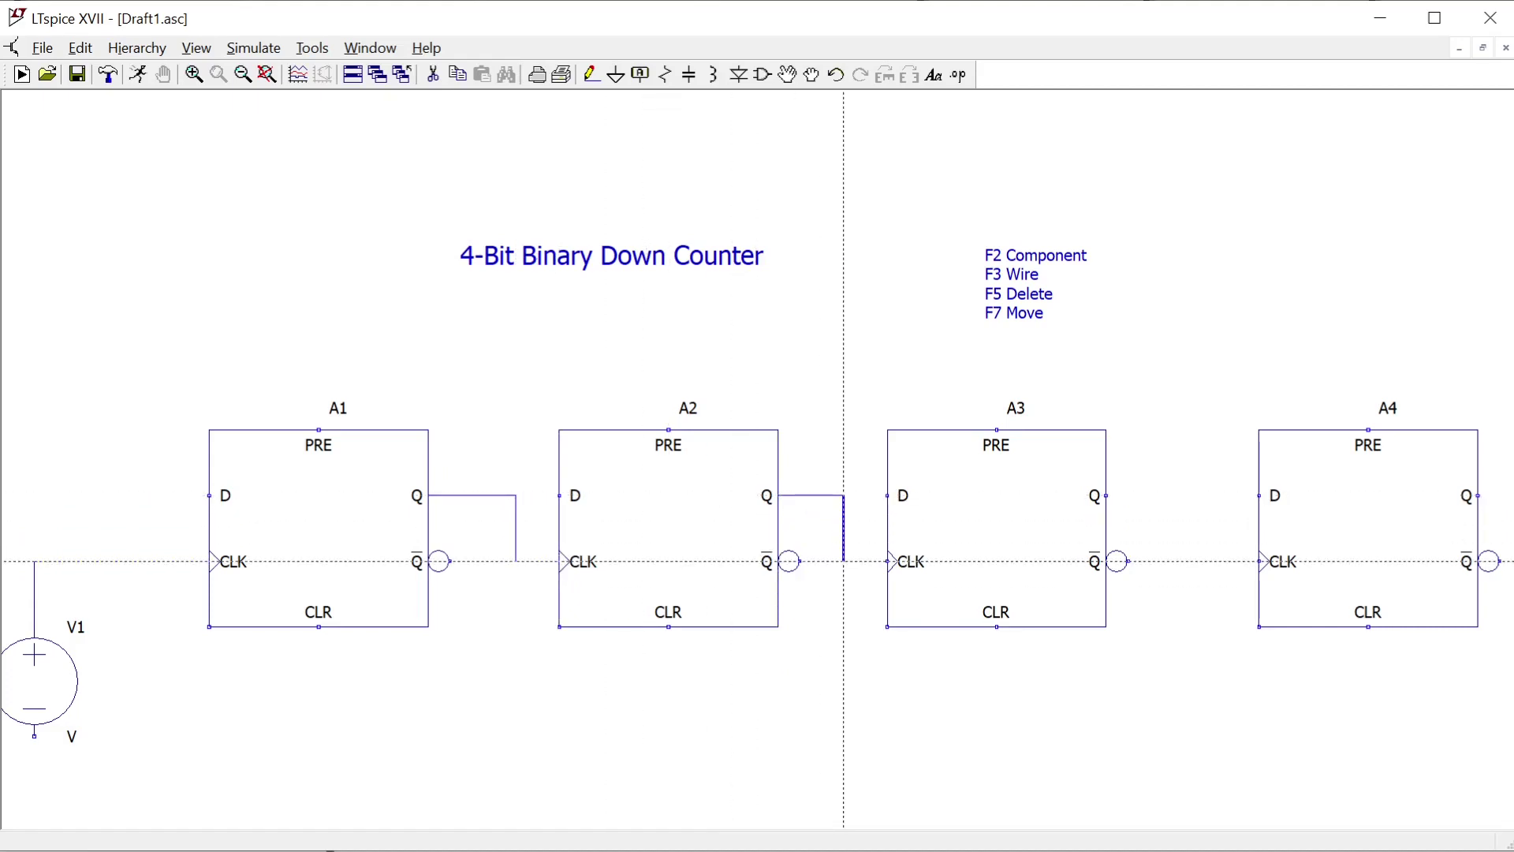
left_click(844, 561)
left_click(887, 561)
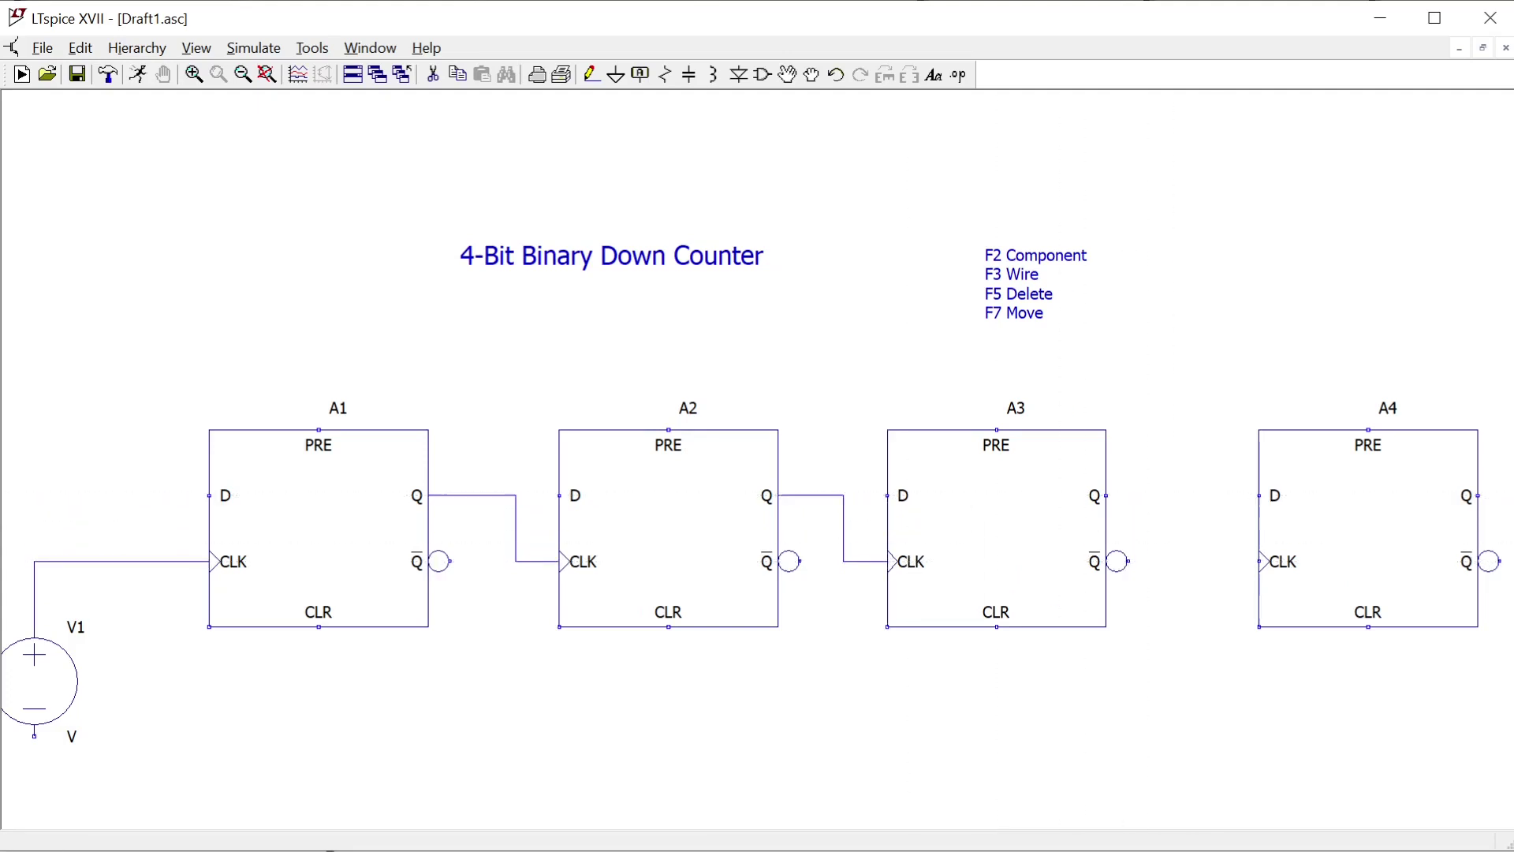
Wire the Q output of flip-flop A3 to the CLK input of A4
left_click(1106, 495)
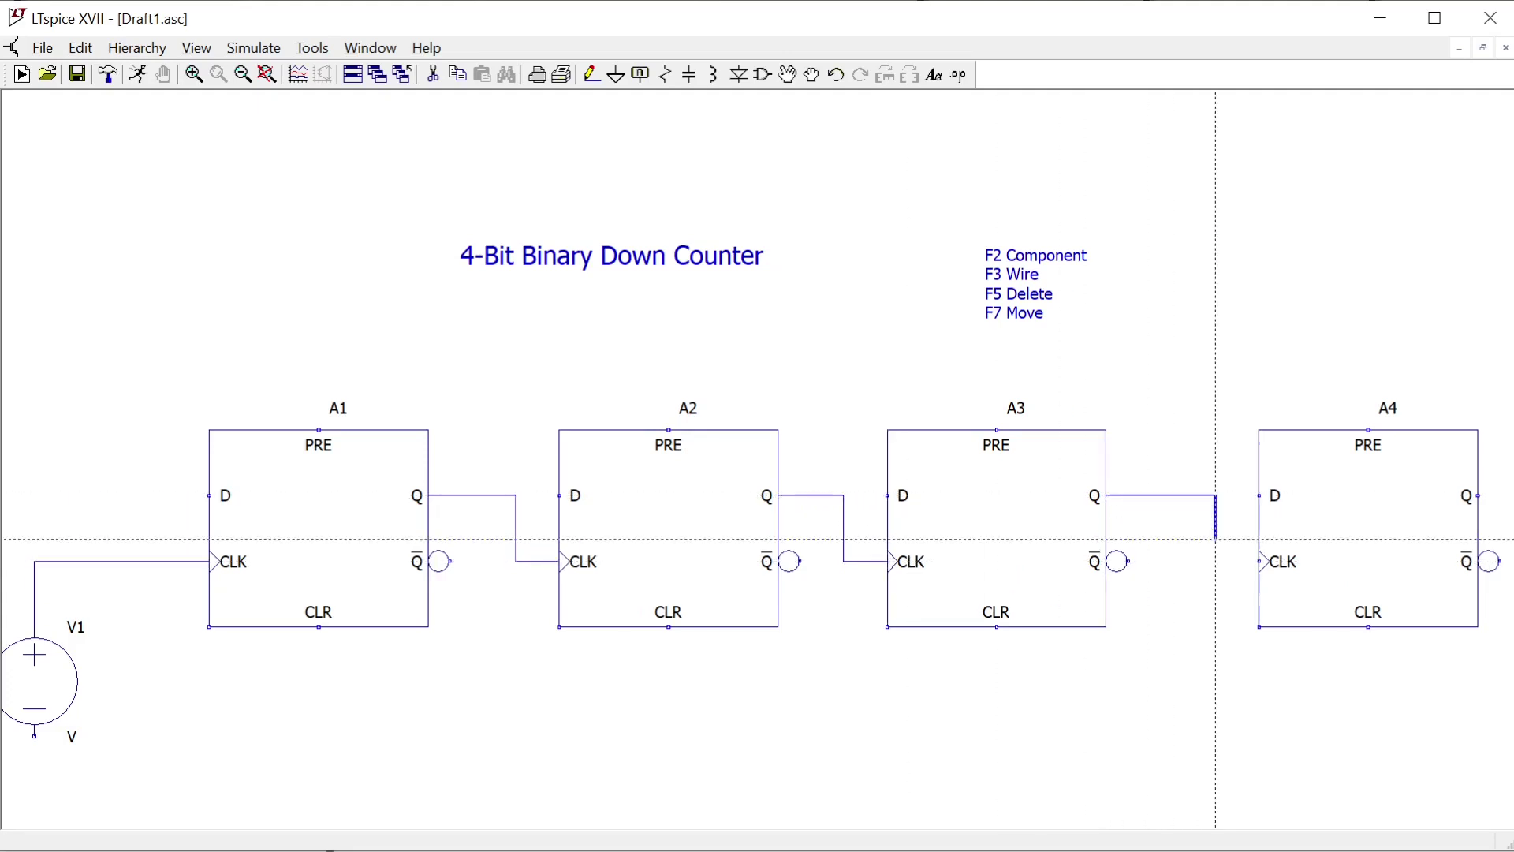
left_click(1216, 539)
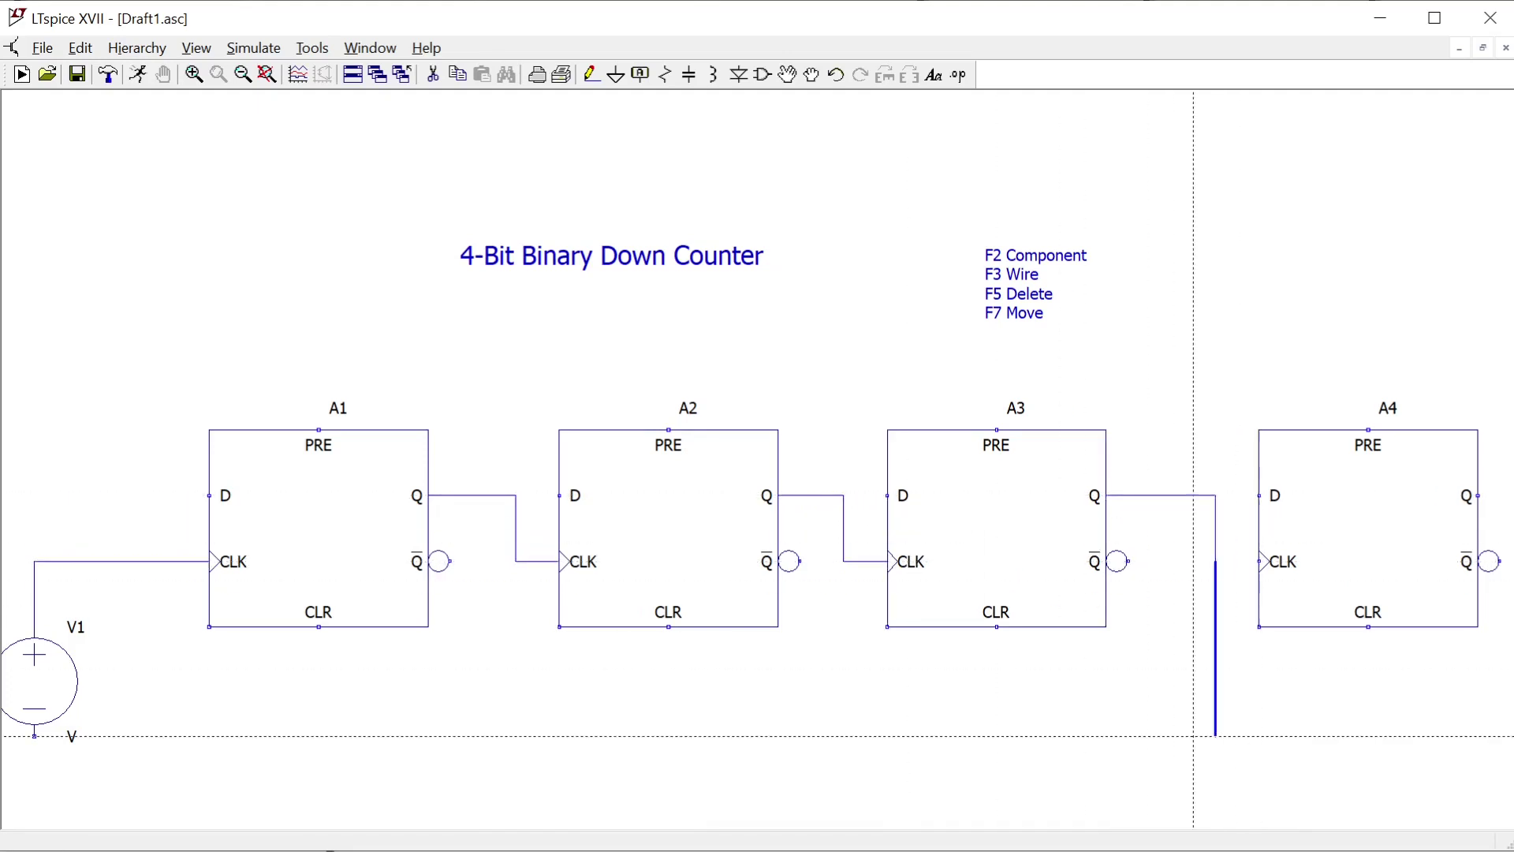
left_click(1259, 562)
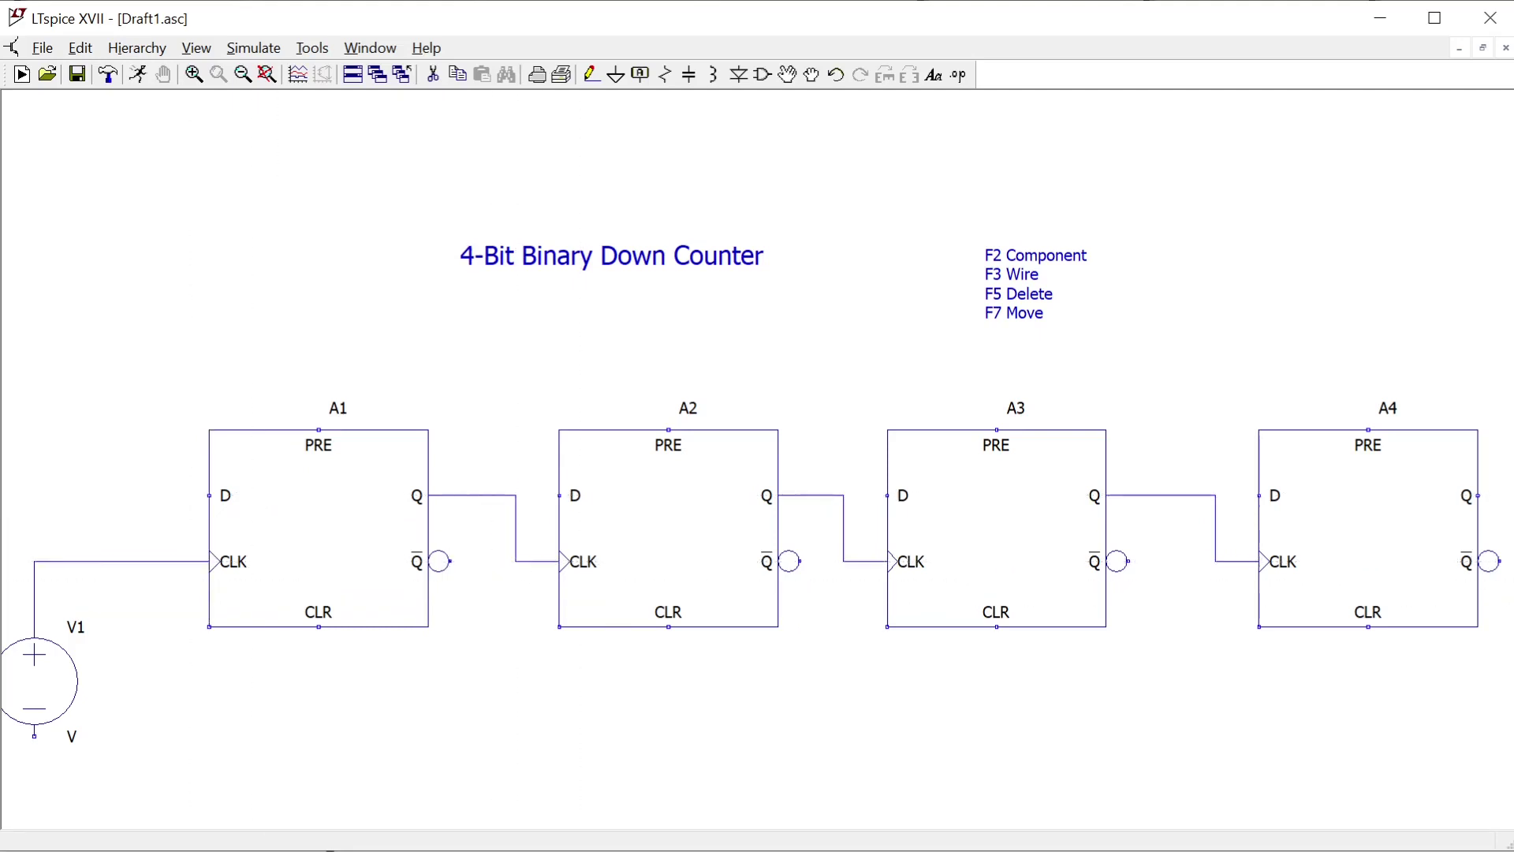
Wire A1's inverted Q output beneath the flip-flop and back to its own D input
left_click(472, 561)
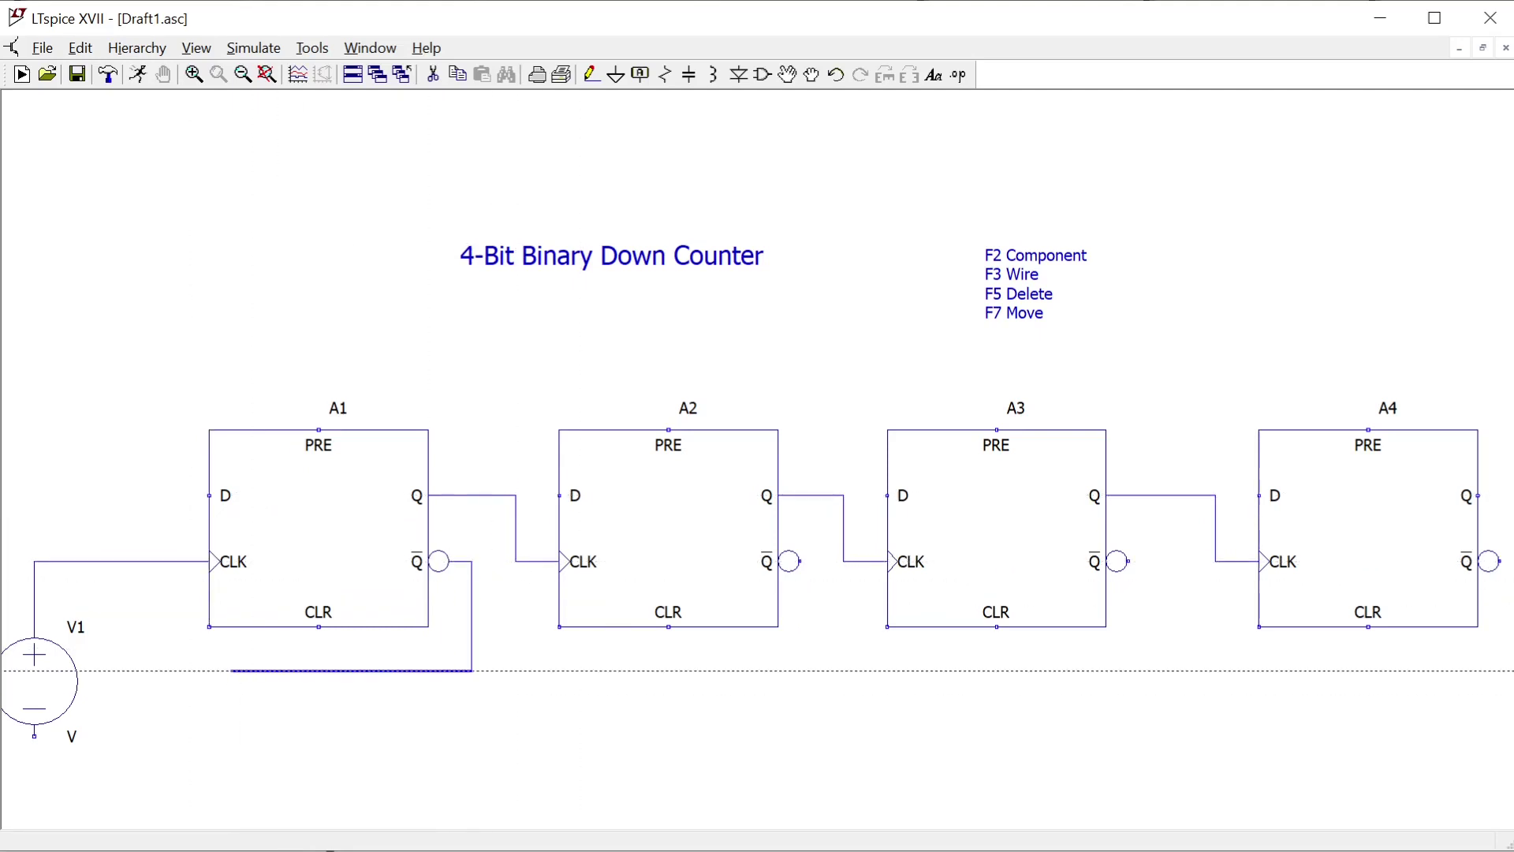
left_click(165, 670)
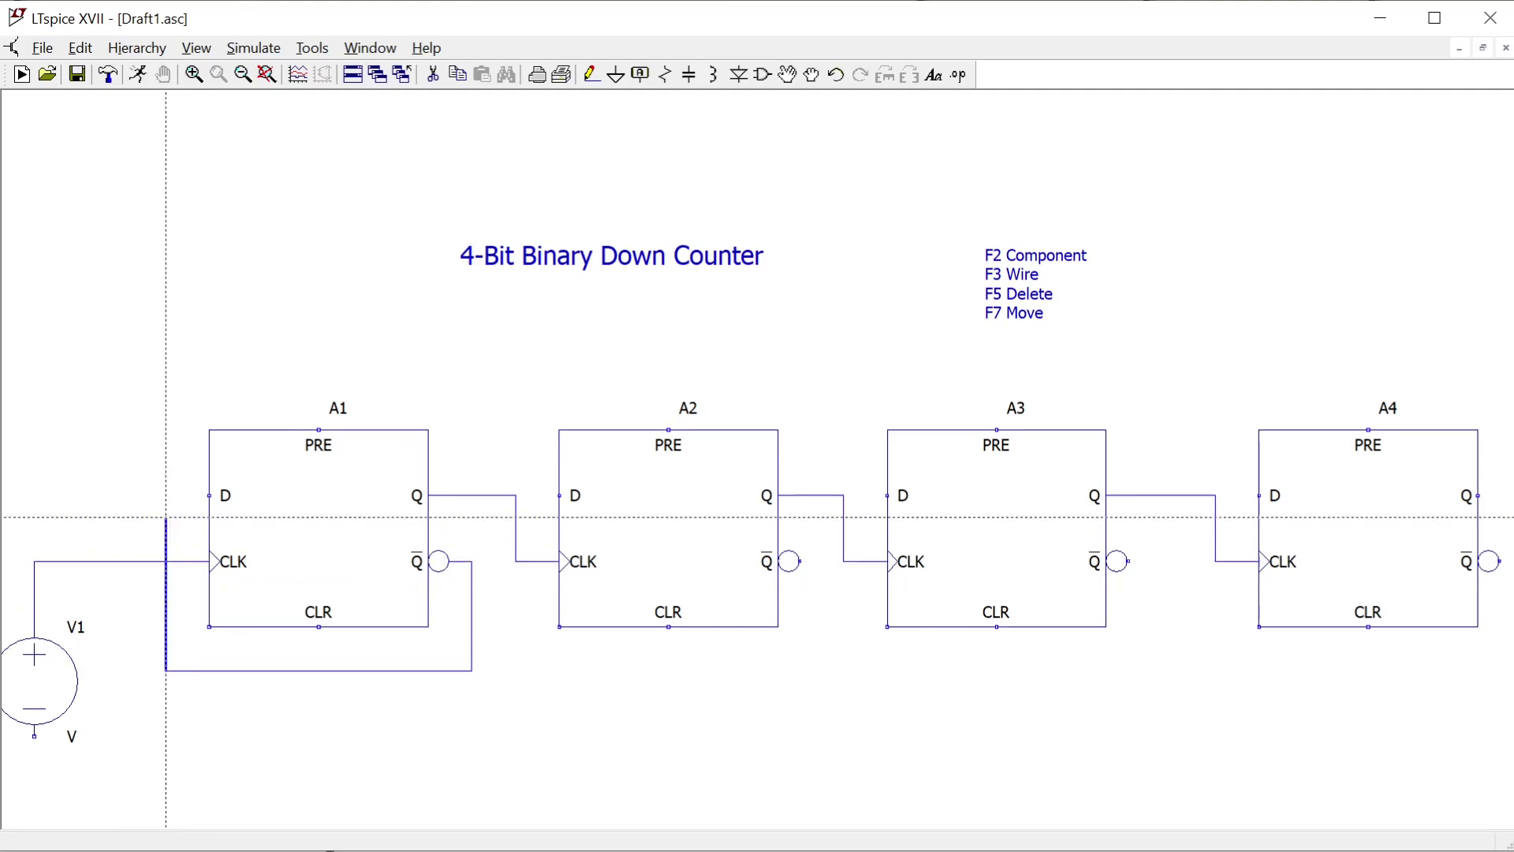
left_click(209, 496)
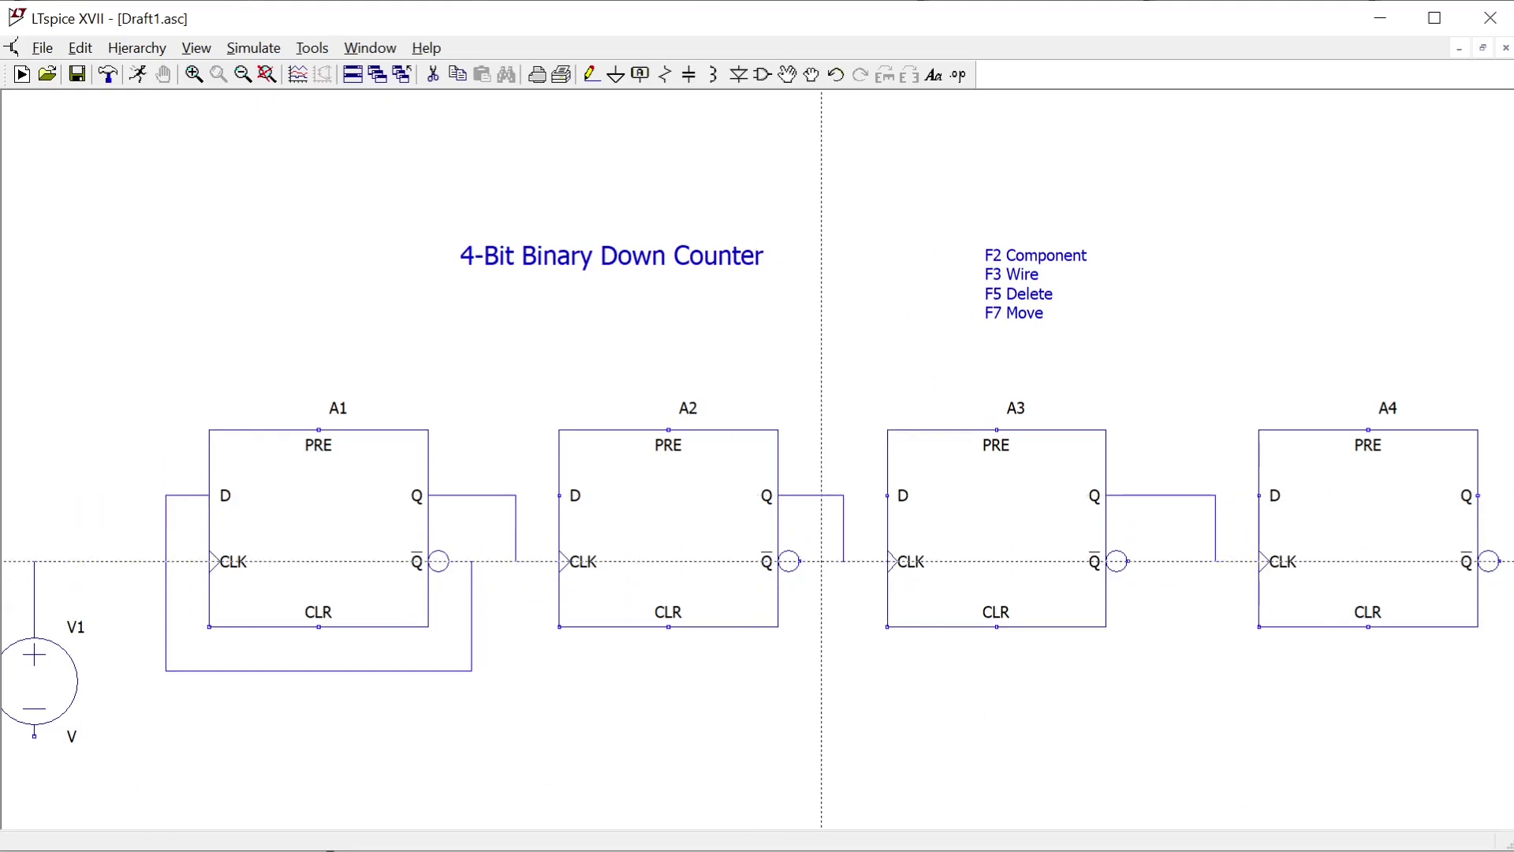
Route a wire from A2's inverted Q output beneath the flip-flop and up to its CLK line
left_click(800, 561)
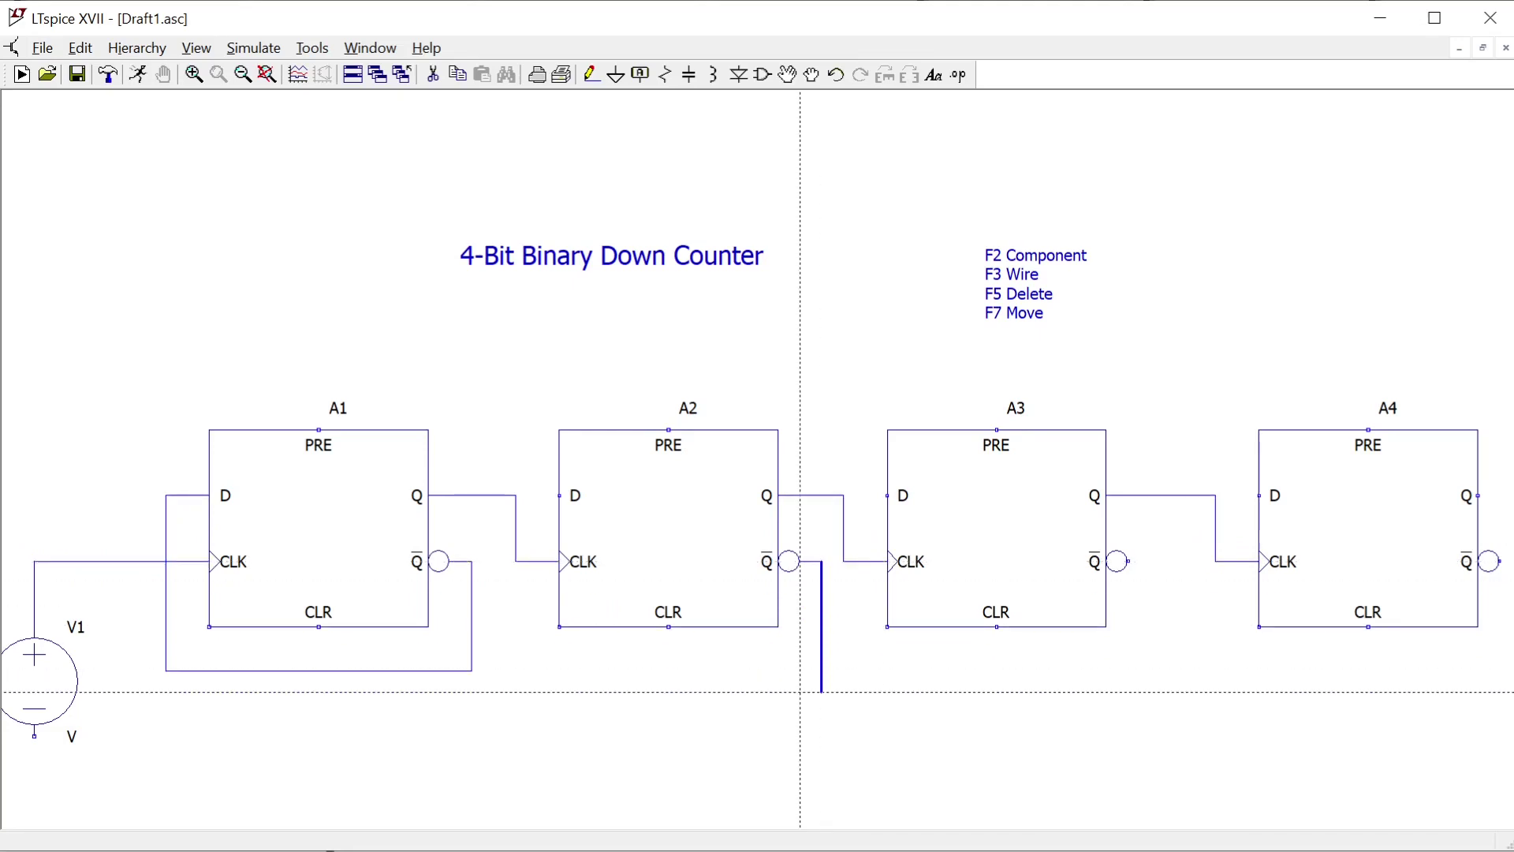
left_click(822, 692)
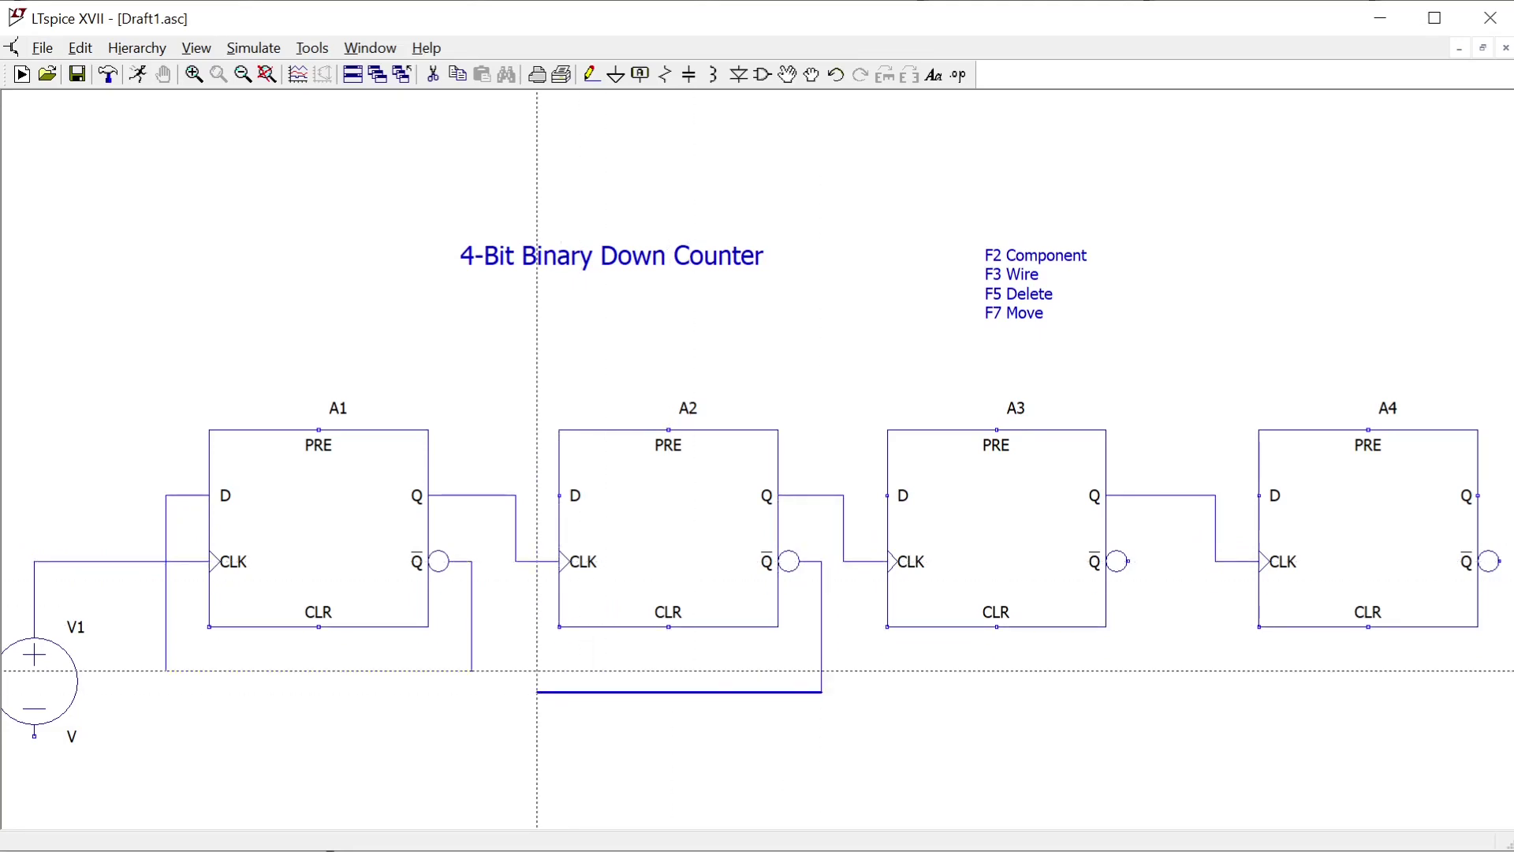
left_click(537, 562)
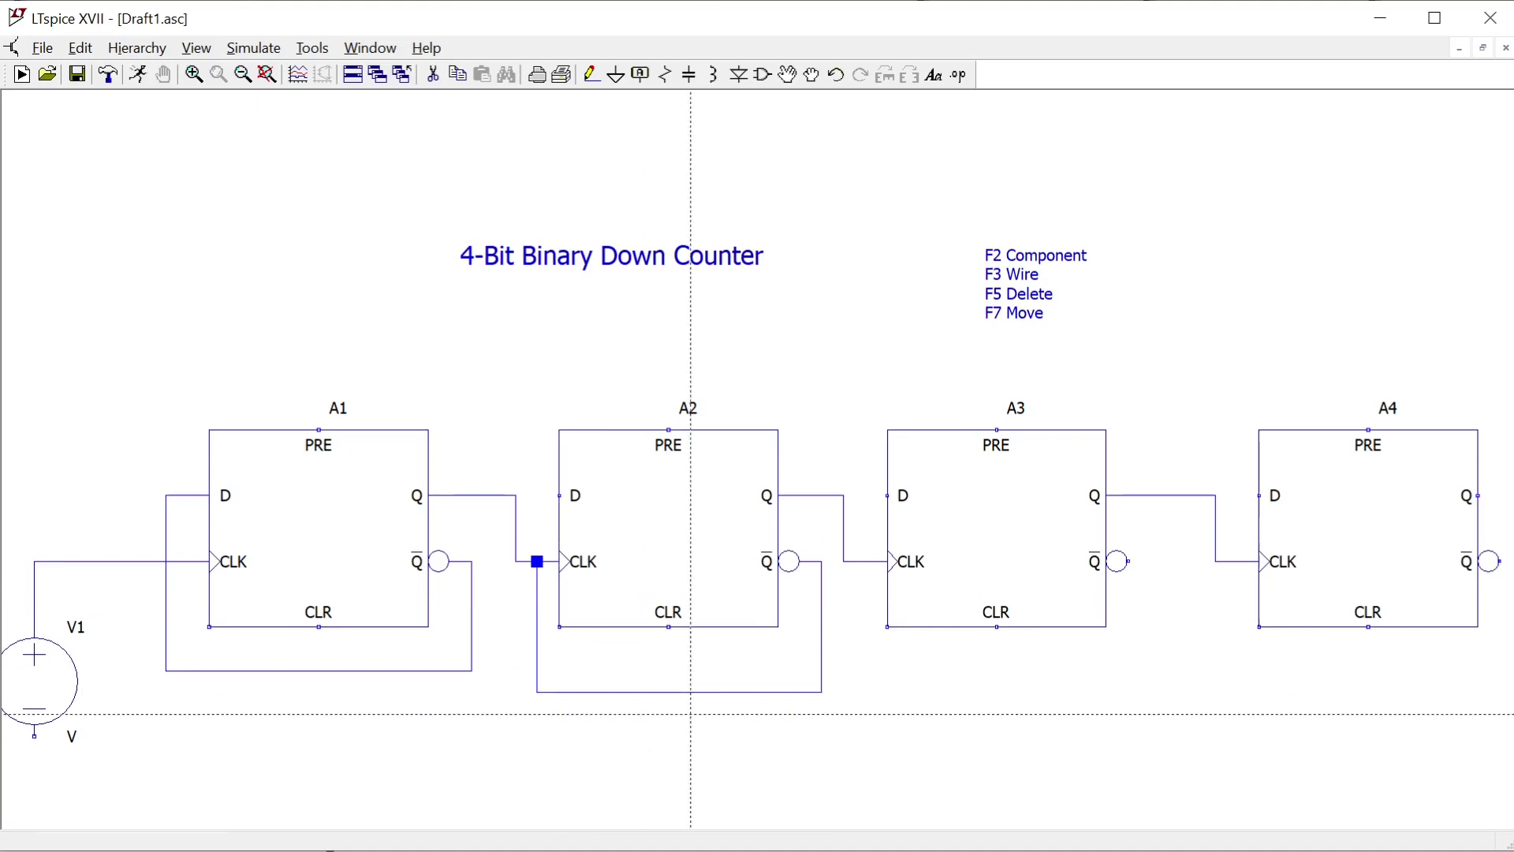
left_click(537, 562)
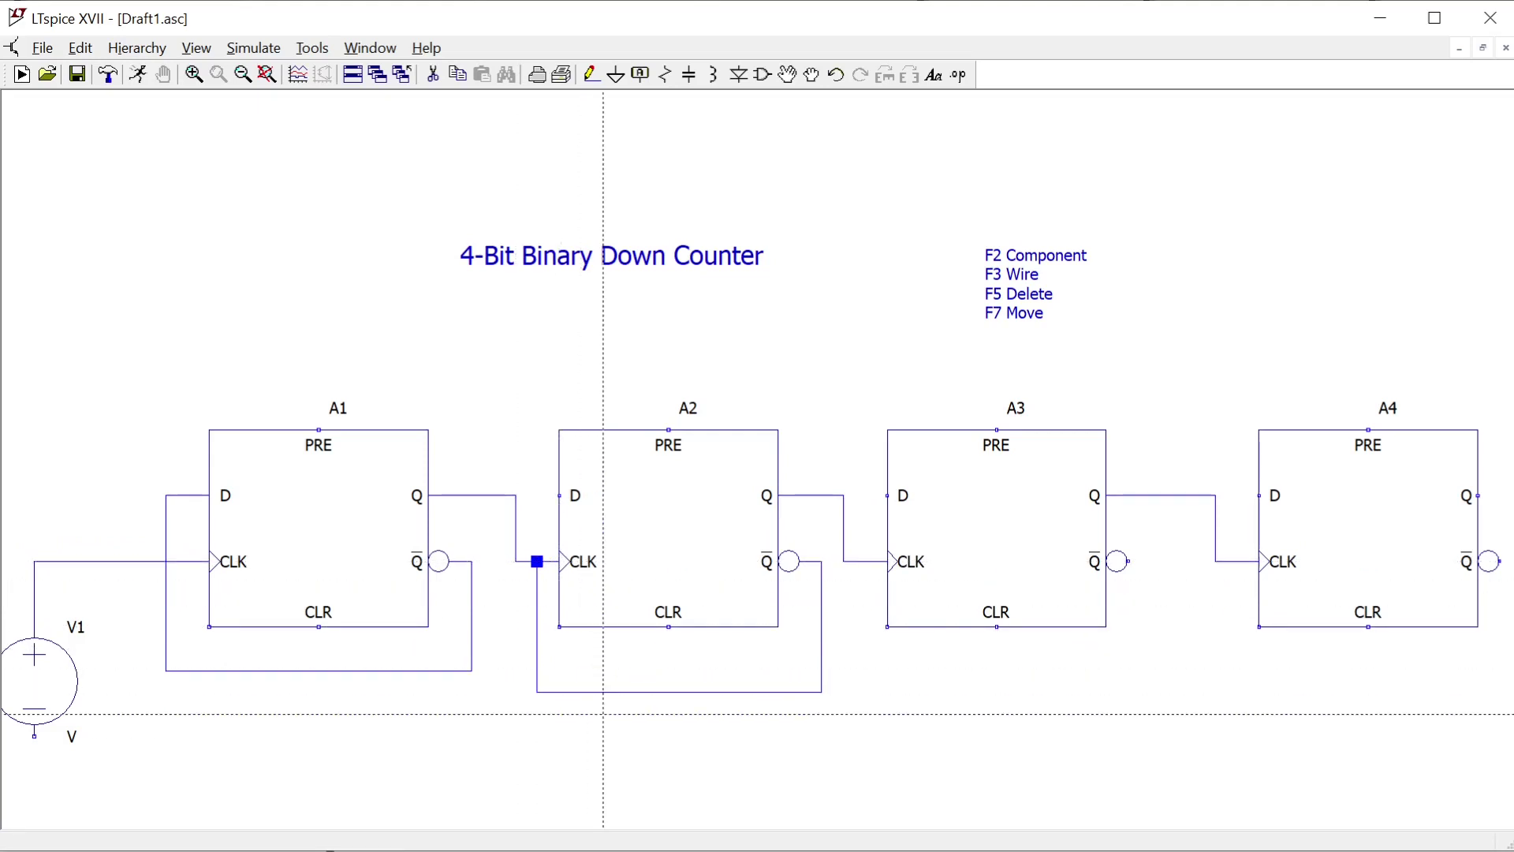
Delete the vertical segment reaching A2's CLK line and wire the remaining feedback line to A2's D input instead
key("F5")
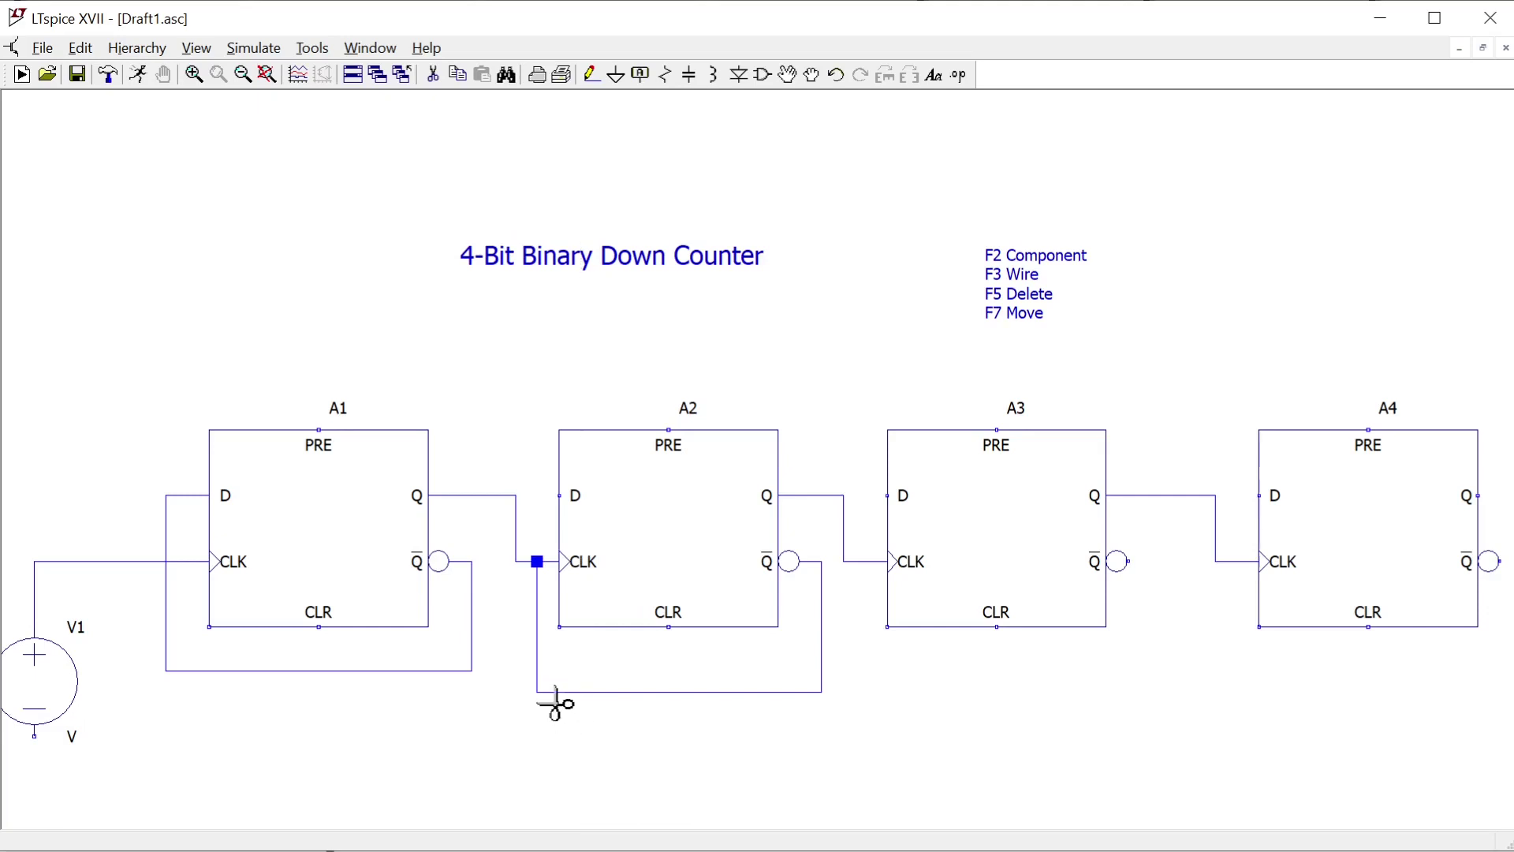
left_click(537, 678)
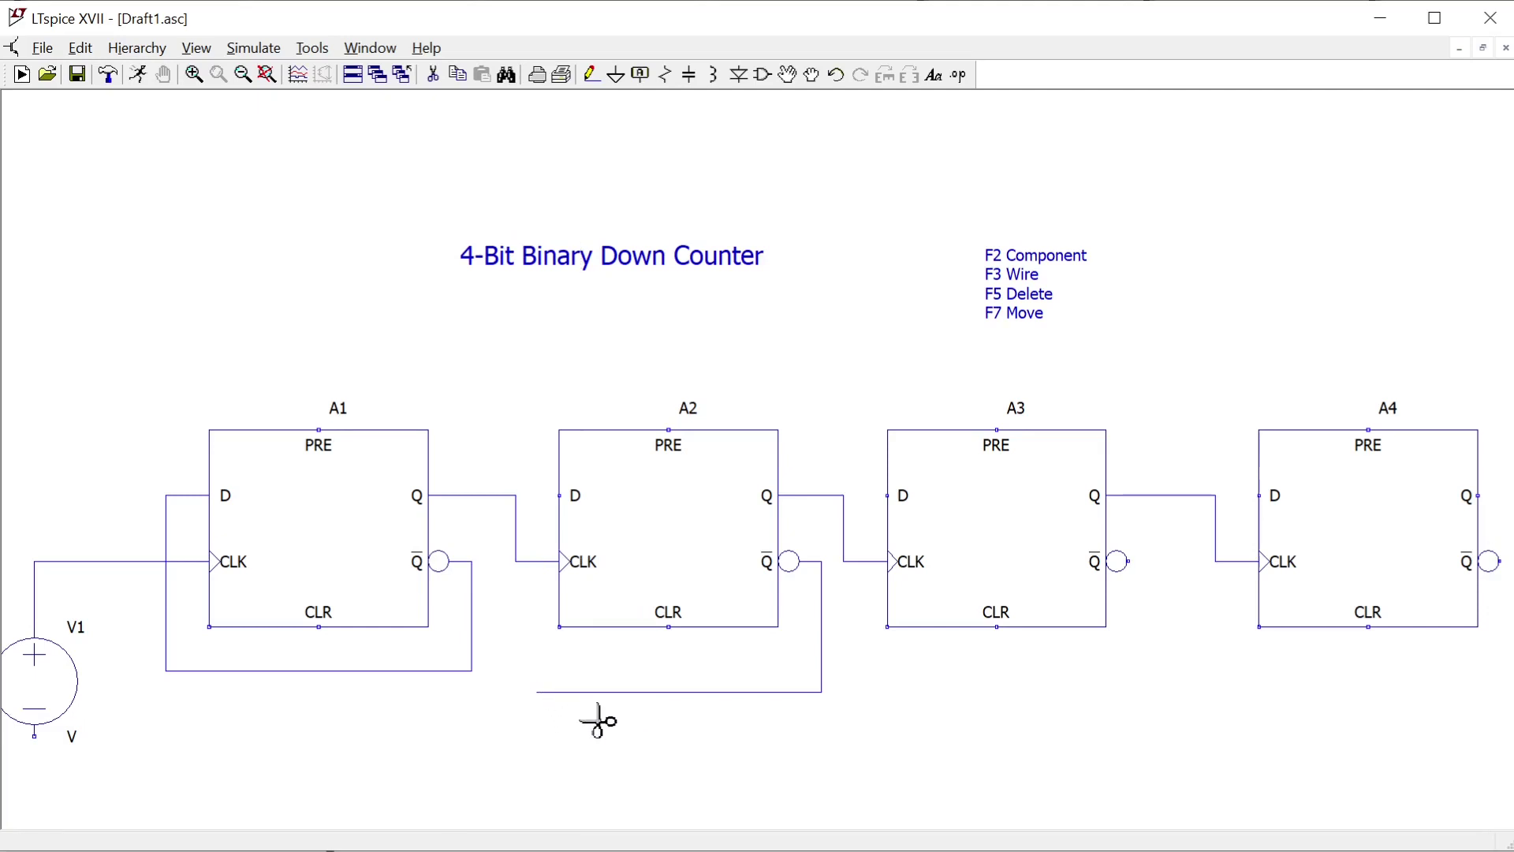
key("F3")
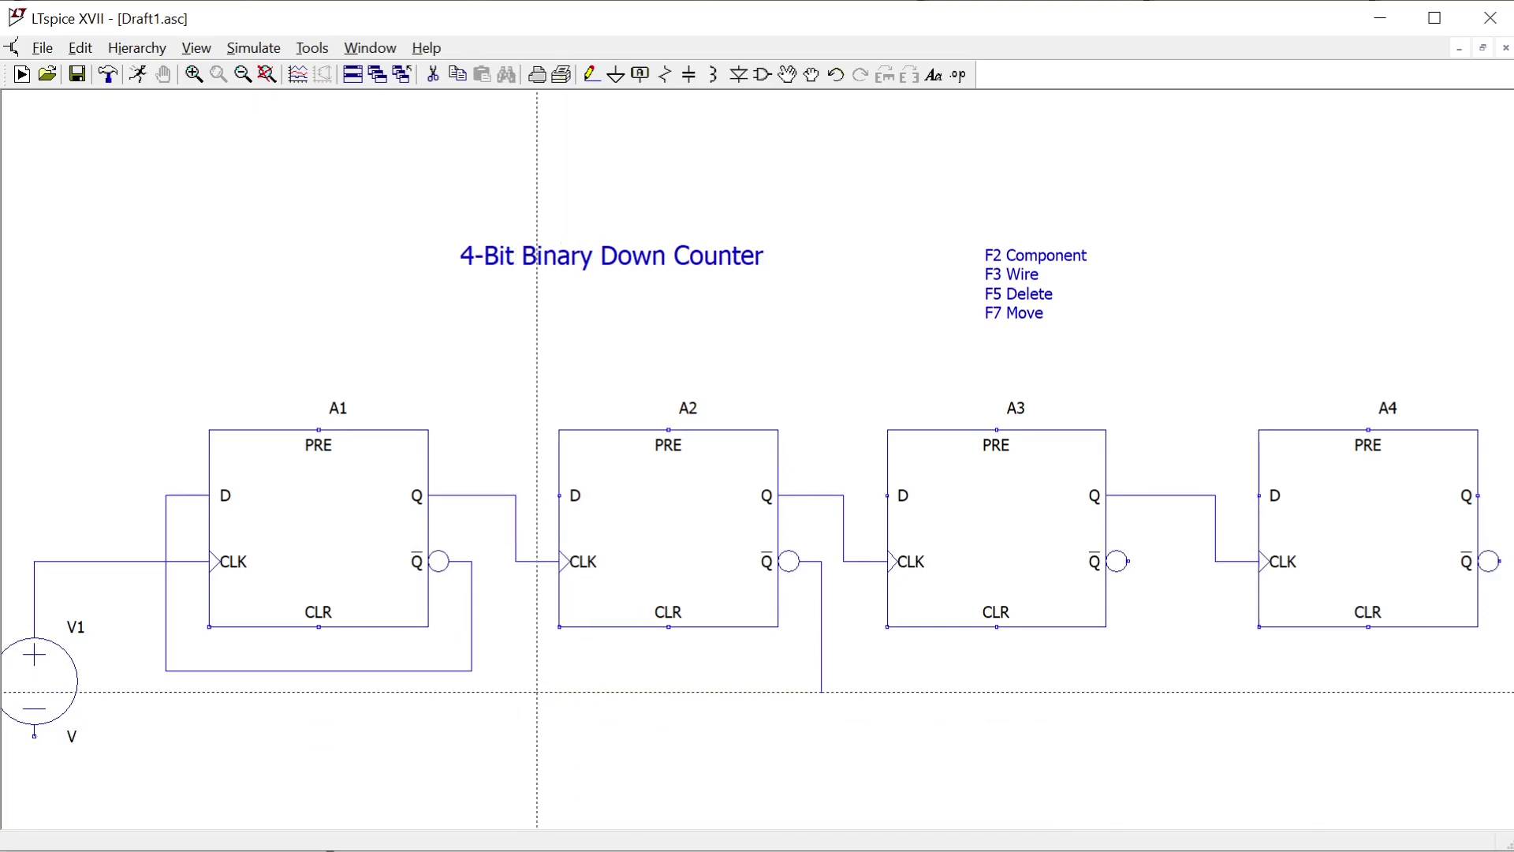
left_click(537, 693)
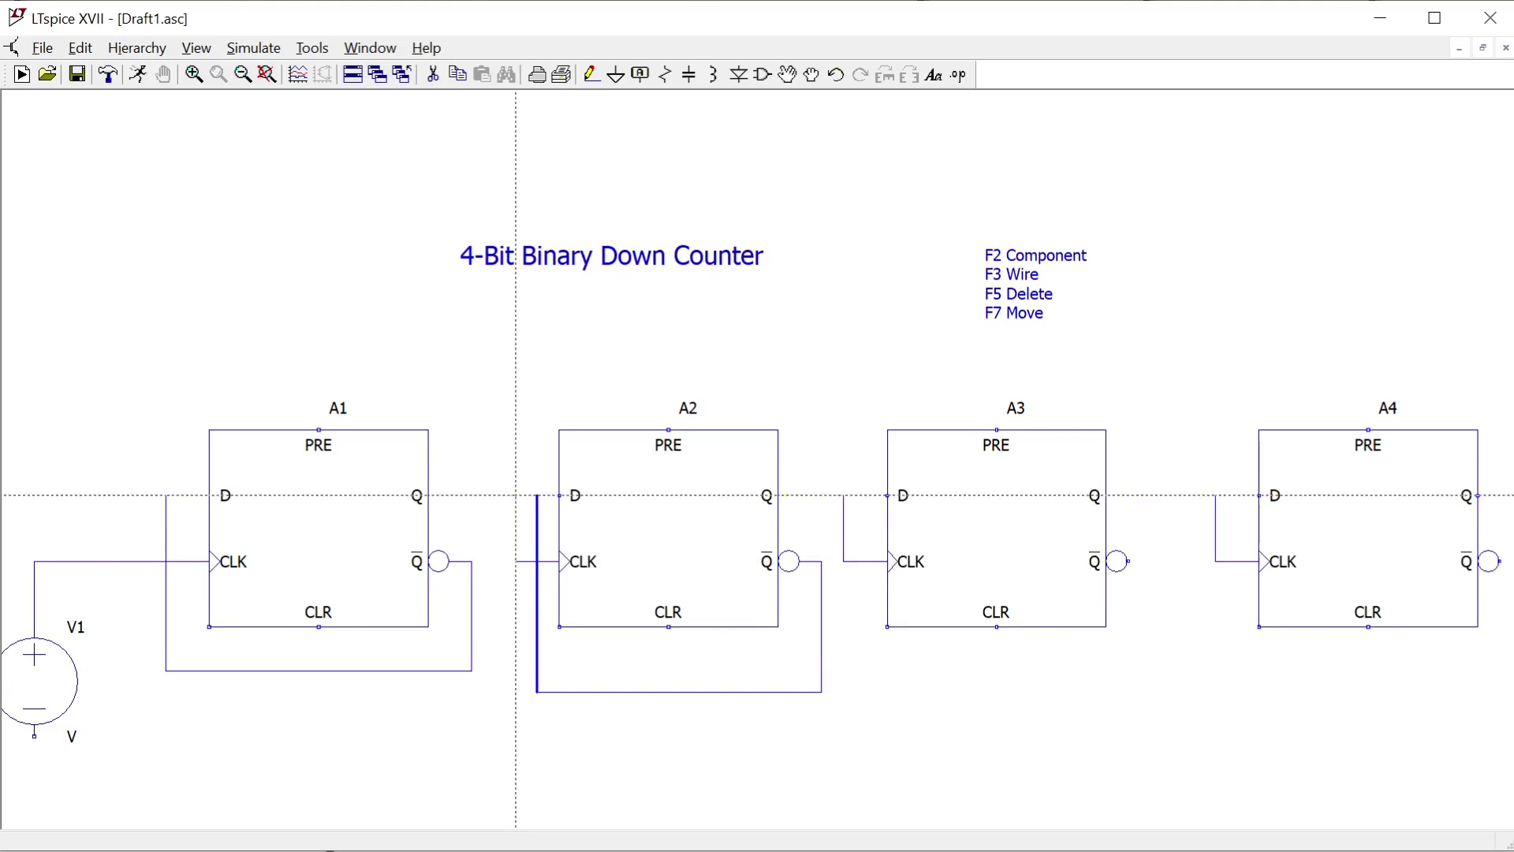
left_click(559, 496)
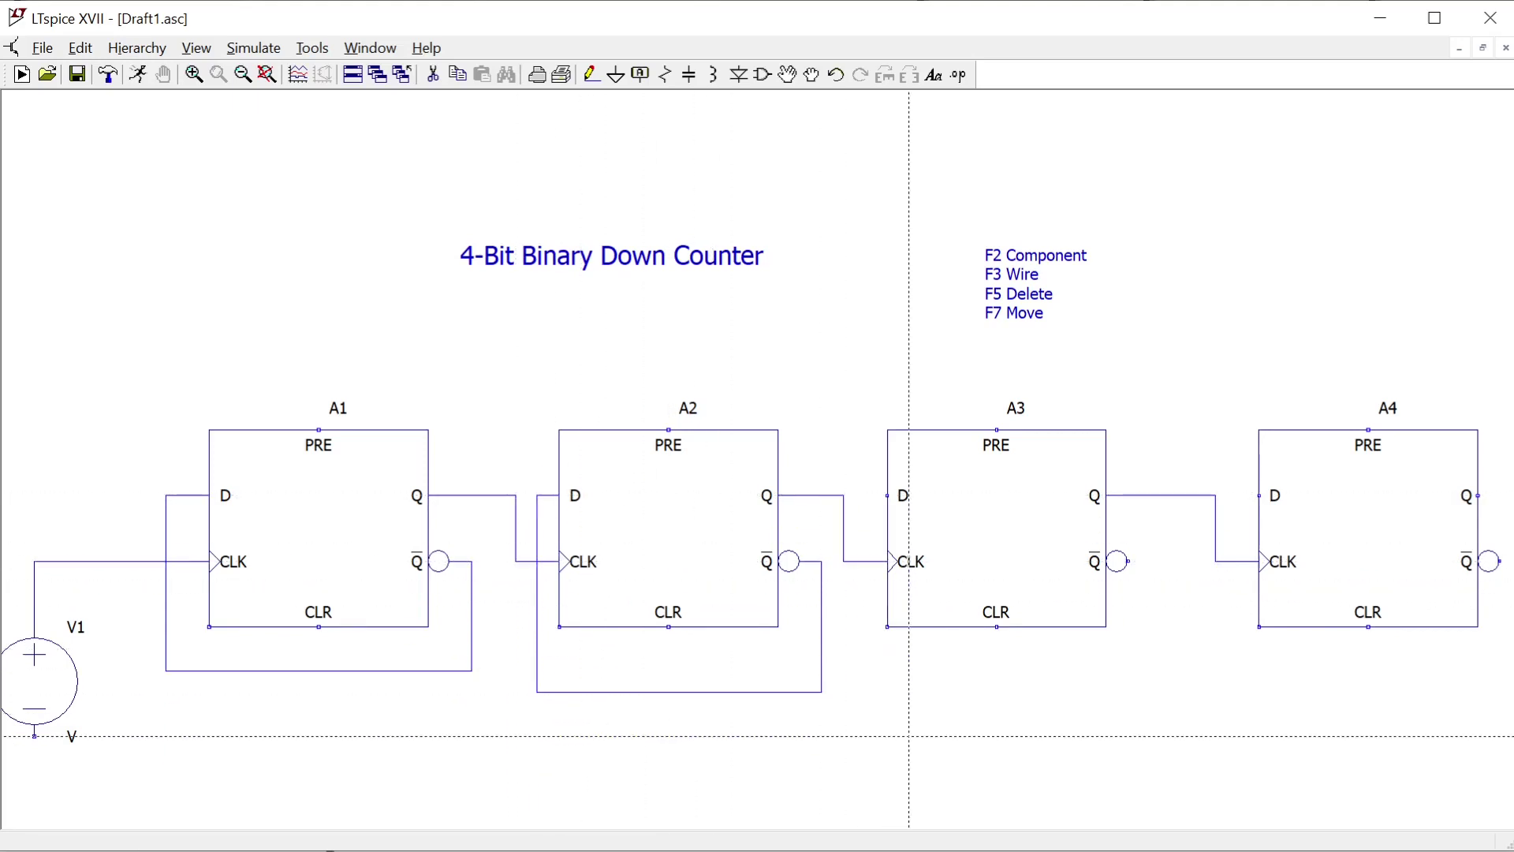
Wire A3's inverted Q output beneath the flip-flop and back to its own D input
left_click(1129, 561)
left_click(1129, 693)
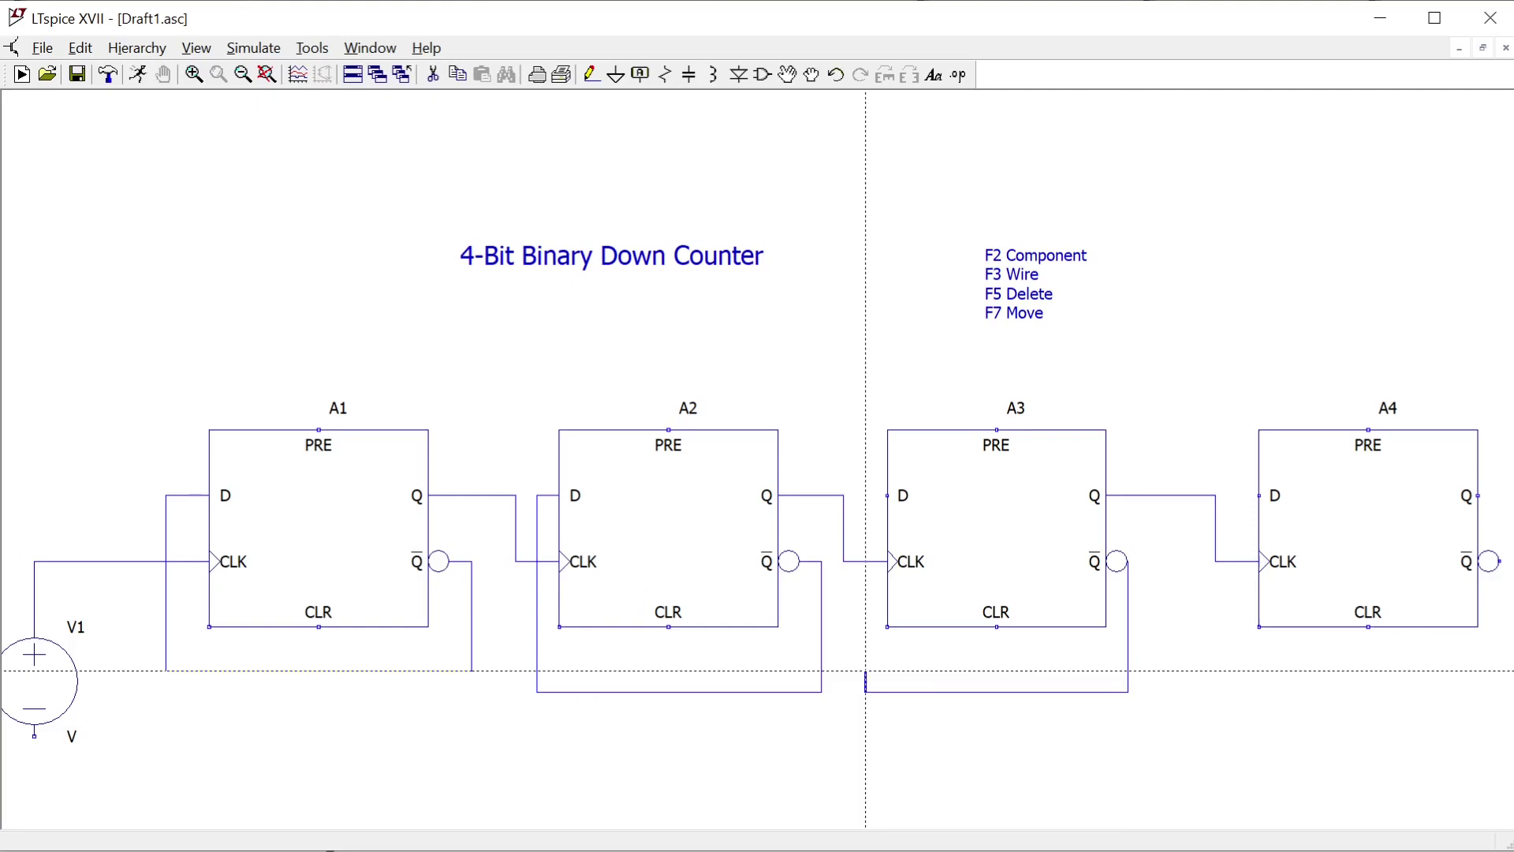
left_click(866, 495)
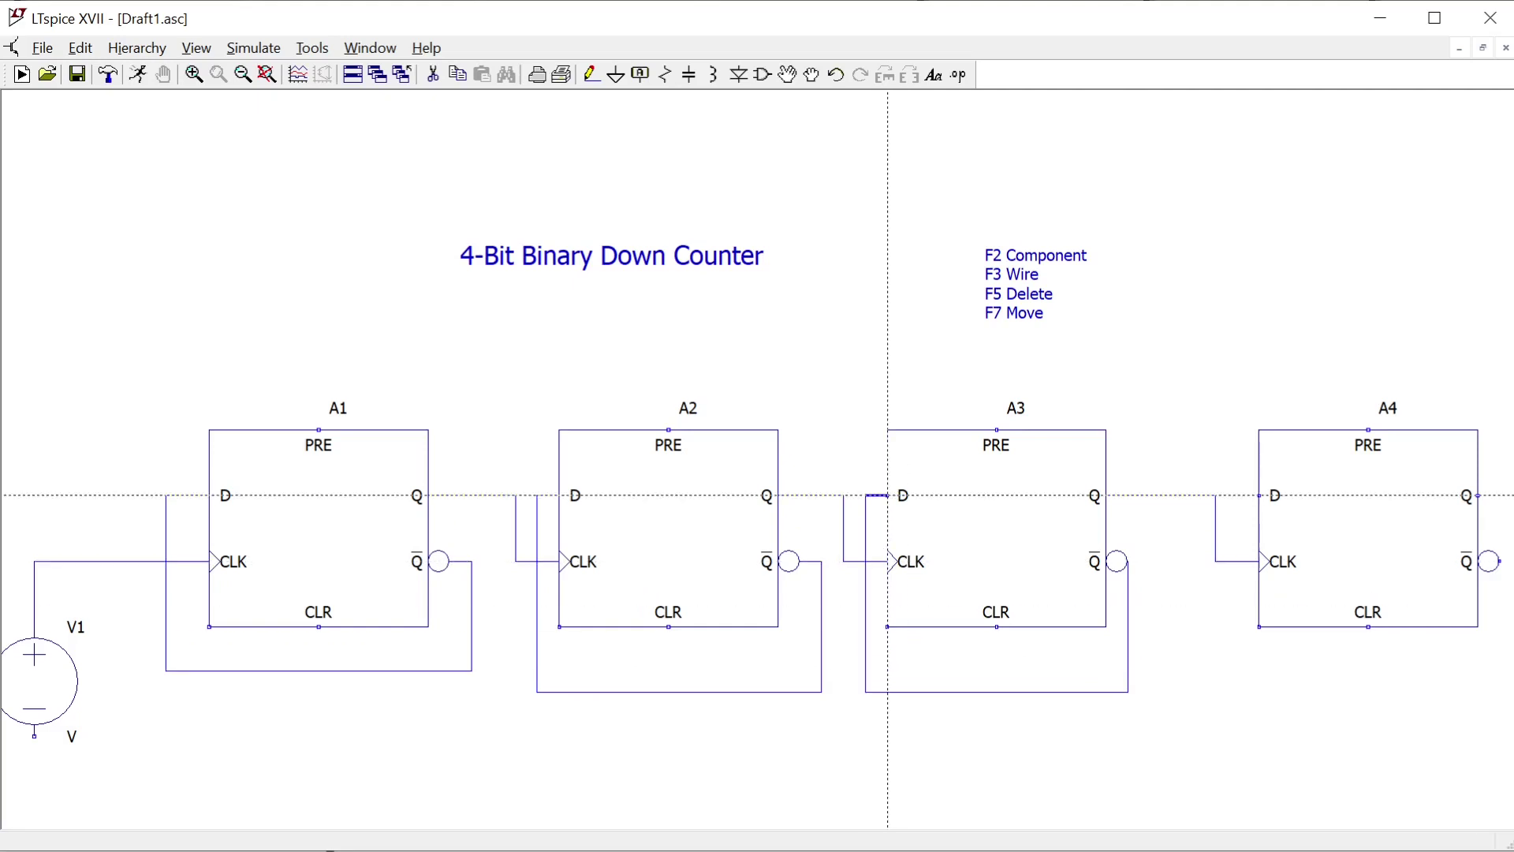
left_click(888, 495)
Wire A4's inverted Q output beneath the flip-flop and back to its own D input
key("Right")
key("Right")
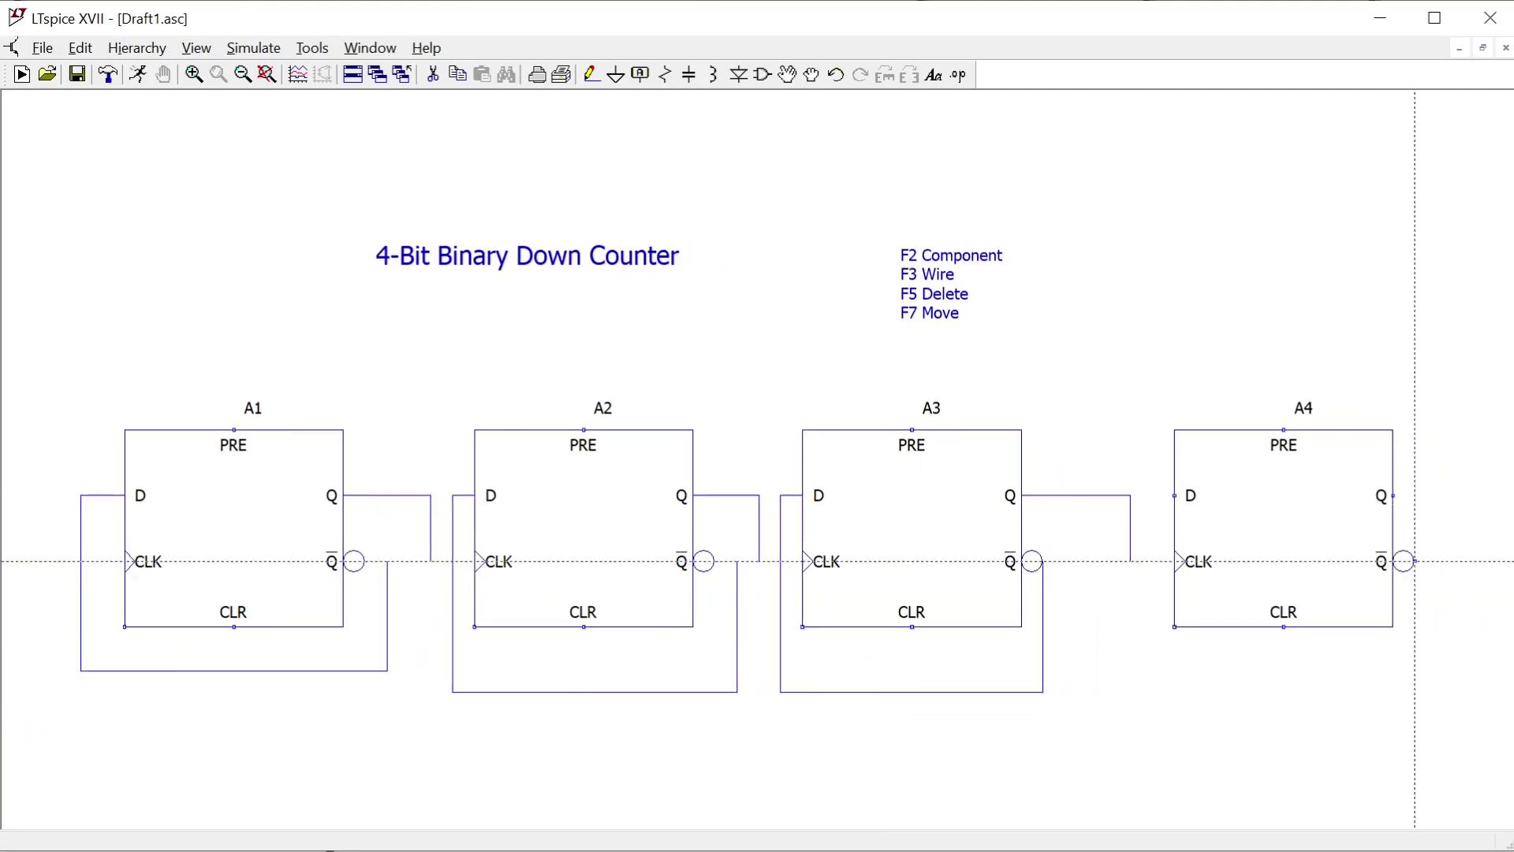
left_click(1416, 561)
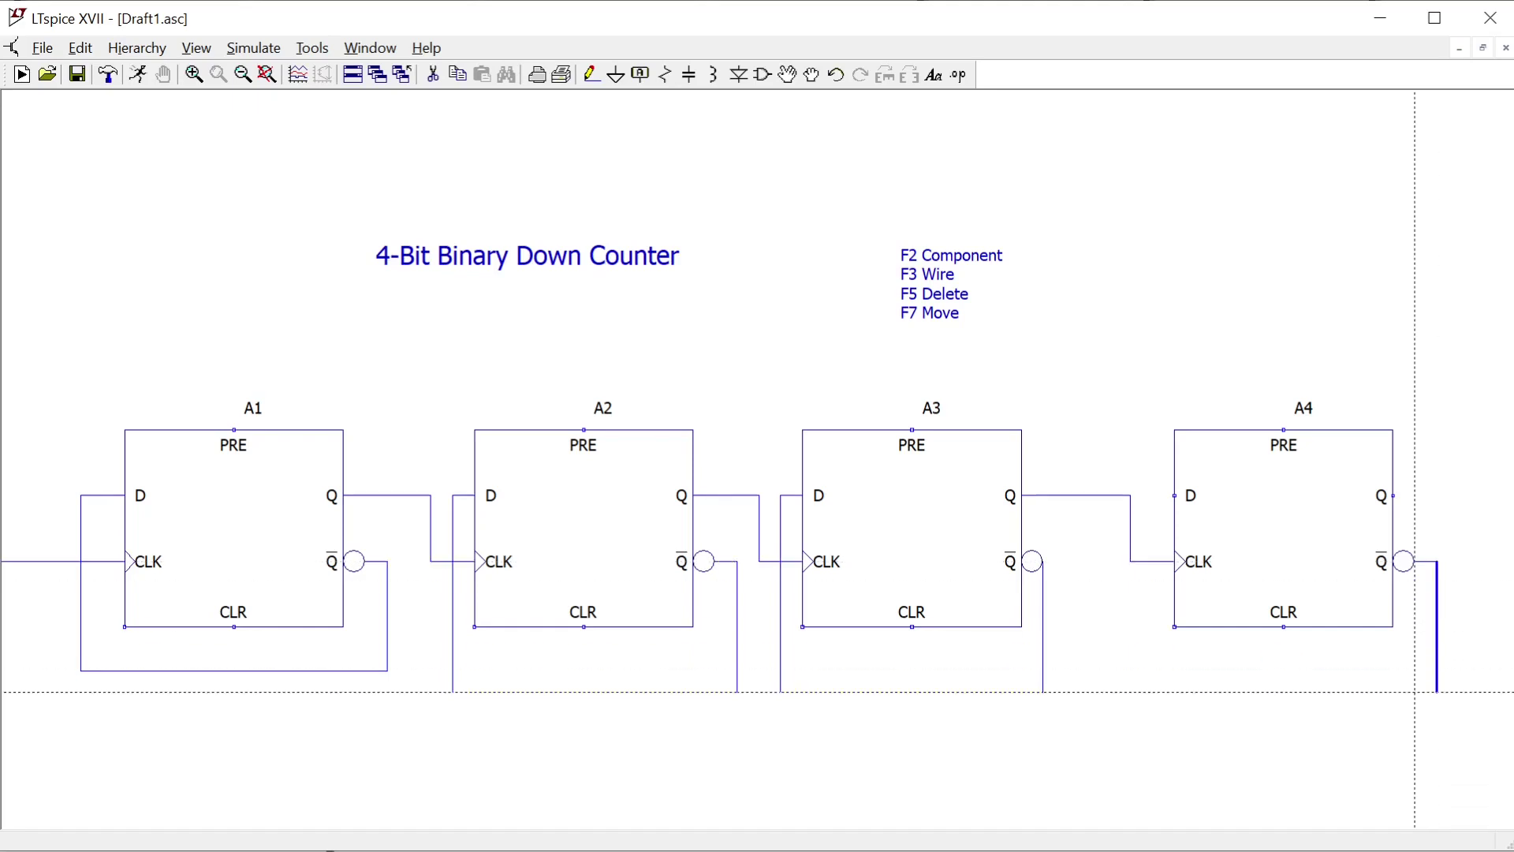
left_click(1437, 693)
left_click(1153, 693)
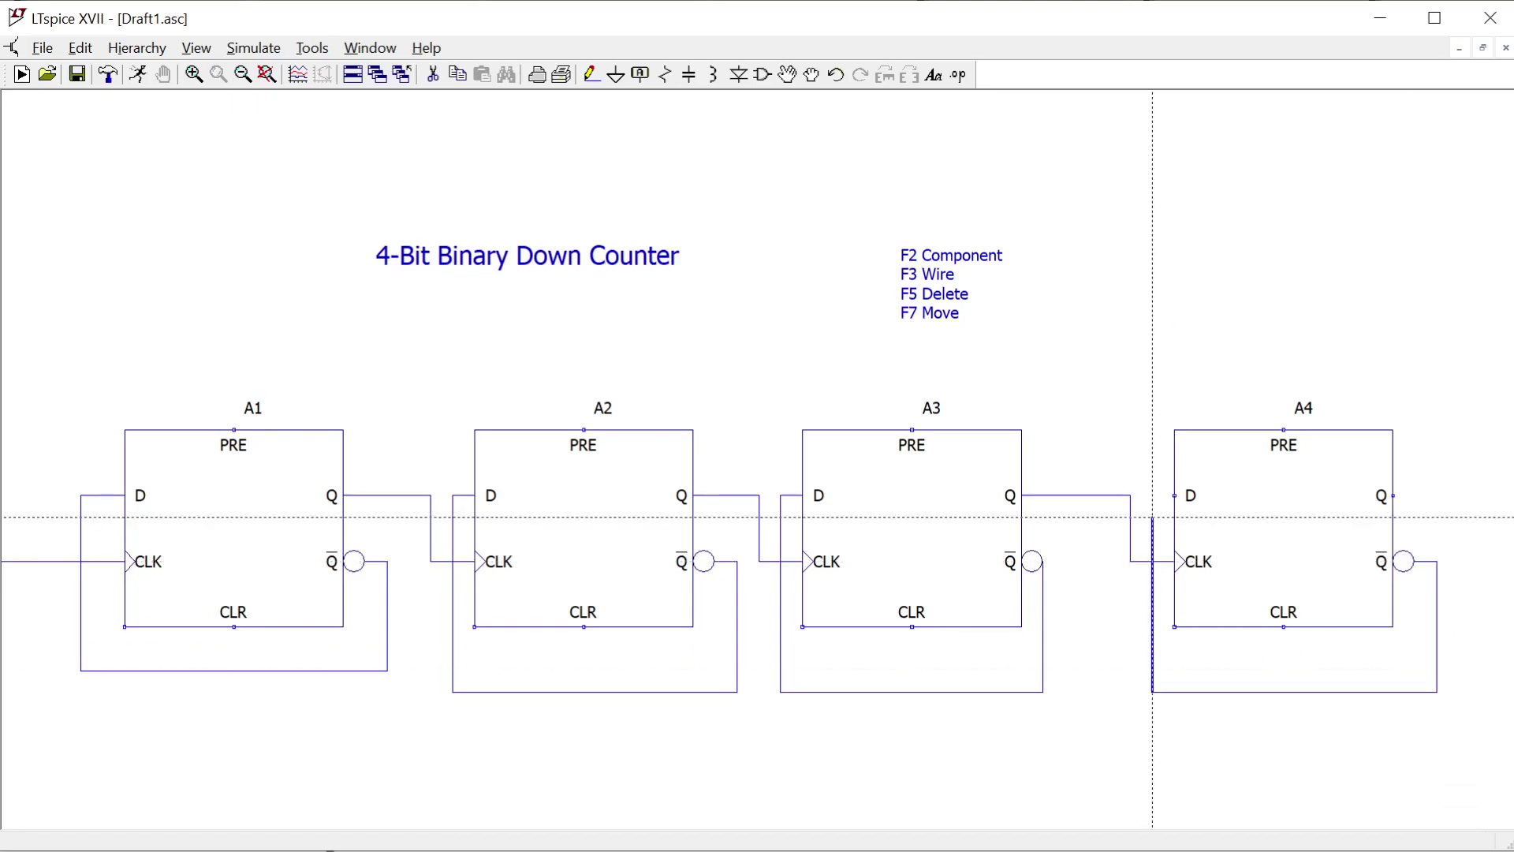
left_click(1153, 495)
left_click(1175, 495)
Review the wiring of the whole circuit, from voltage source V1 through all four flip-flops
key("Right")
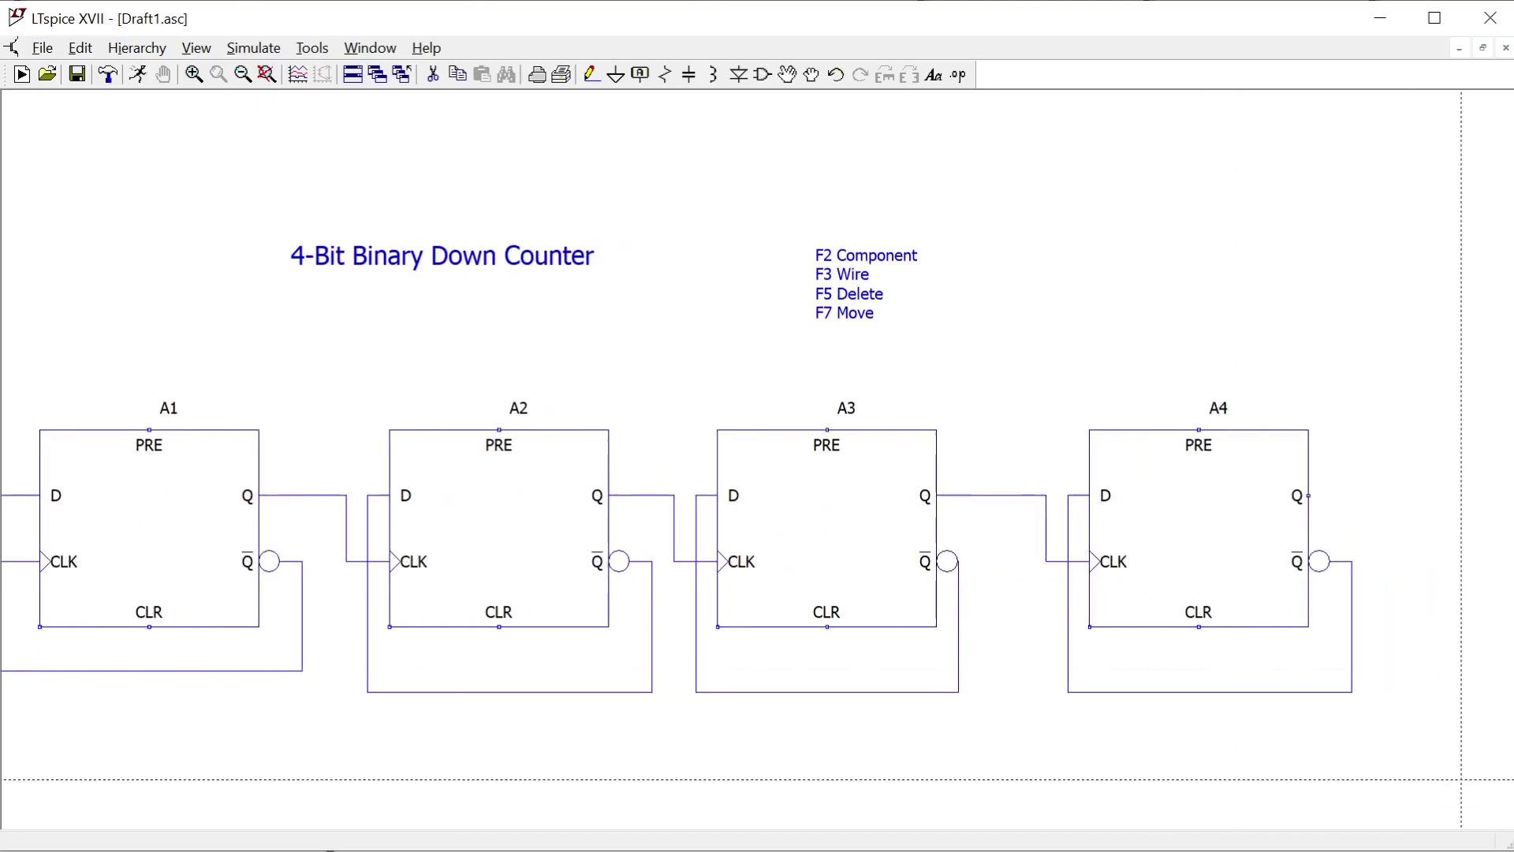
key("Left")
key("Left")
key("Down")
key("Down")
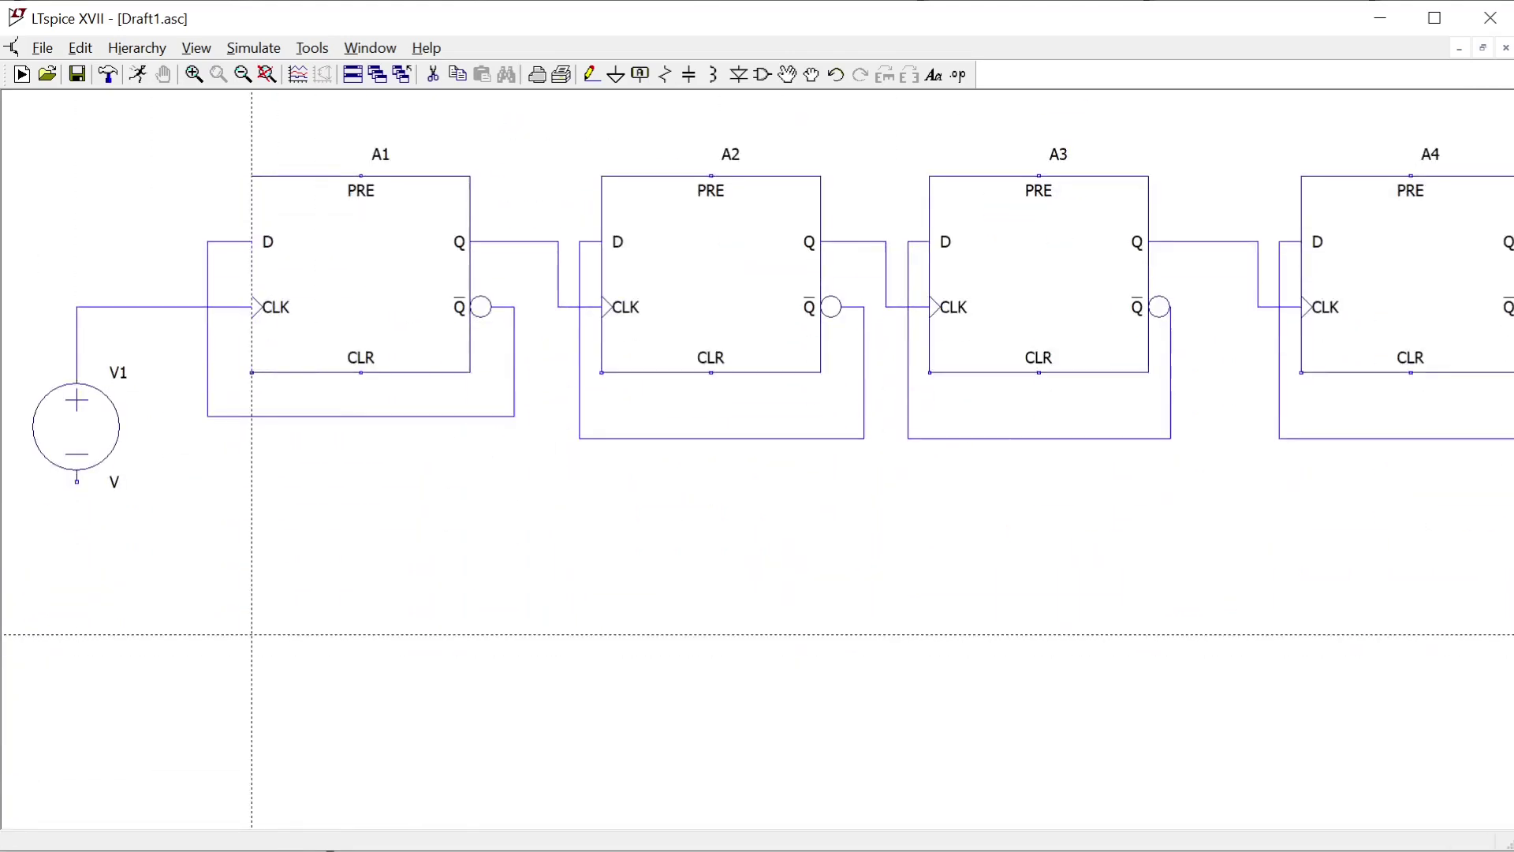
scroll(575, 632, "down", 3)
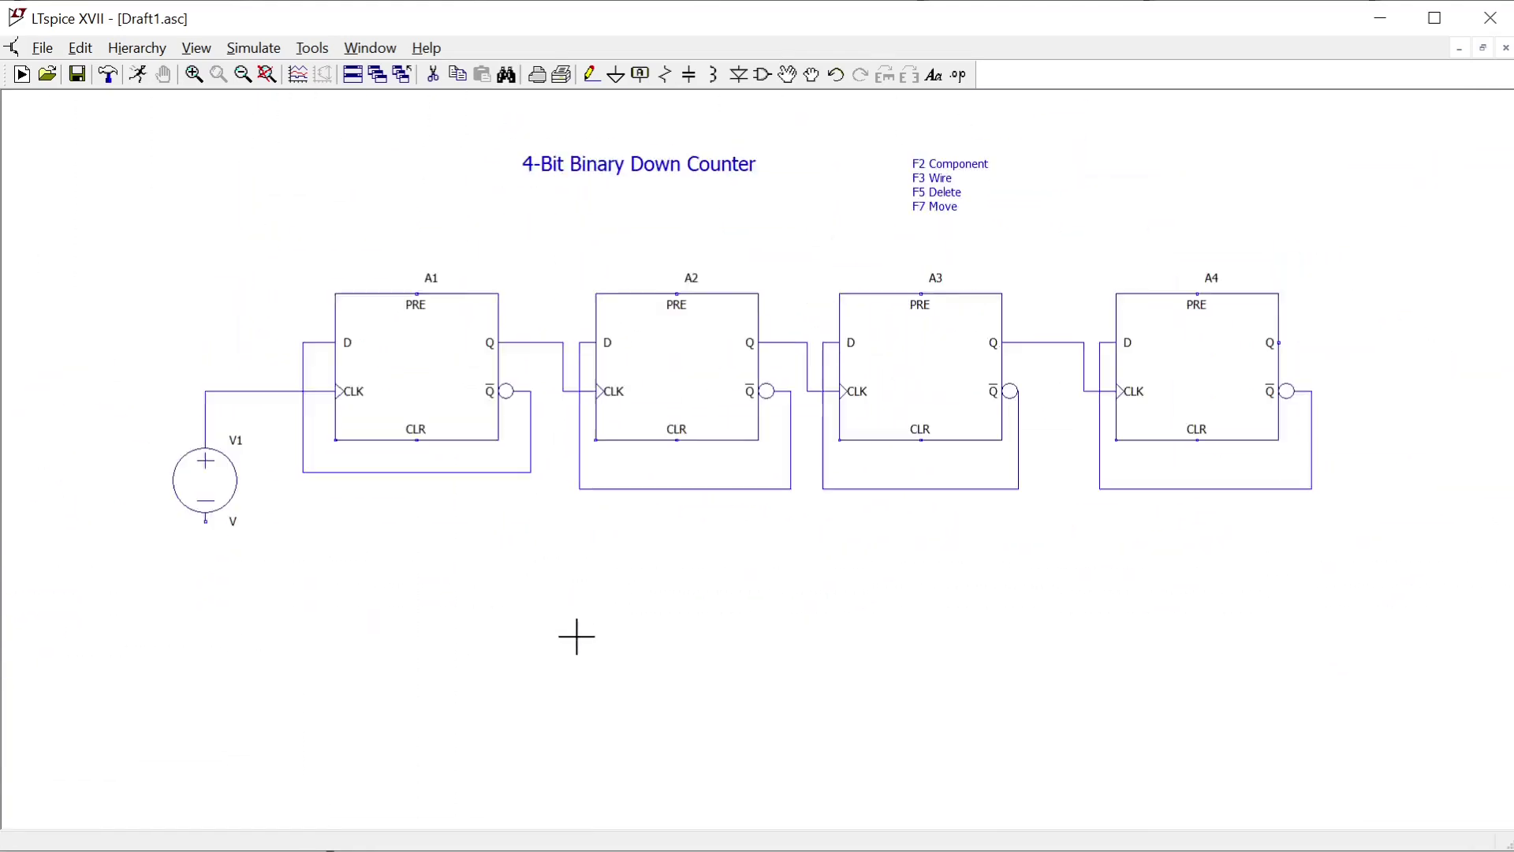
scroll(636, 637, "up", 3)
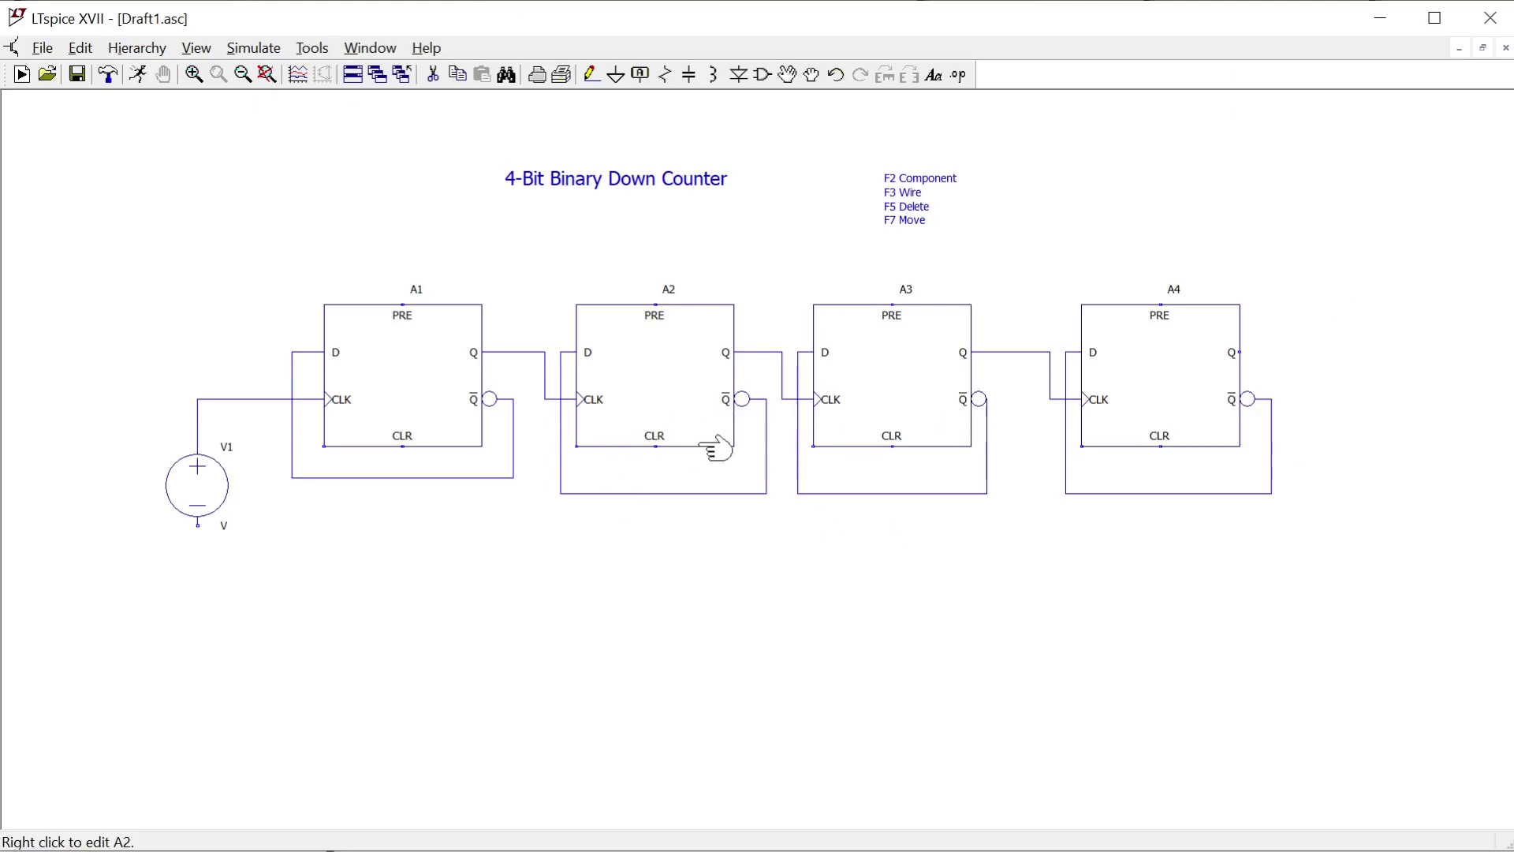
scroll(561, 297, "up", 1)
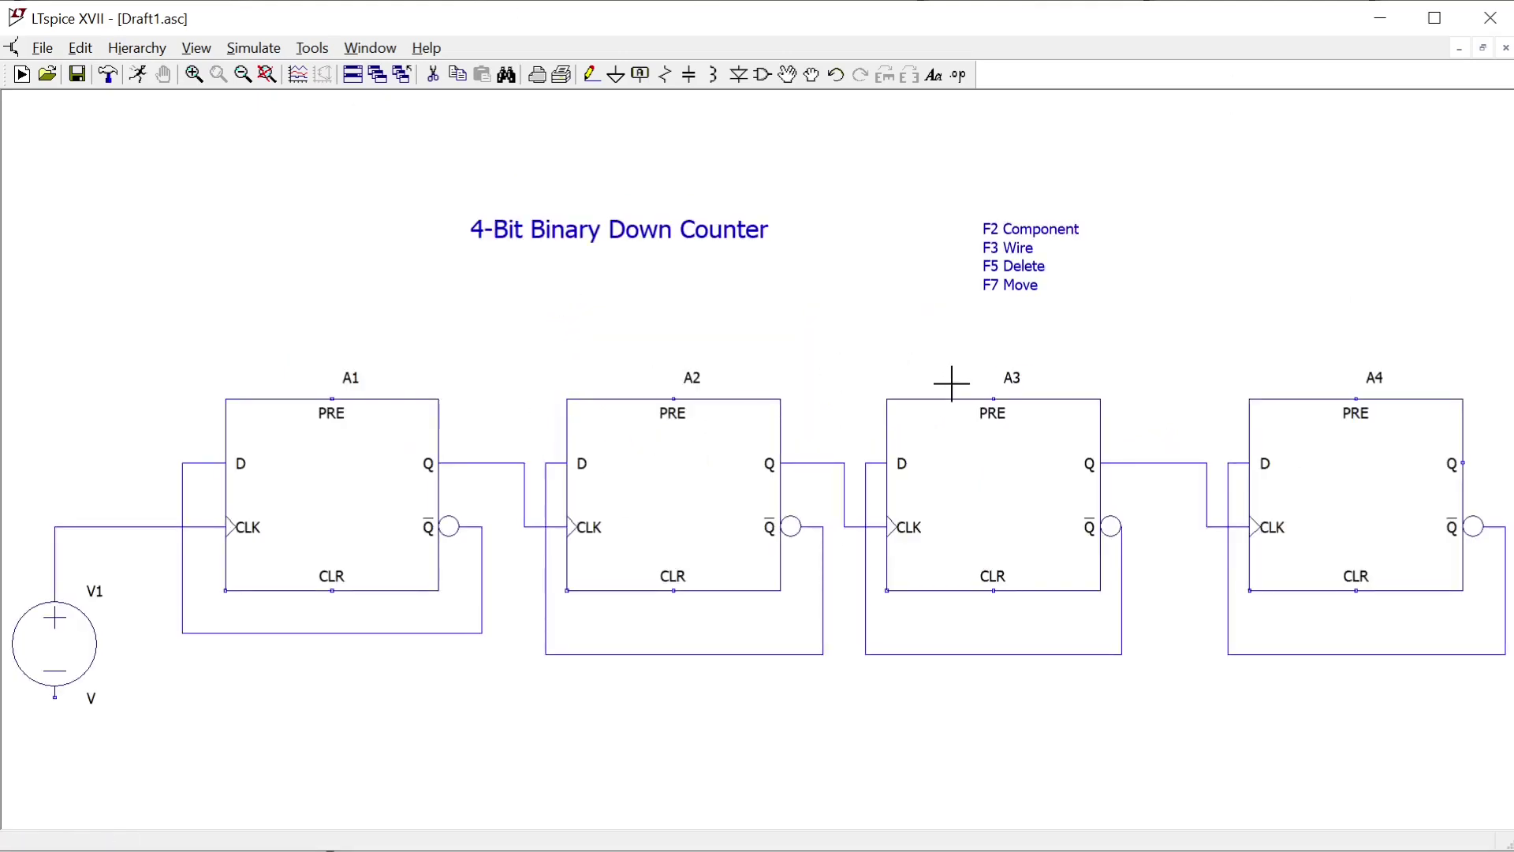
Define voltage source V1 as a PULSE function with an initial voltage of 0 V and an on voltage of 5 V
right_click(67, 648)
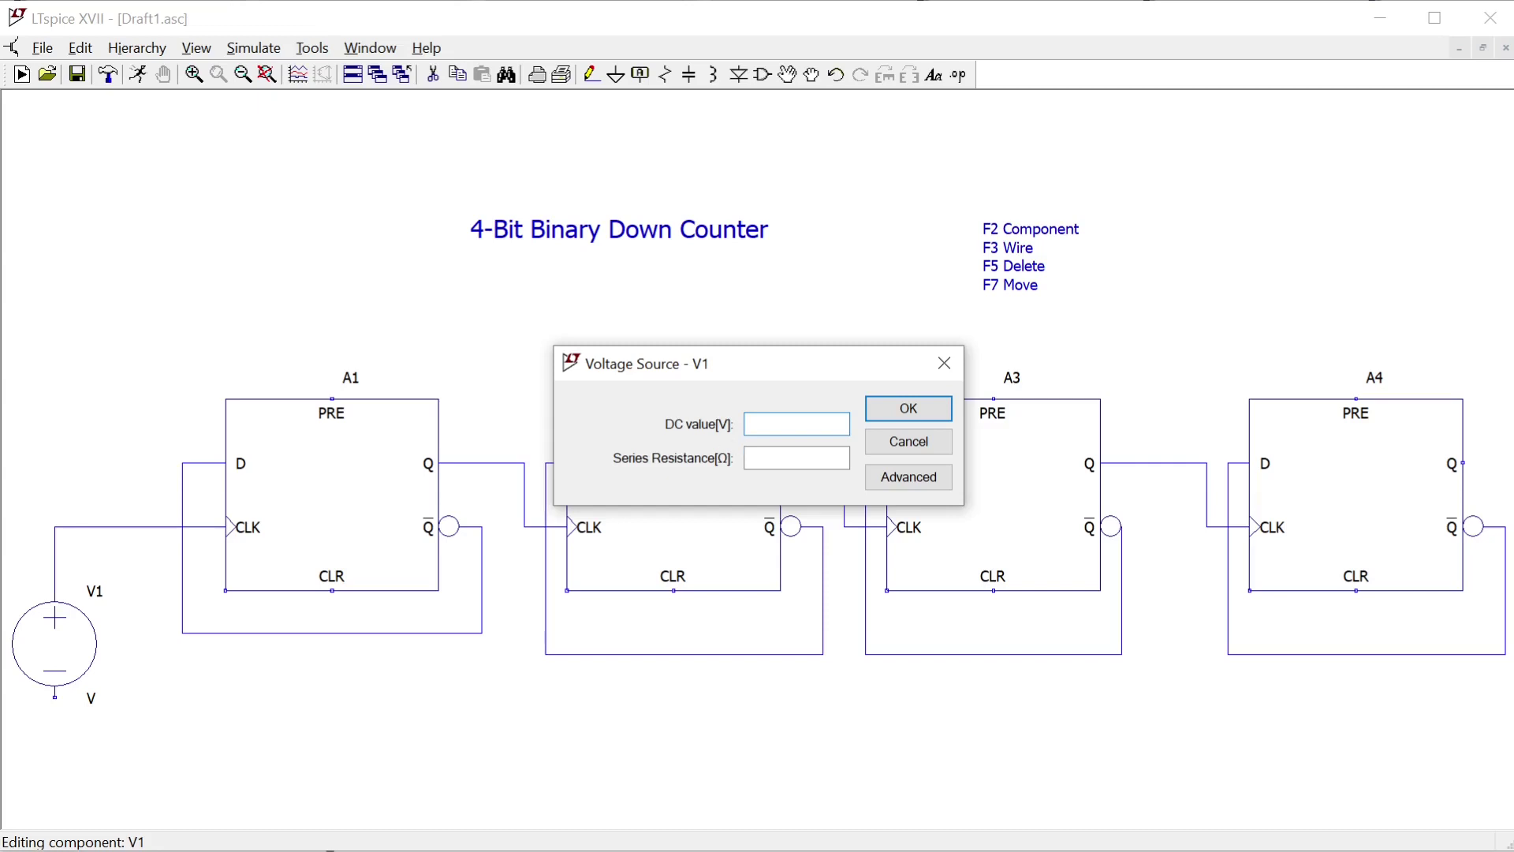
left_click(911, 483)
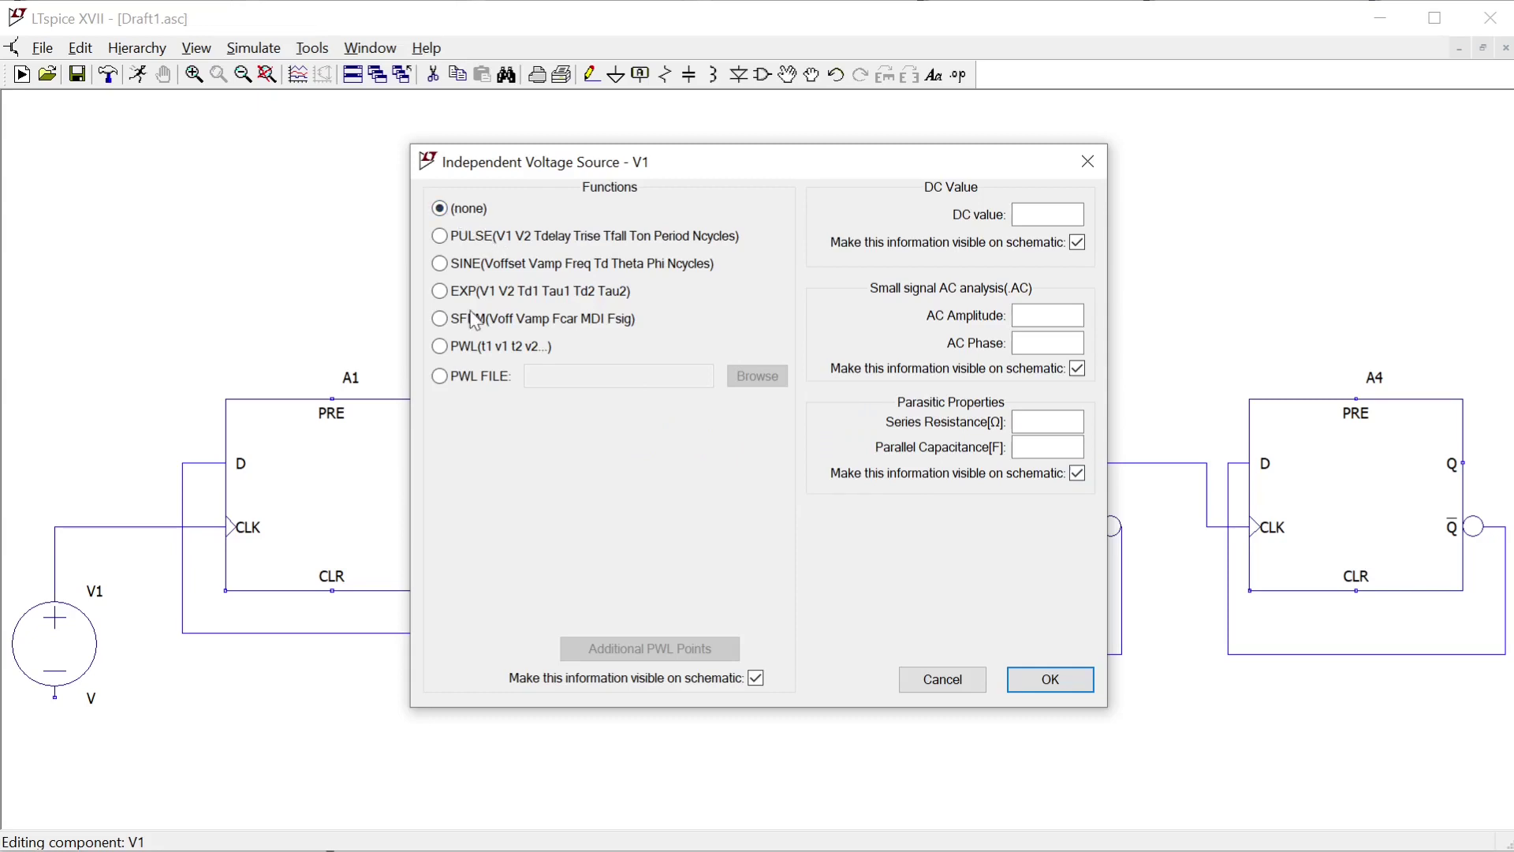
left_click(485, 237)
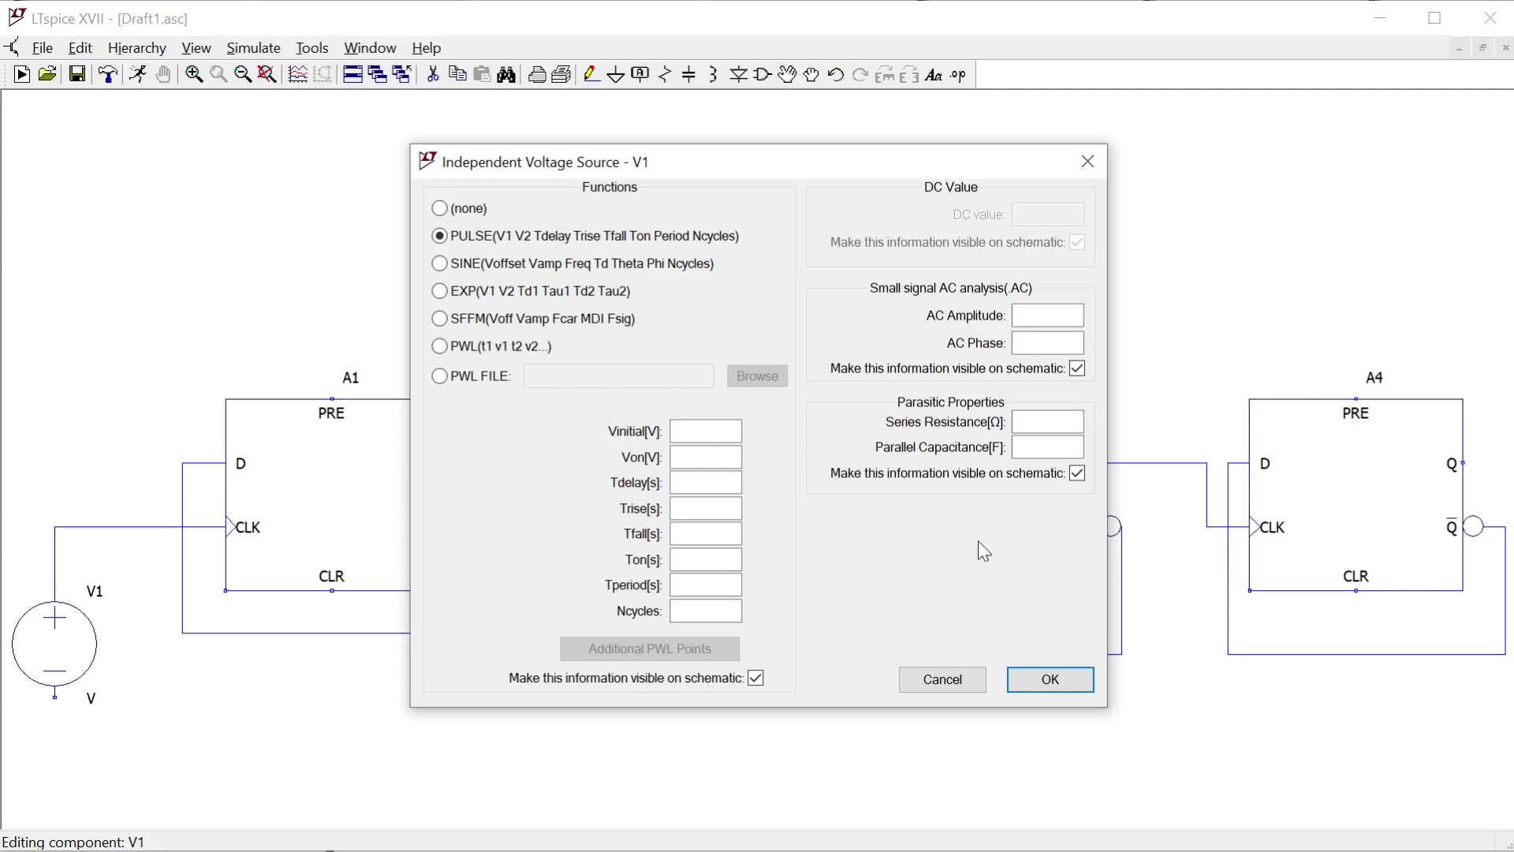
left_click(677, 432)
type("0")
left_click(691, 456)
type("5")
Set the rise time and fall time of V1's pulse to 0
left_click(706, 481)
left_click(706, 533)
left_click(705, 508)
left_click(707, 507)
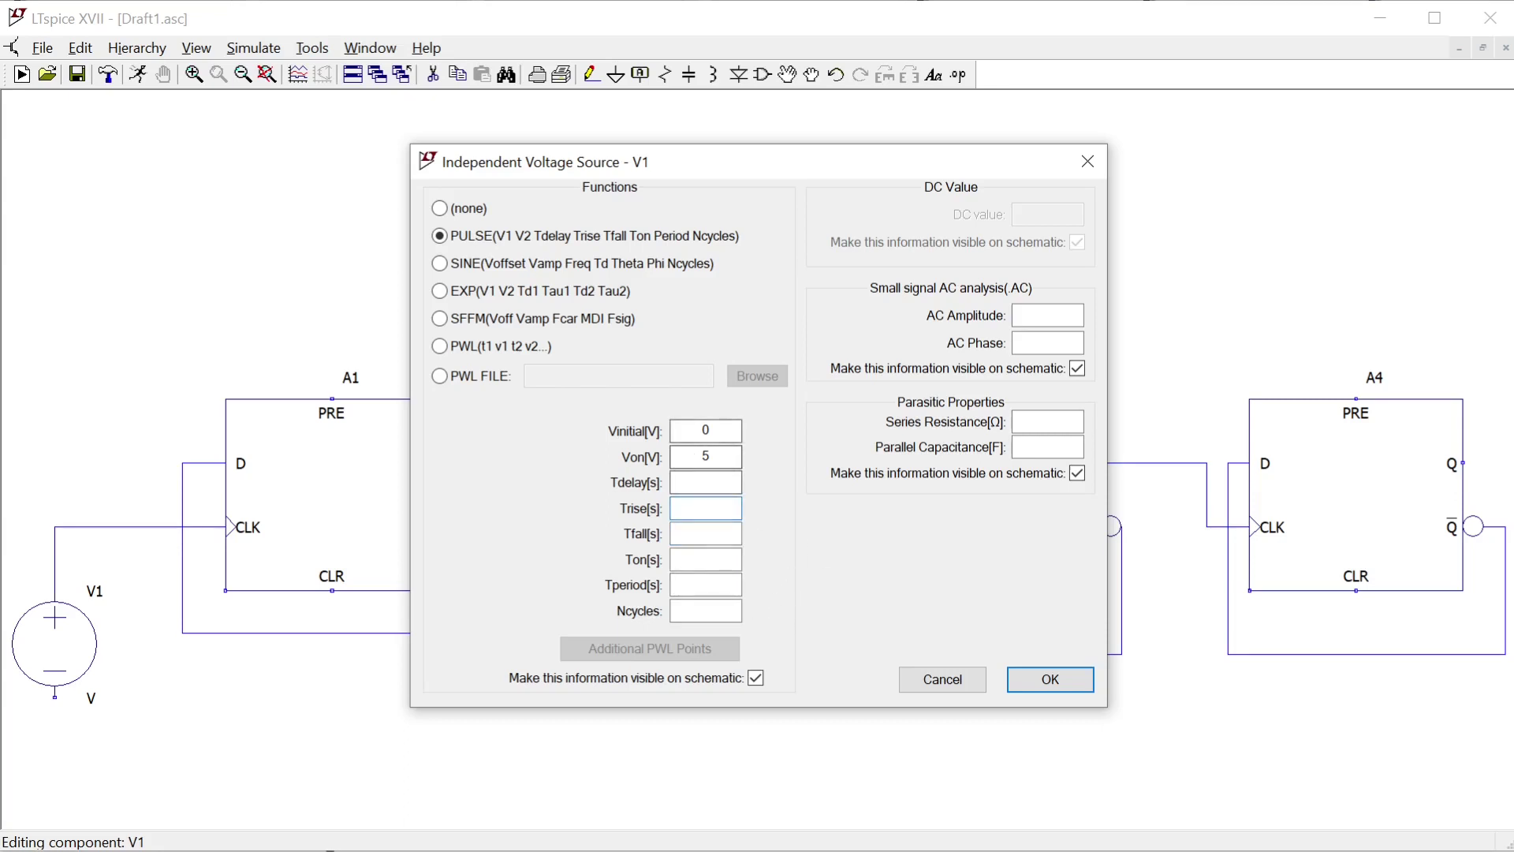
left_click(705, 430)
left_click(710, 508)
type("0")
key("Tab")
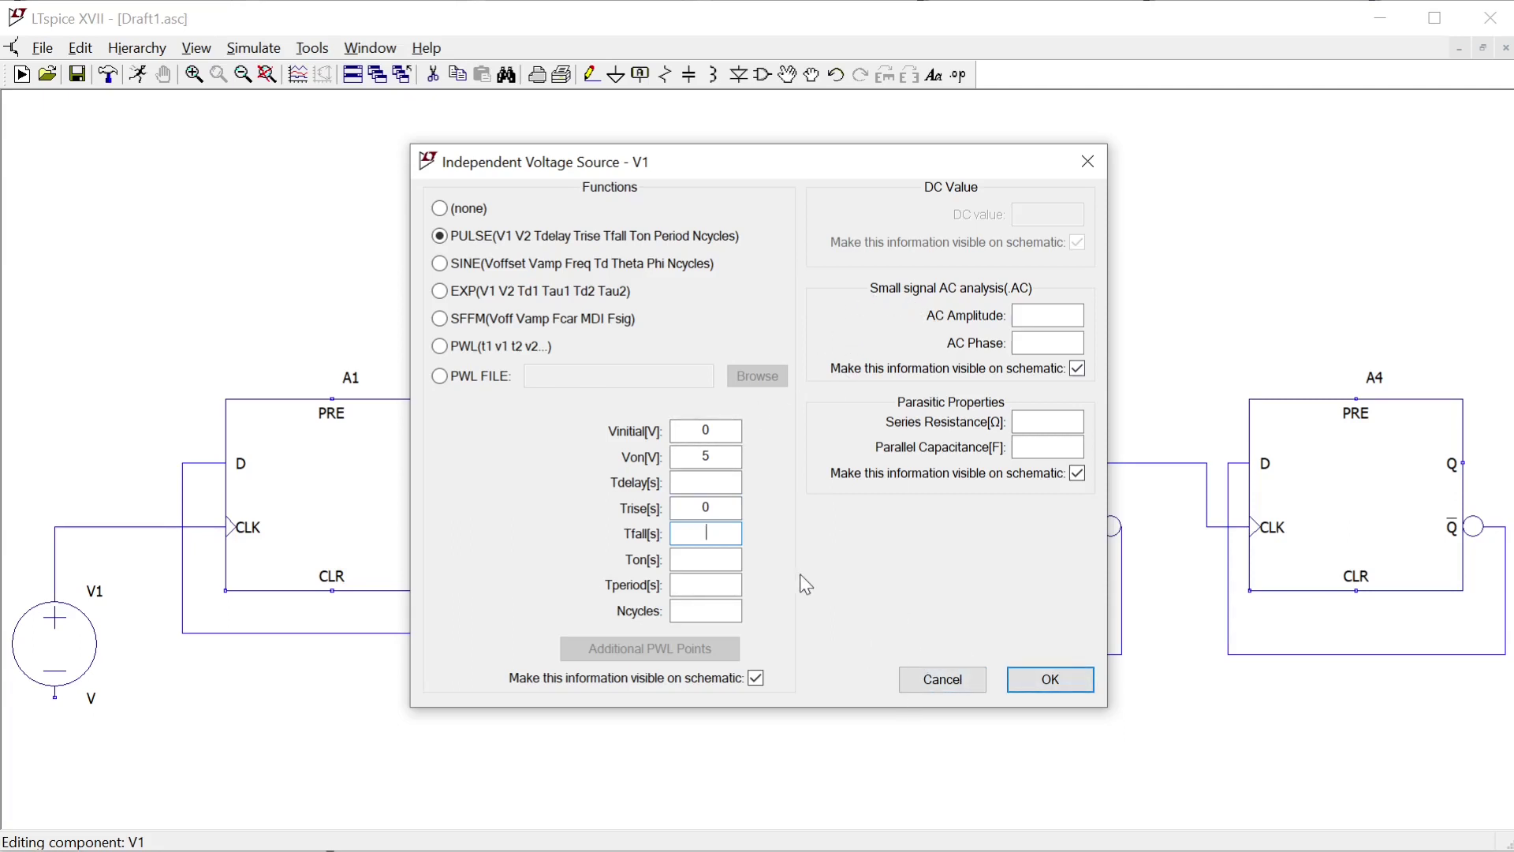
type("0")
Set both the rise time and the fall time of V1's pulse to 1p
key("shift+Tab")
key("Tab")
key("shift+Tab")
key("Tab")
key("shift+Tab")
type("1p")
key("Tab")
key("shift+Tab")
key("End")
key("shift+Home")
key("Tab")
type("1p")
Set the period of V1's pulse to 1 s
left_click(706, 558)
type("1")
key("shift+Tab")
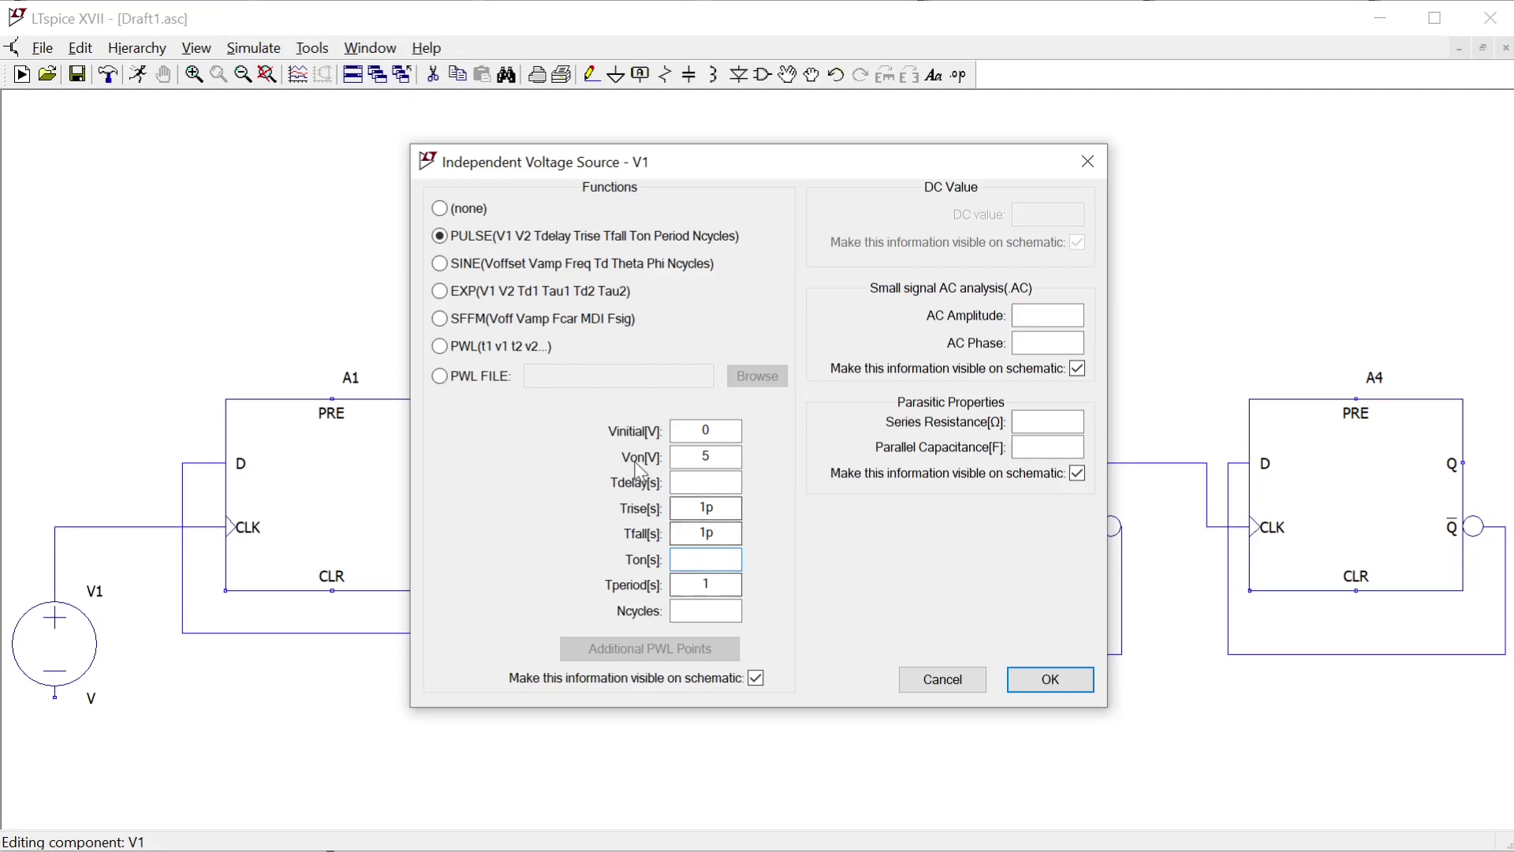
Re-enter the on voltage of V1's pulse as 5 V
double_click(706, 430)
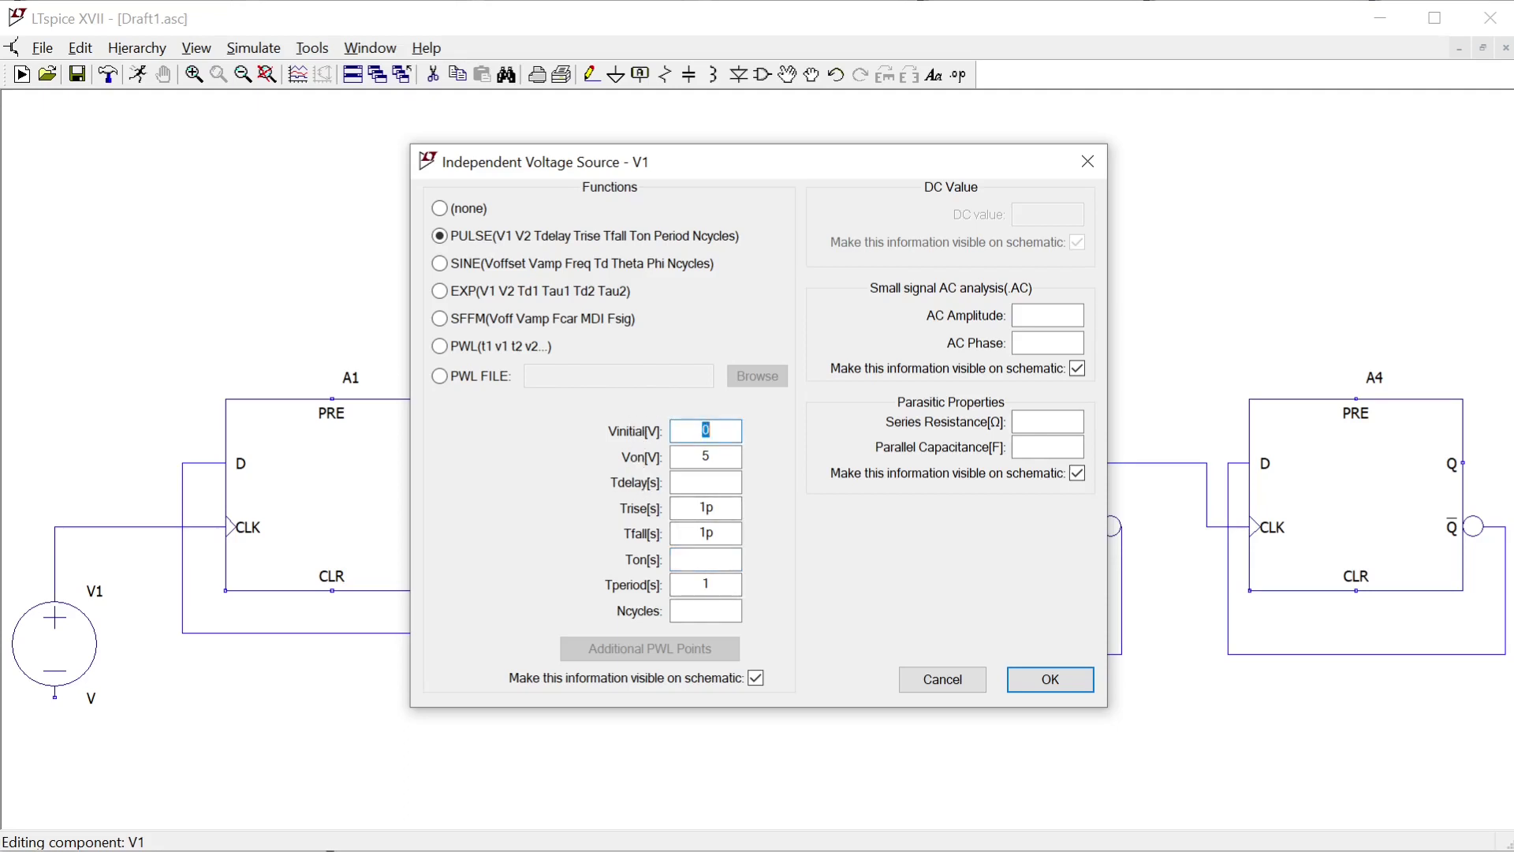
double_click(706, 456)
left_click(705, 456)
left_click_drag(712, 456, 700, 456)
type("5")
Set the on time of V1's pulse to 0.5 s and apply the source settings
key("Tab")
key("Tab")
key("Tab")
key("Tab")
key("Tab")
key("shift+Tab")
type("0.5")
key("Tab")
left_click(1053, 680)
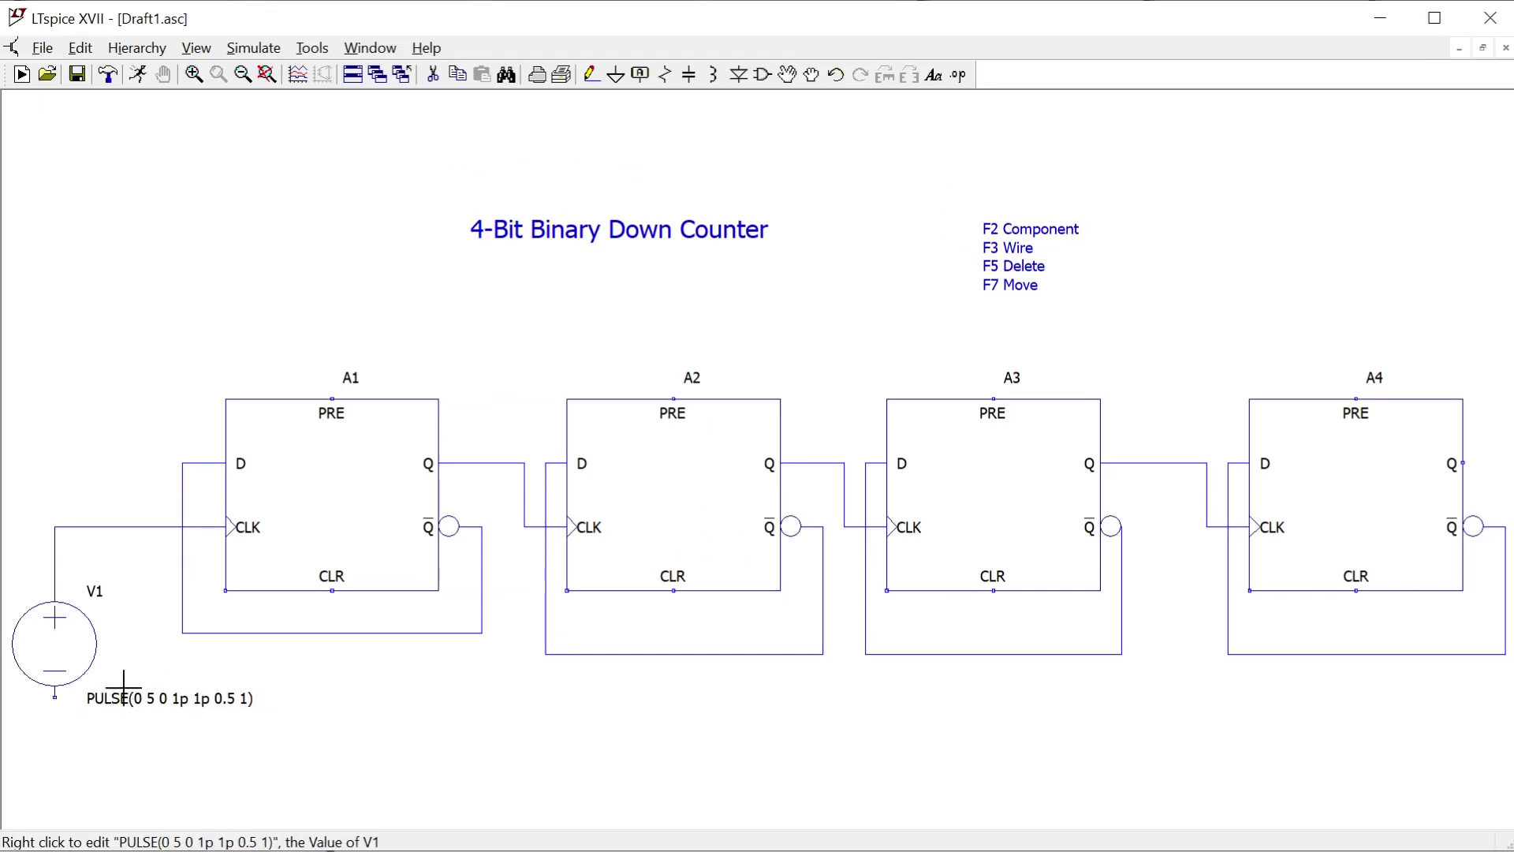
Review V1's pulse settings and consult the 4-bit binary-to-decimal table in the image 4 bit aggregates.JPG
right_click(54, 629)
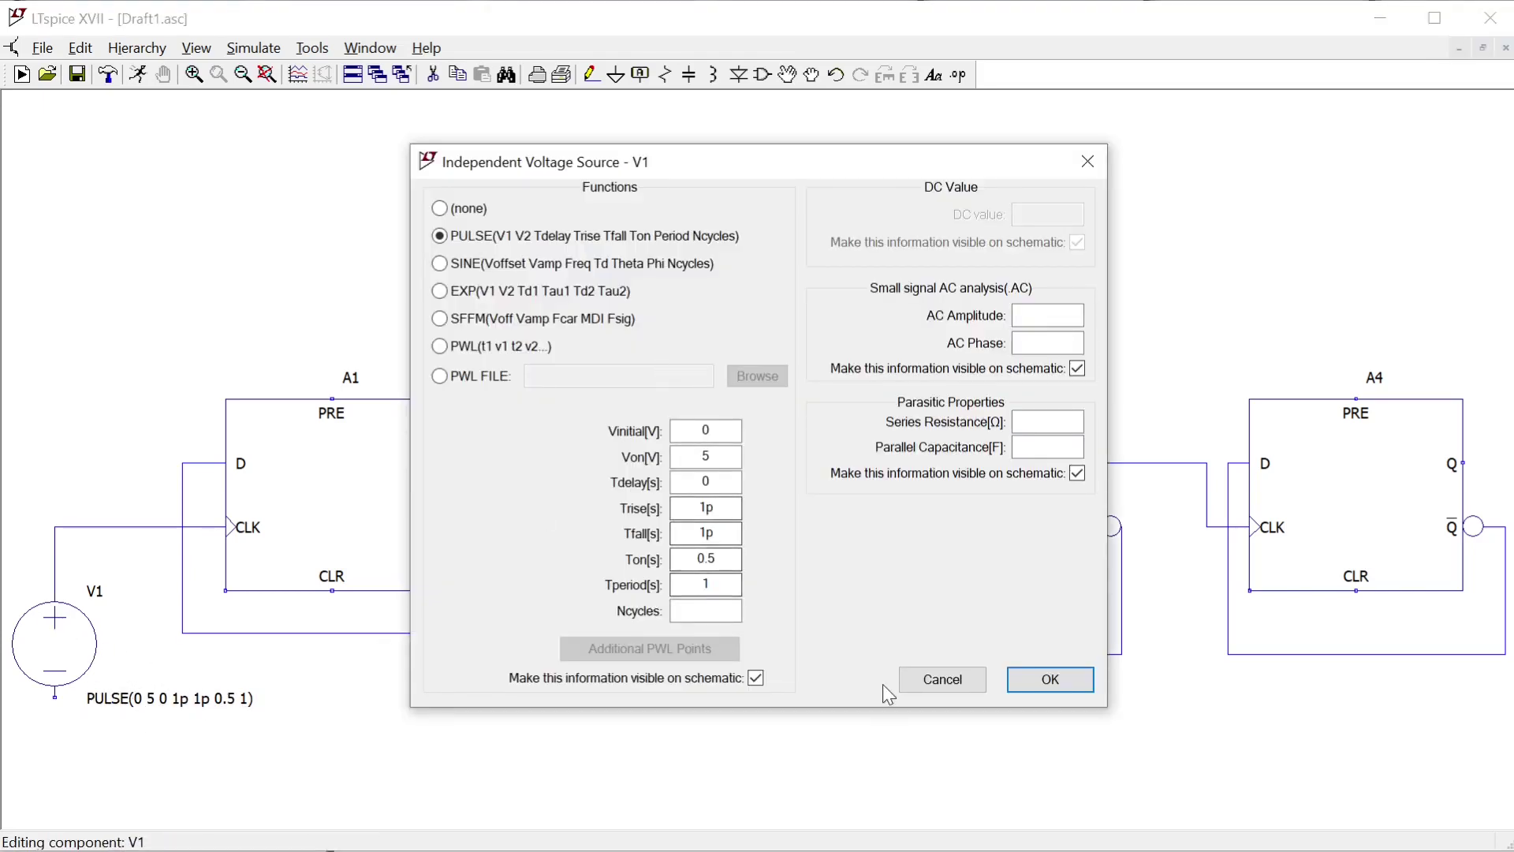
left_click(925, 688)
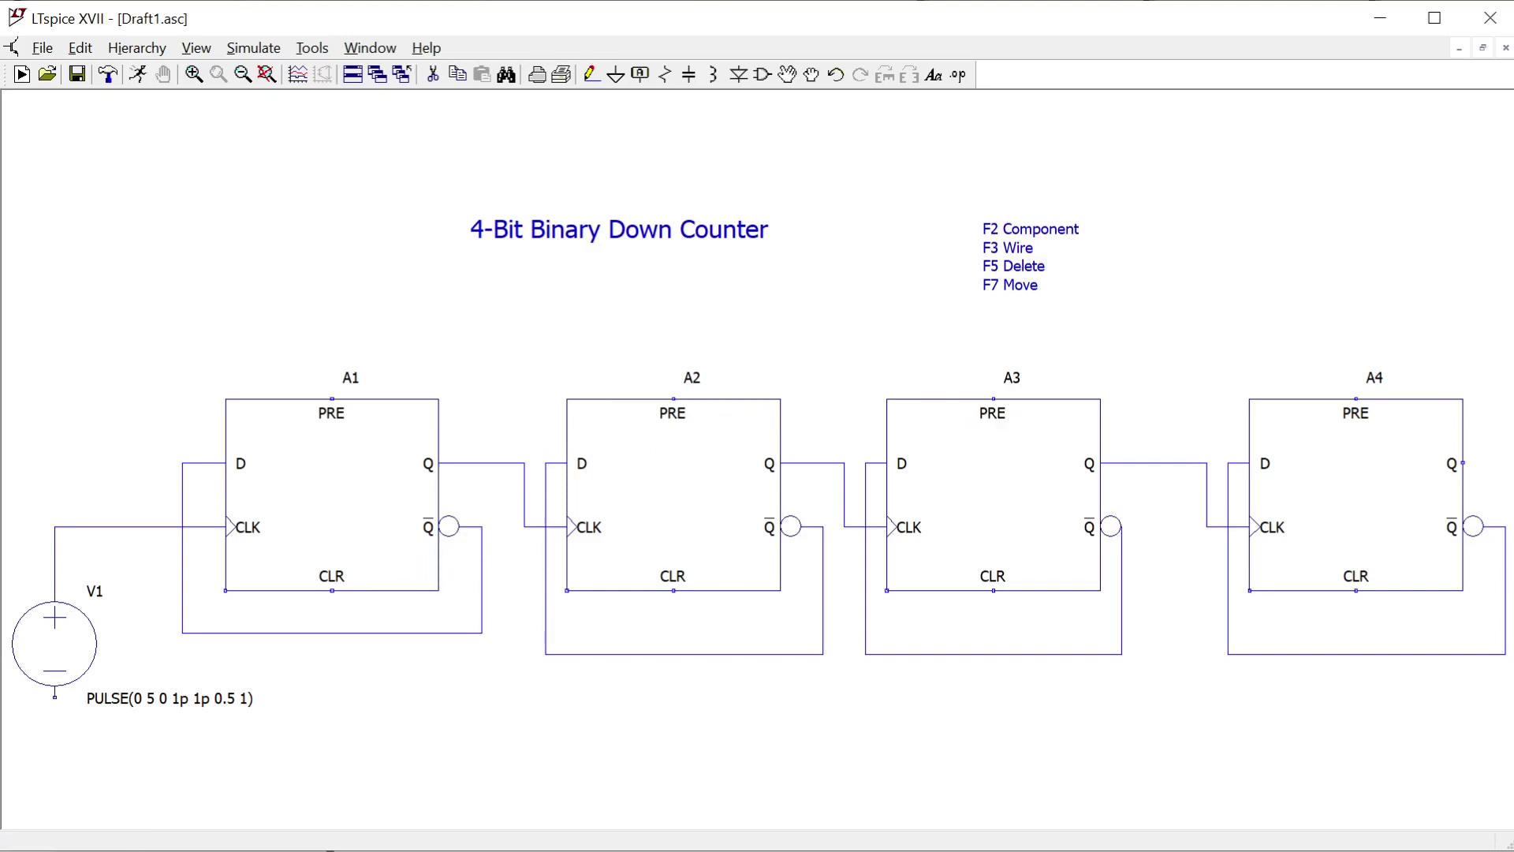
key("alt+Tab")
left_click_drag(835, 139, 811, 122)
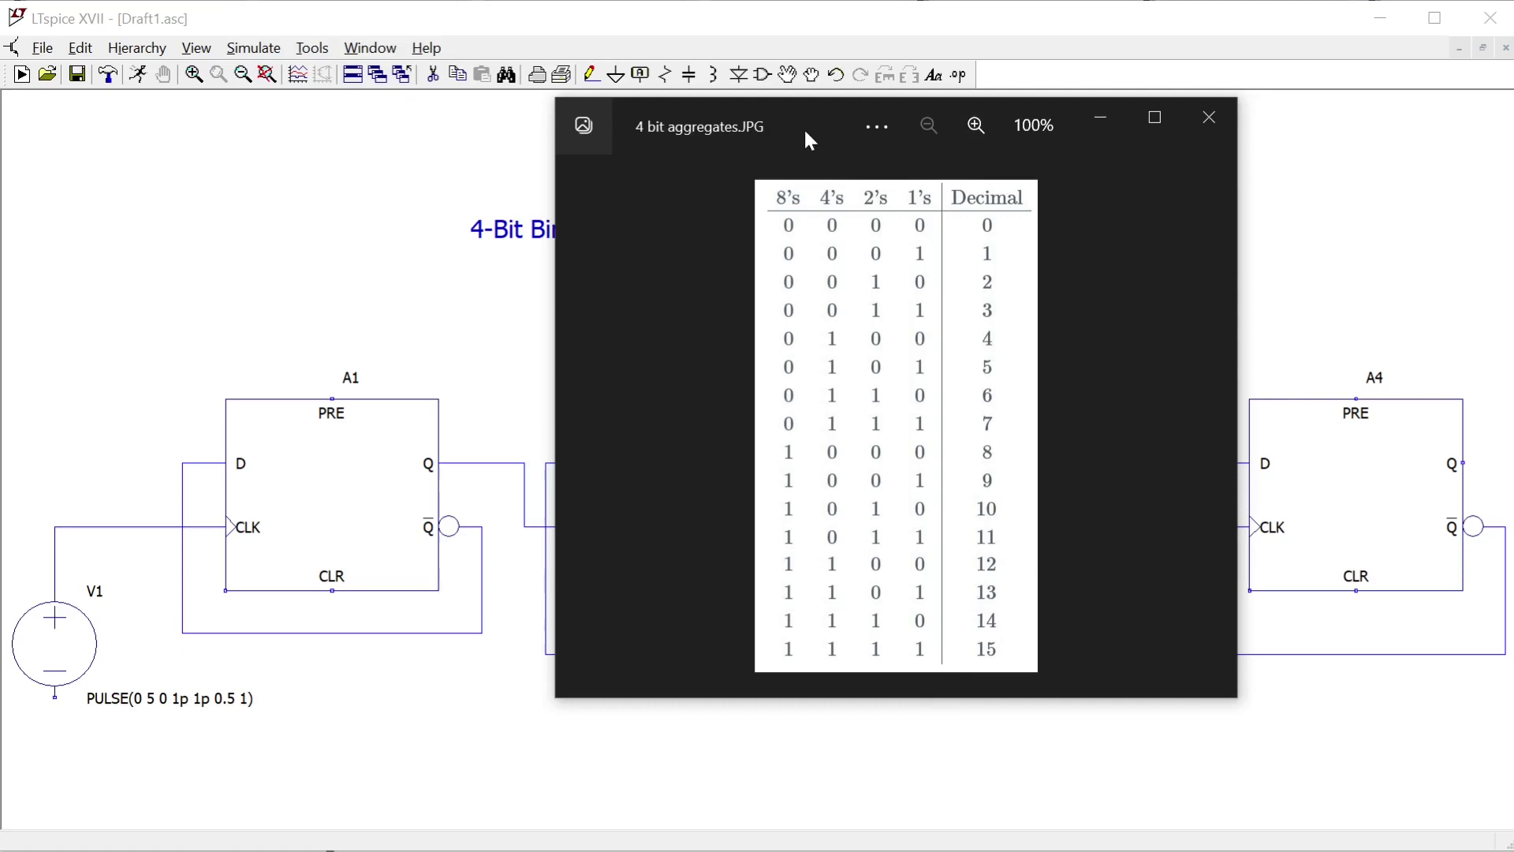
key("alt+F4")
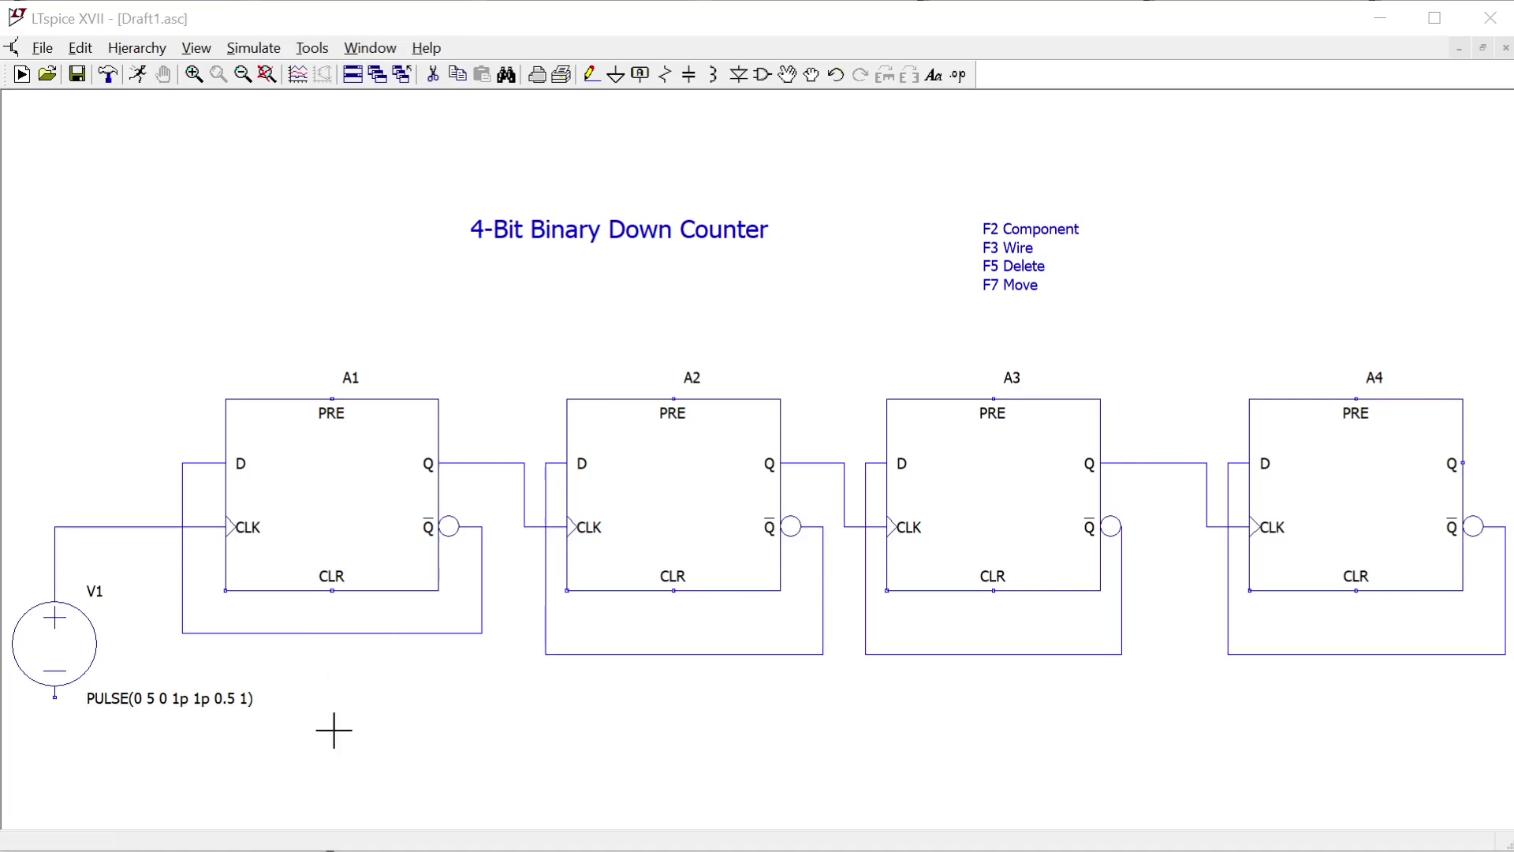
key("t")
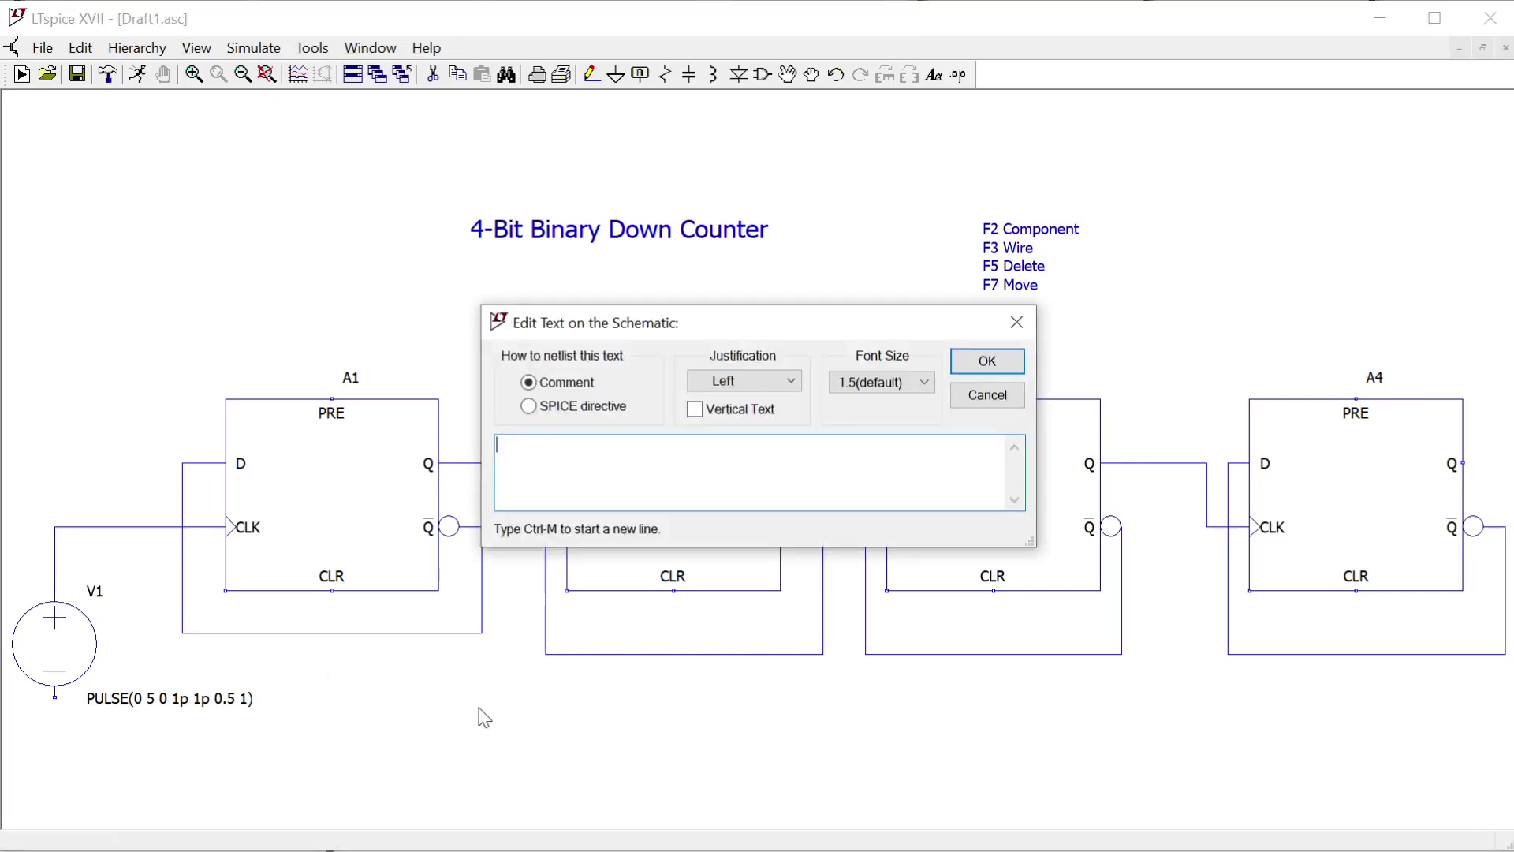
left_click_drag(615, 326, 612, 502)
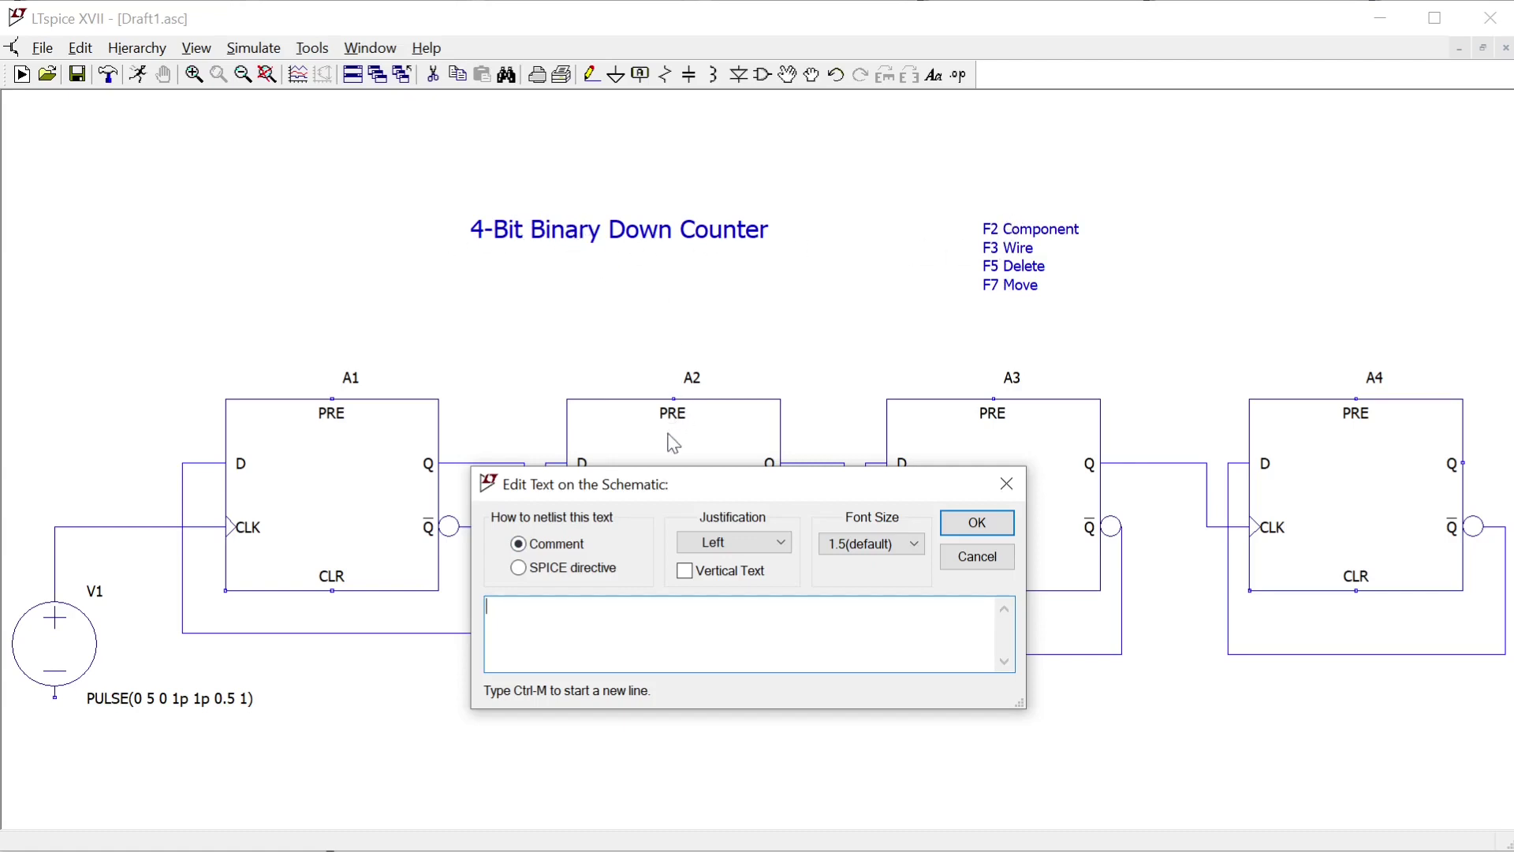
left_click(556, 549)
key("Escape")
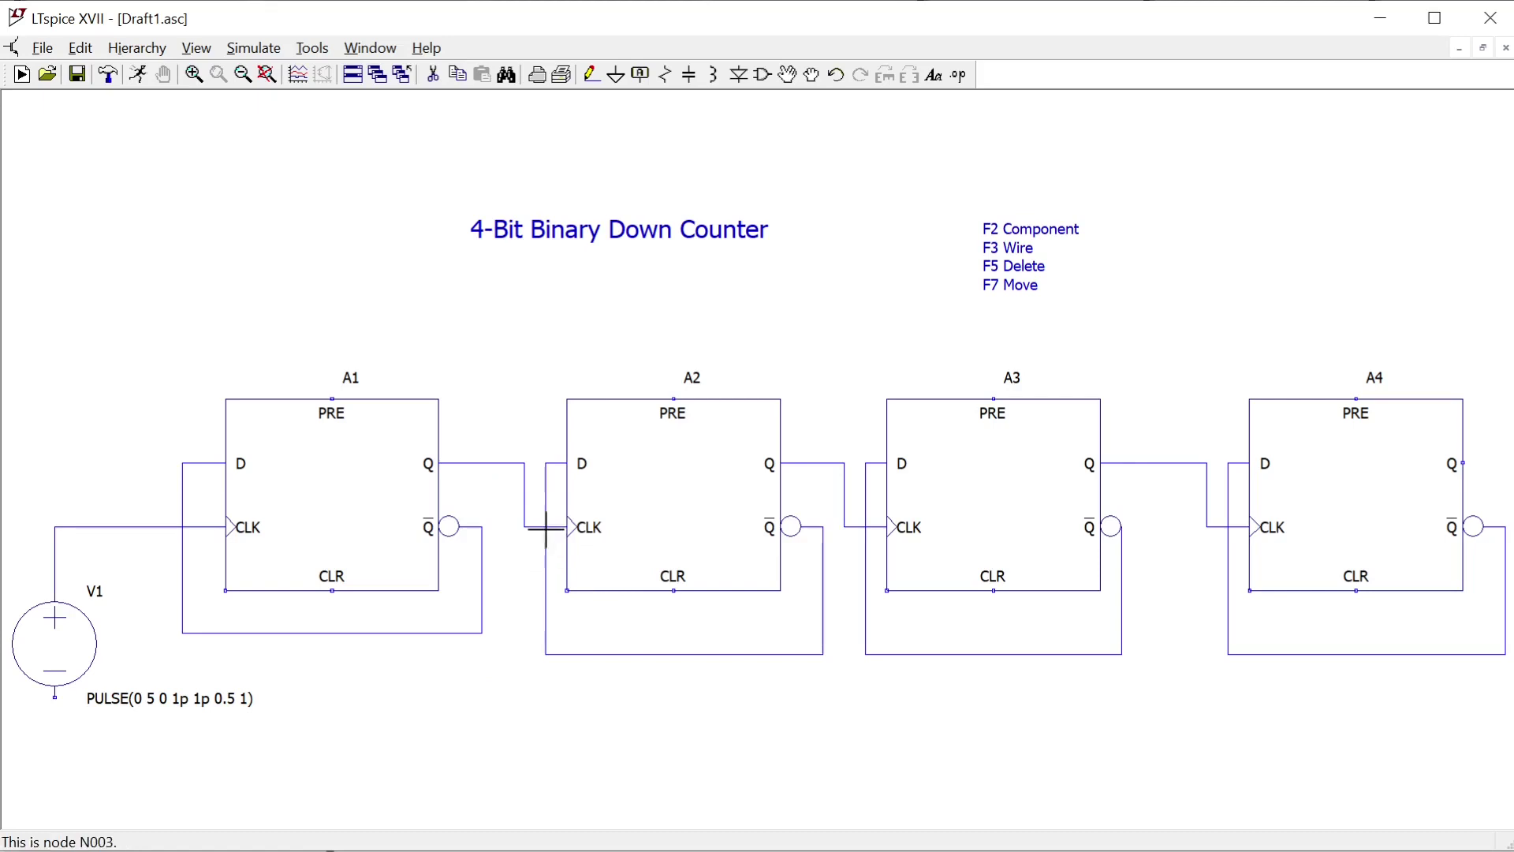
Create a transient analysis SPICE directive with a stop time of 16 and place it below V1's pulse value
key("t")
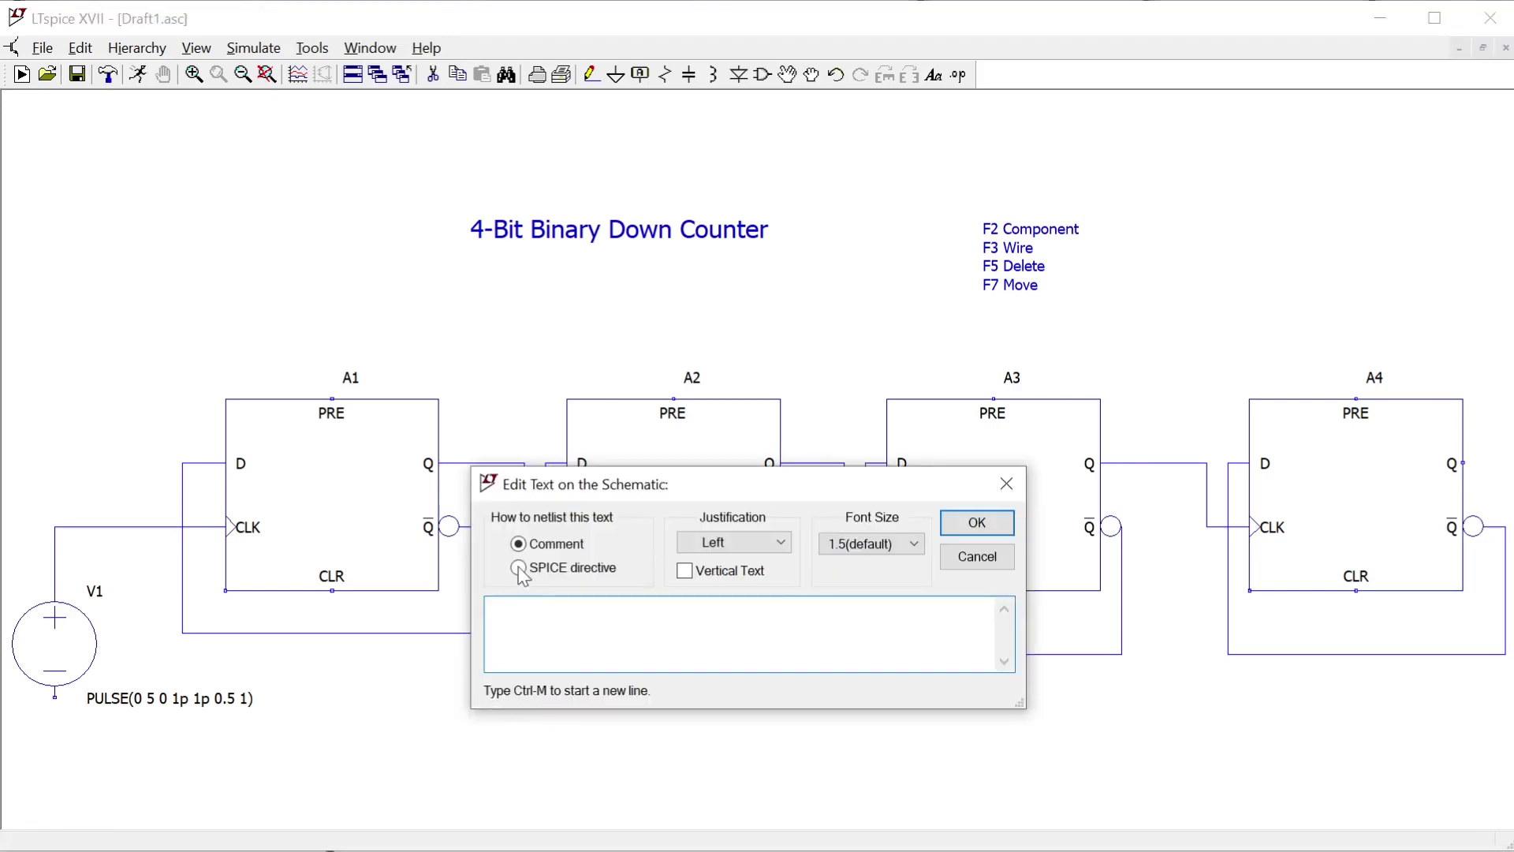
left_click(519, 572)
key("ctrl+a")
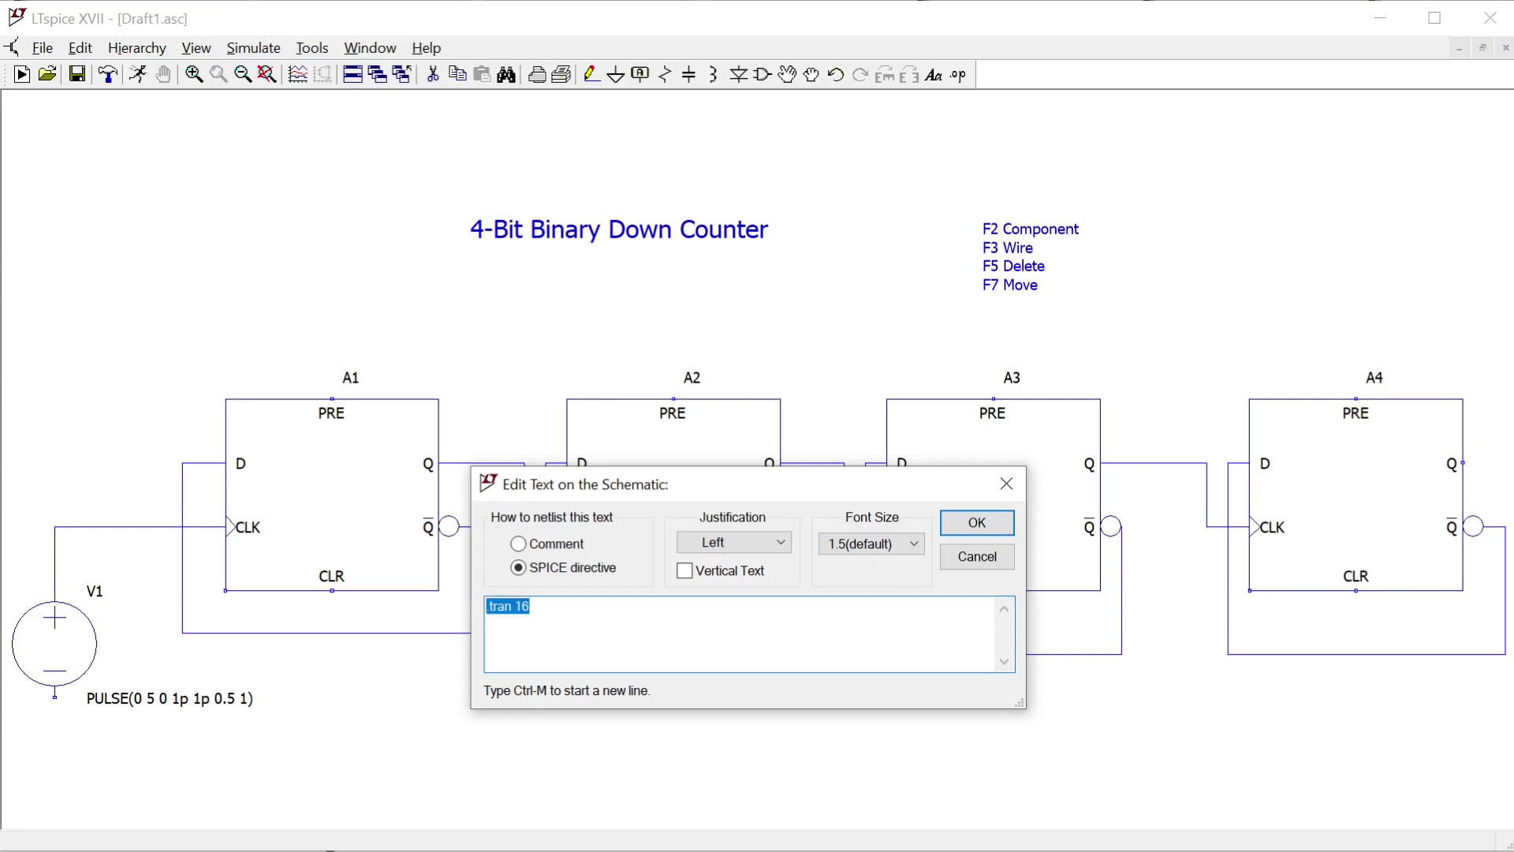
key("BackSpace")
right_click(576, 623)
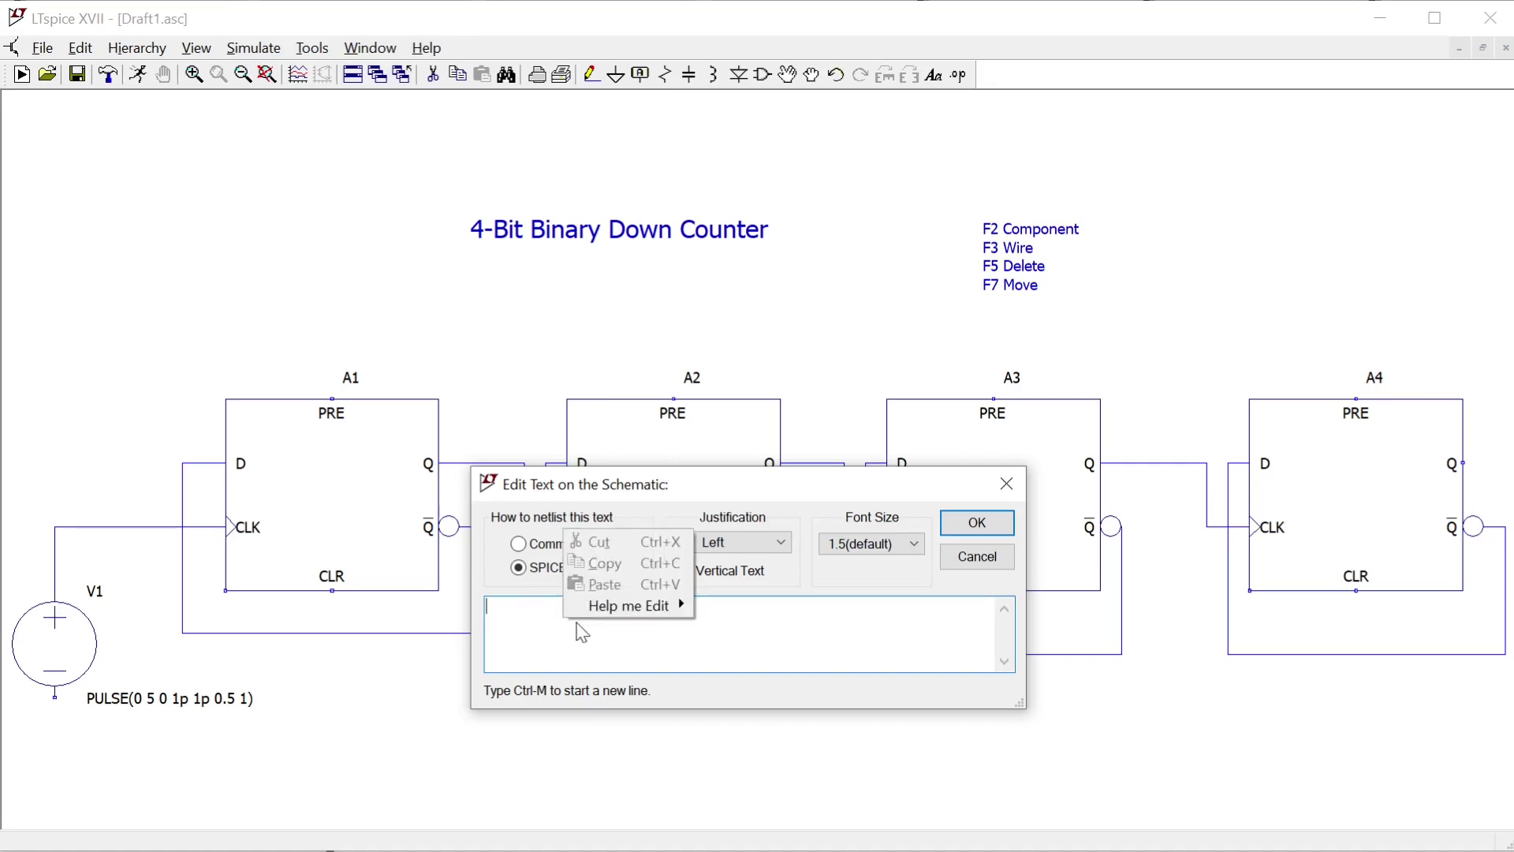
mouse_move(620, 616)
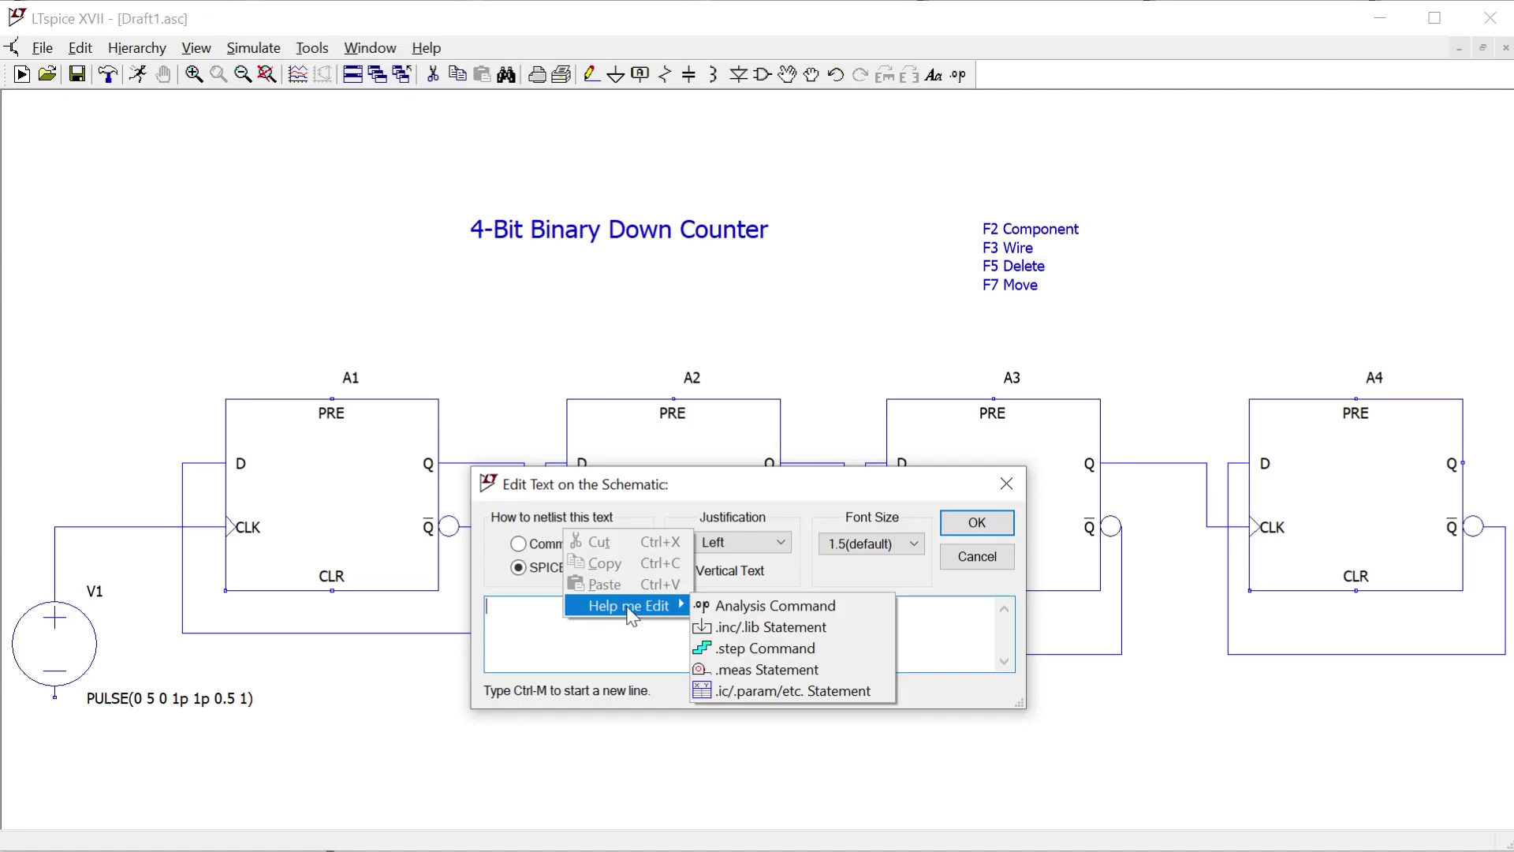
left_click(762, 608)
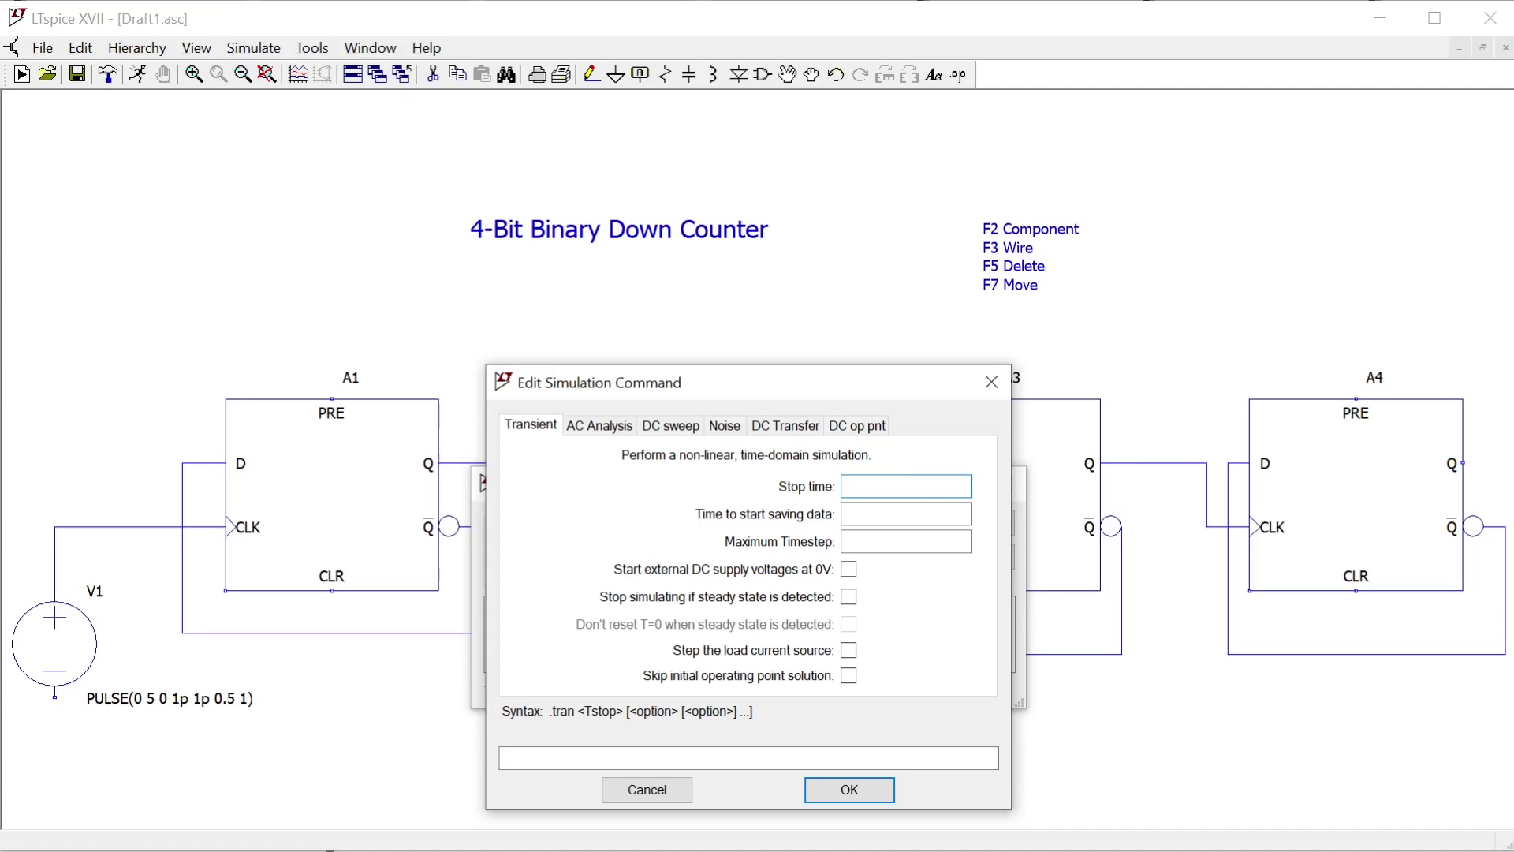
type("16")
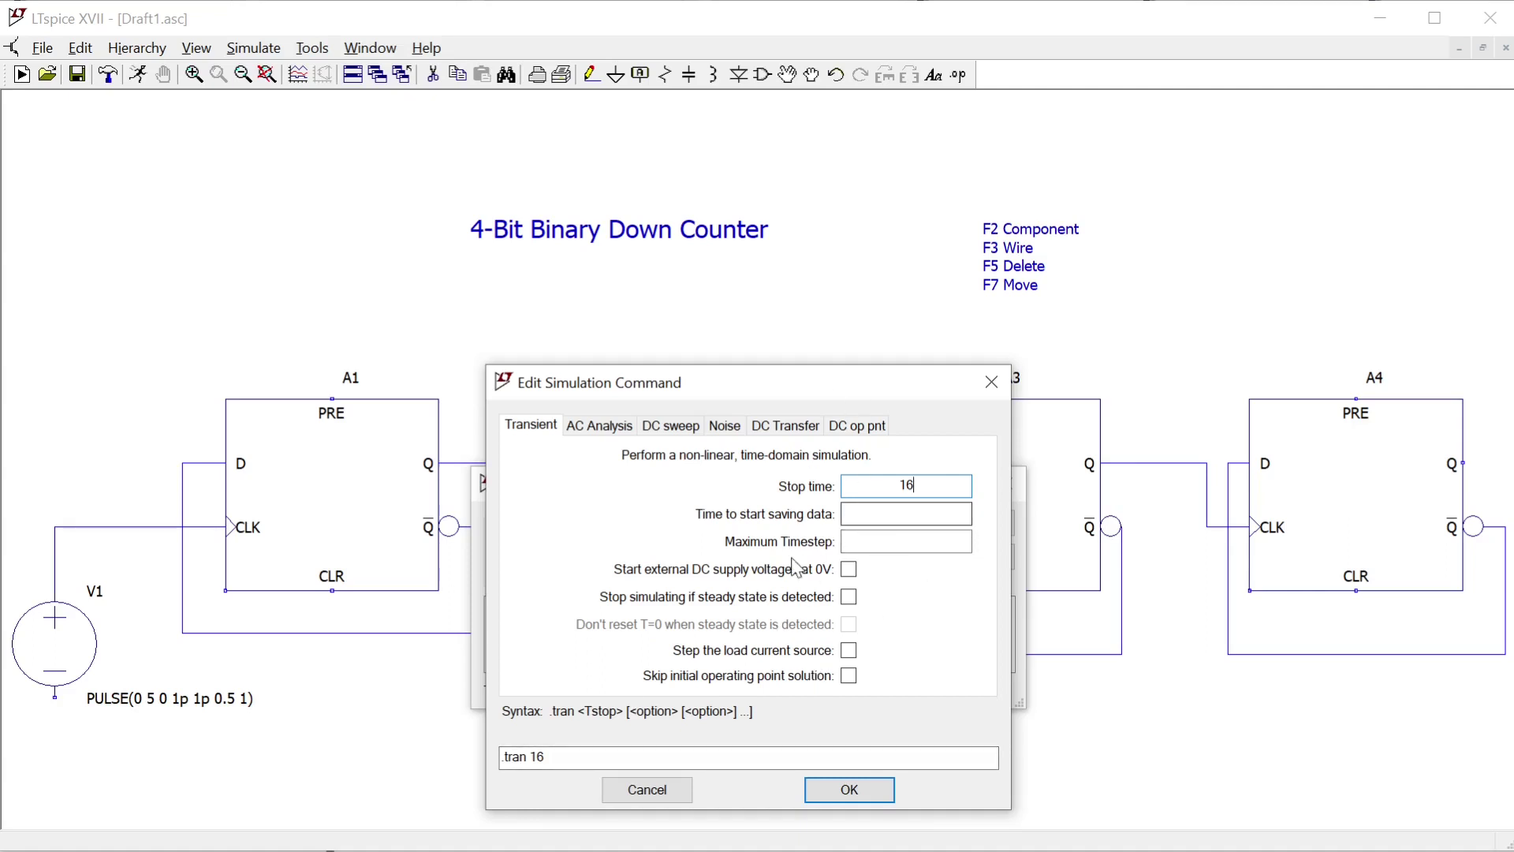
left_click(840, 790)
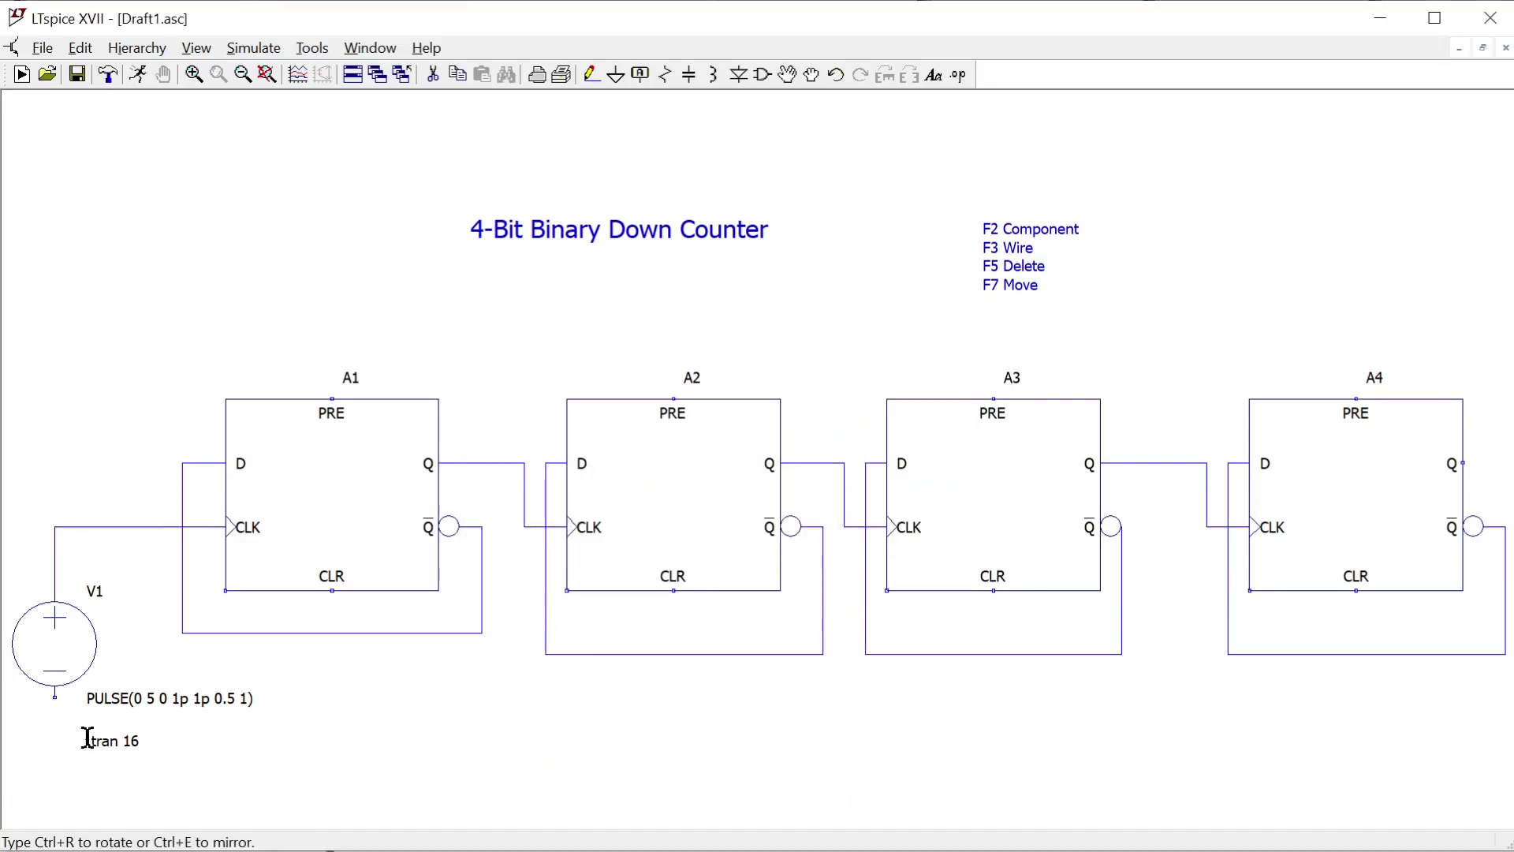
left_click(90, 744)
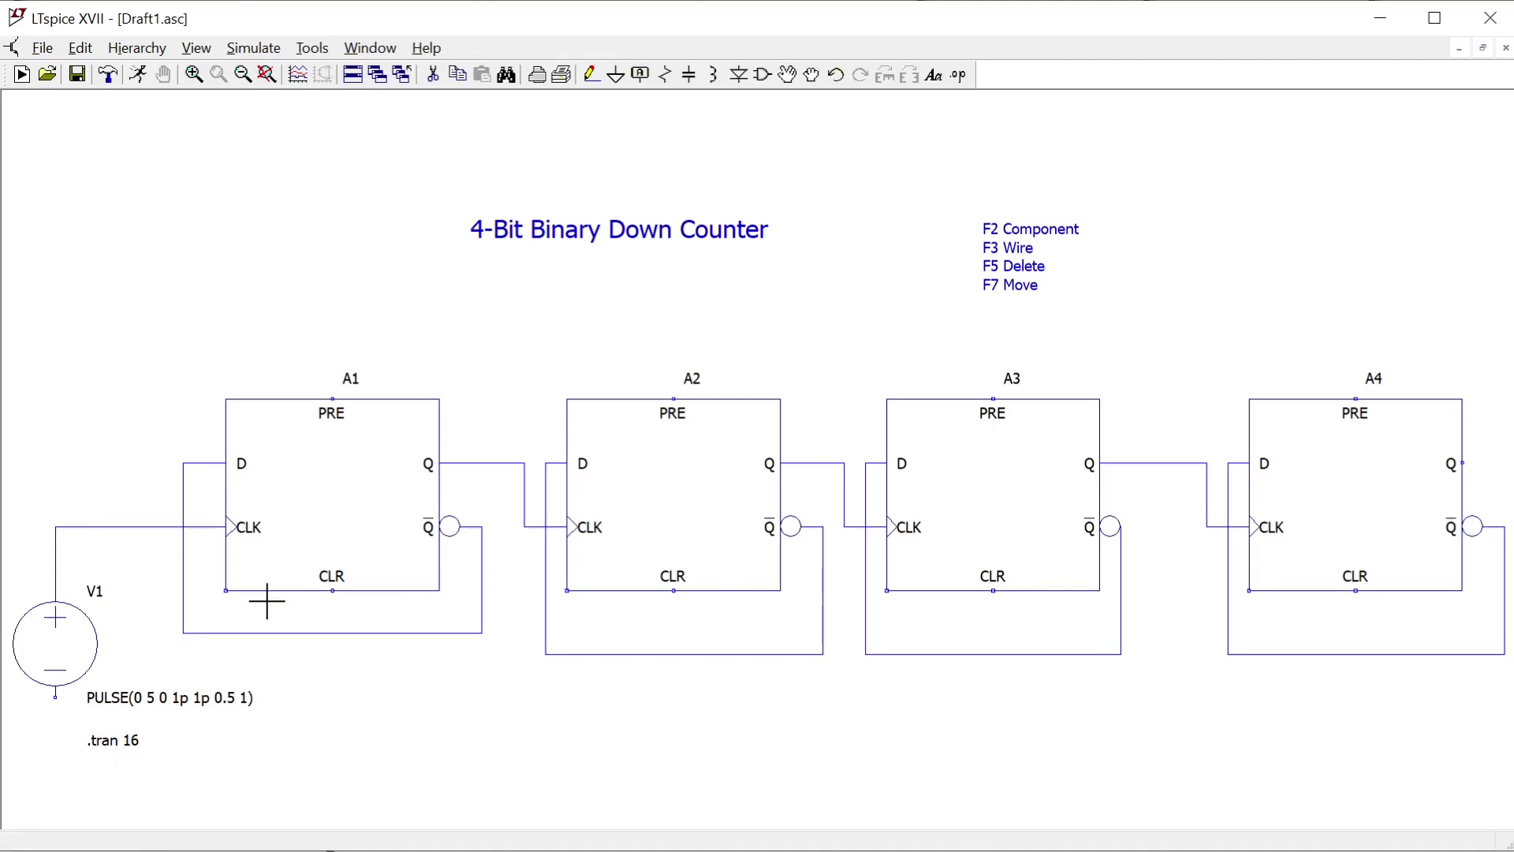
Connect a ground to V1's negative terminal and run the transient simulation
key("g")
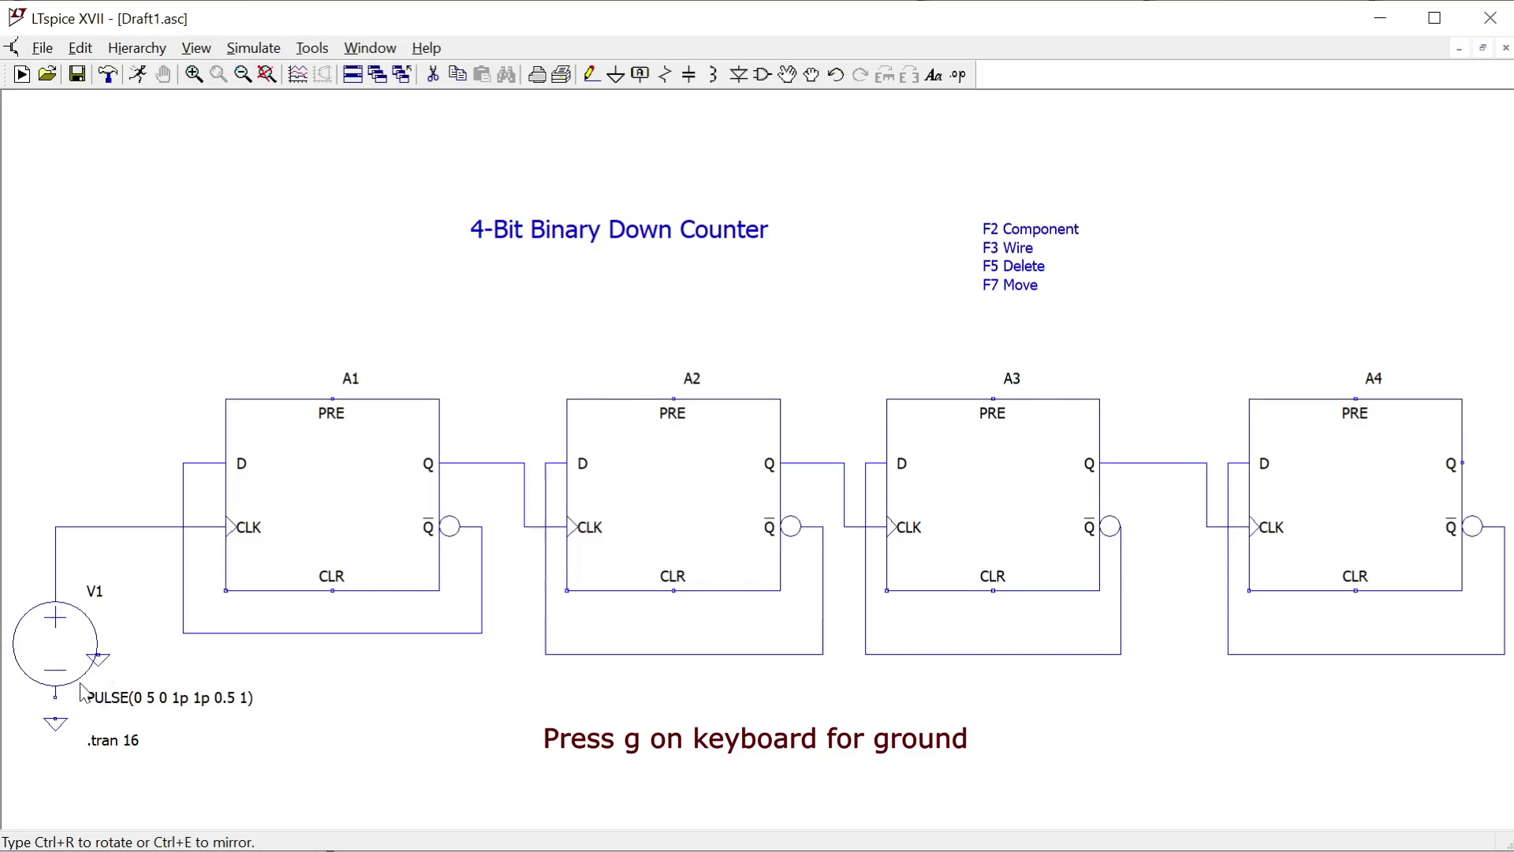
key("F2")
left_click(631, 654)
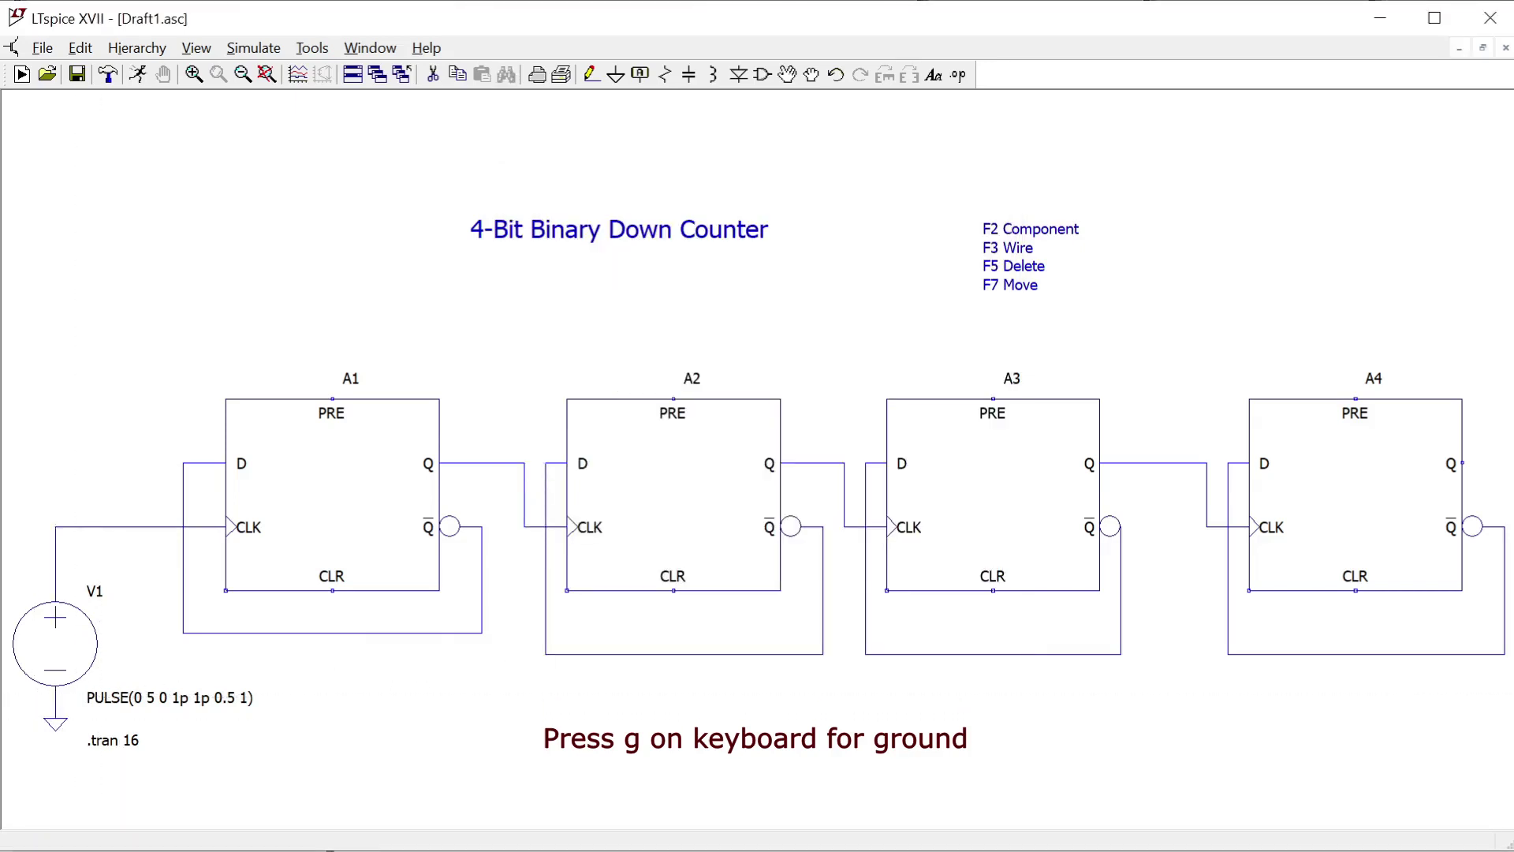
left_click(56, 718)
right_click(337, 750)
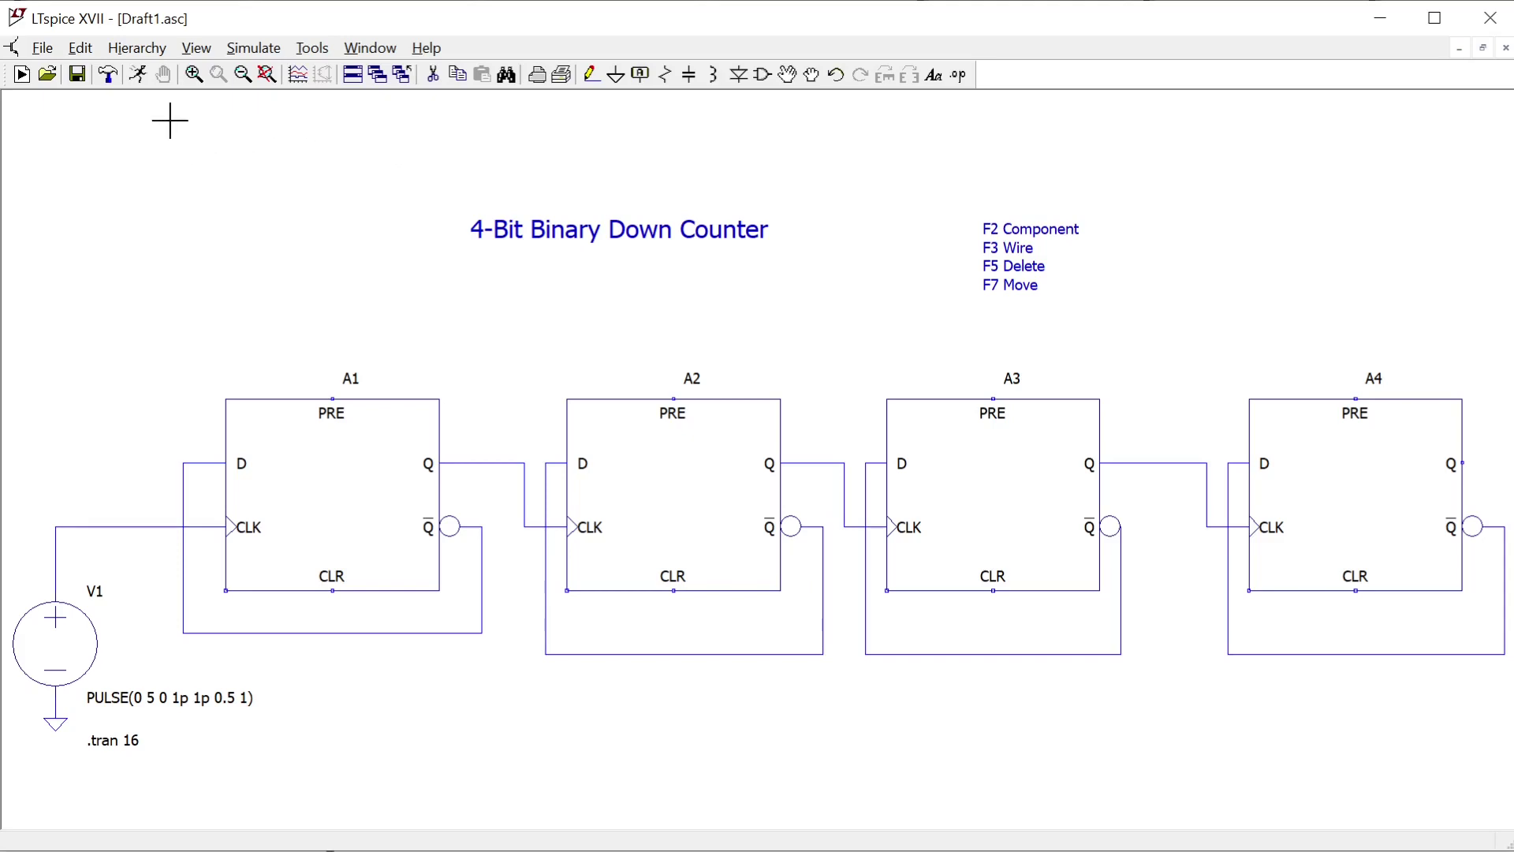
left_click(139, 75)
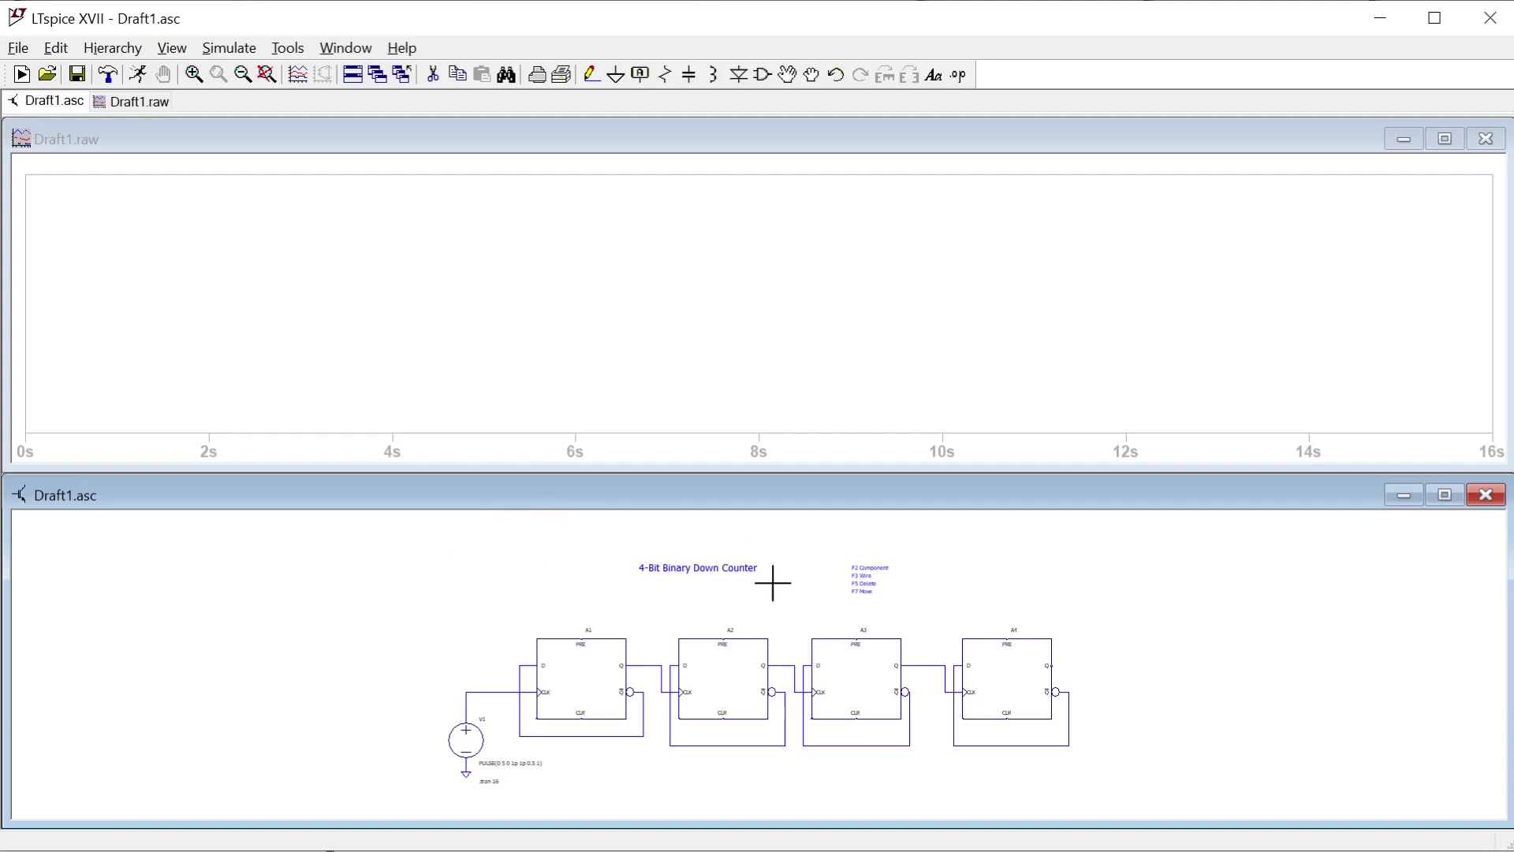
Move the counter title down close above A1 and A2, and the shortcut notes inside A4
key("F7")
left_click(722, 569)
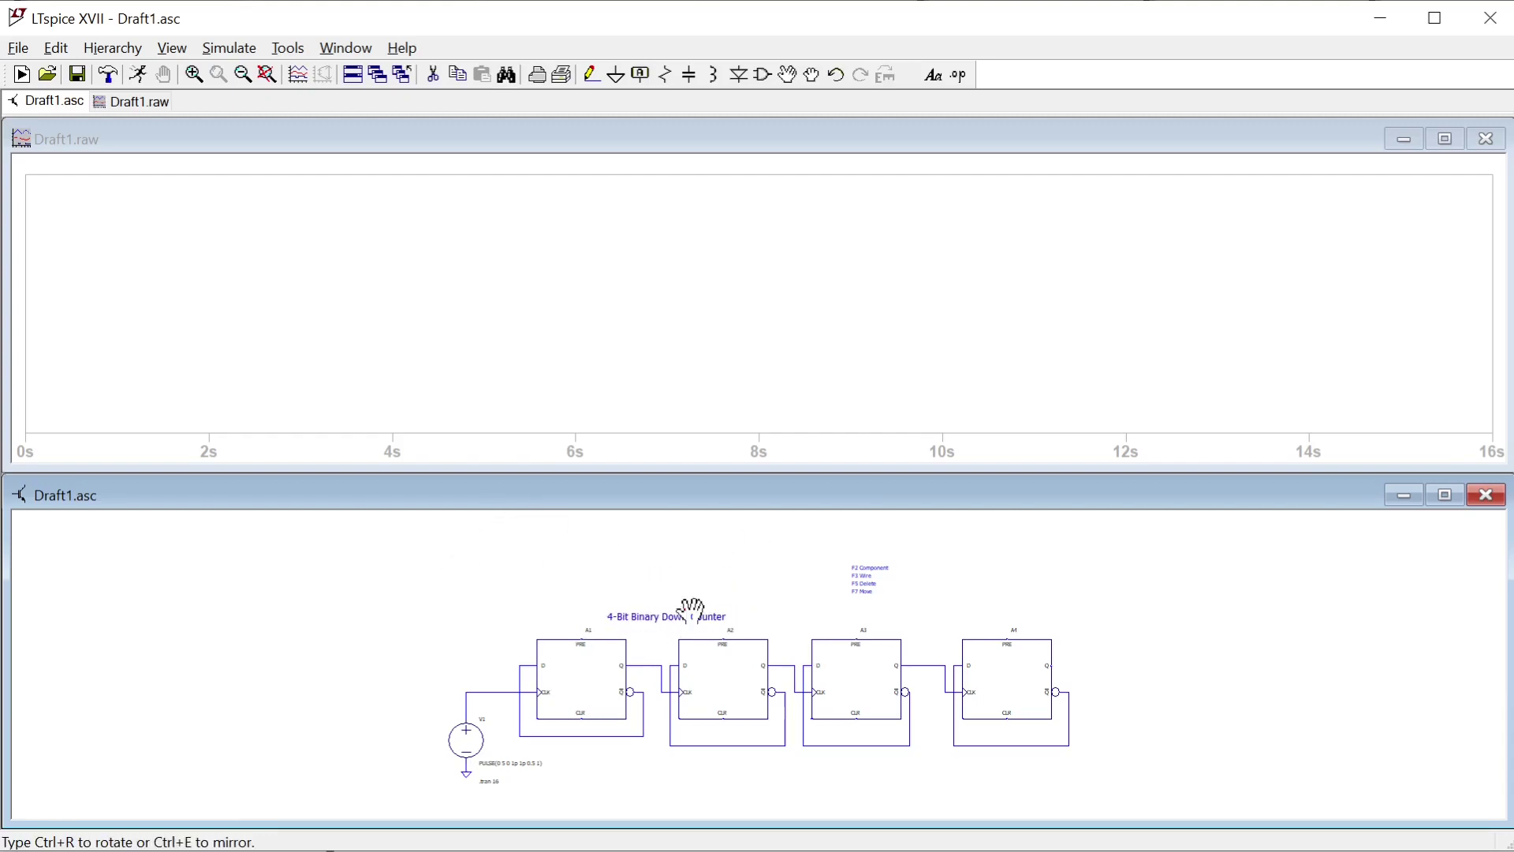
left_click(870, 580)
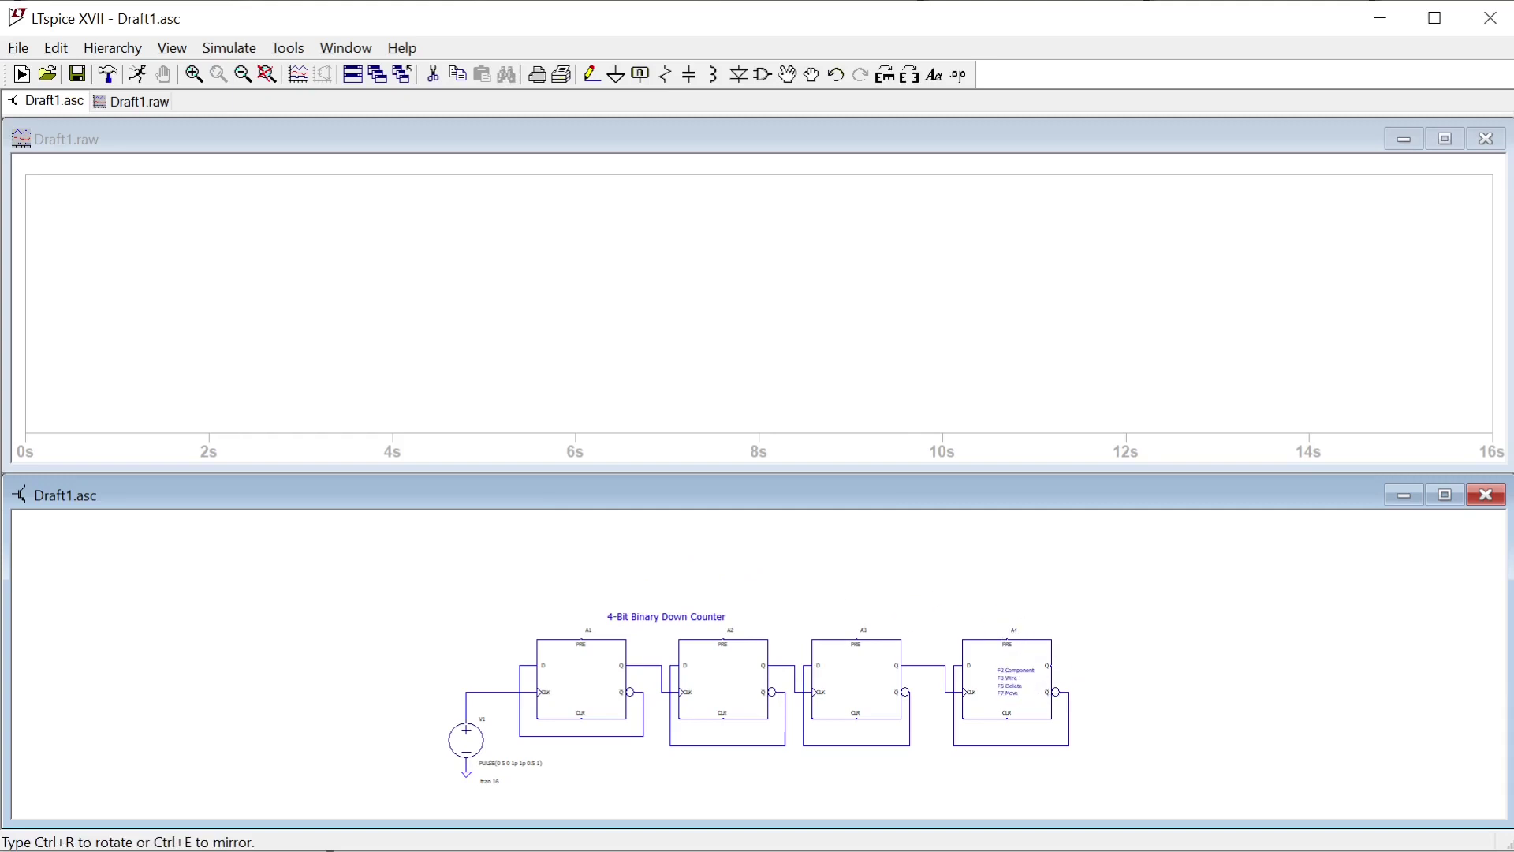
left_click(1055, 677)
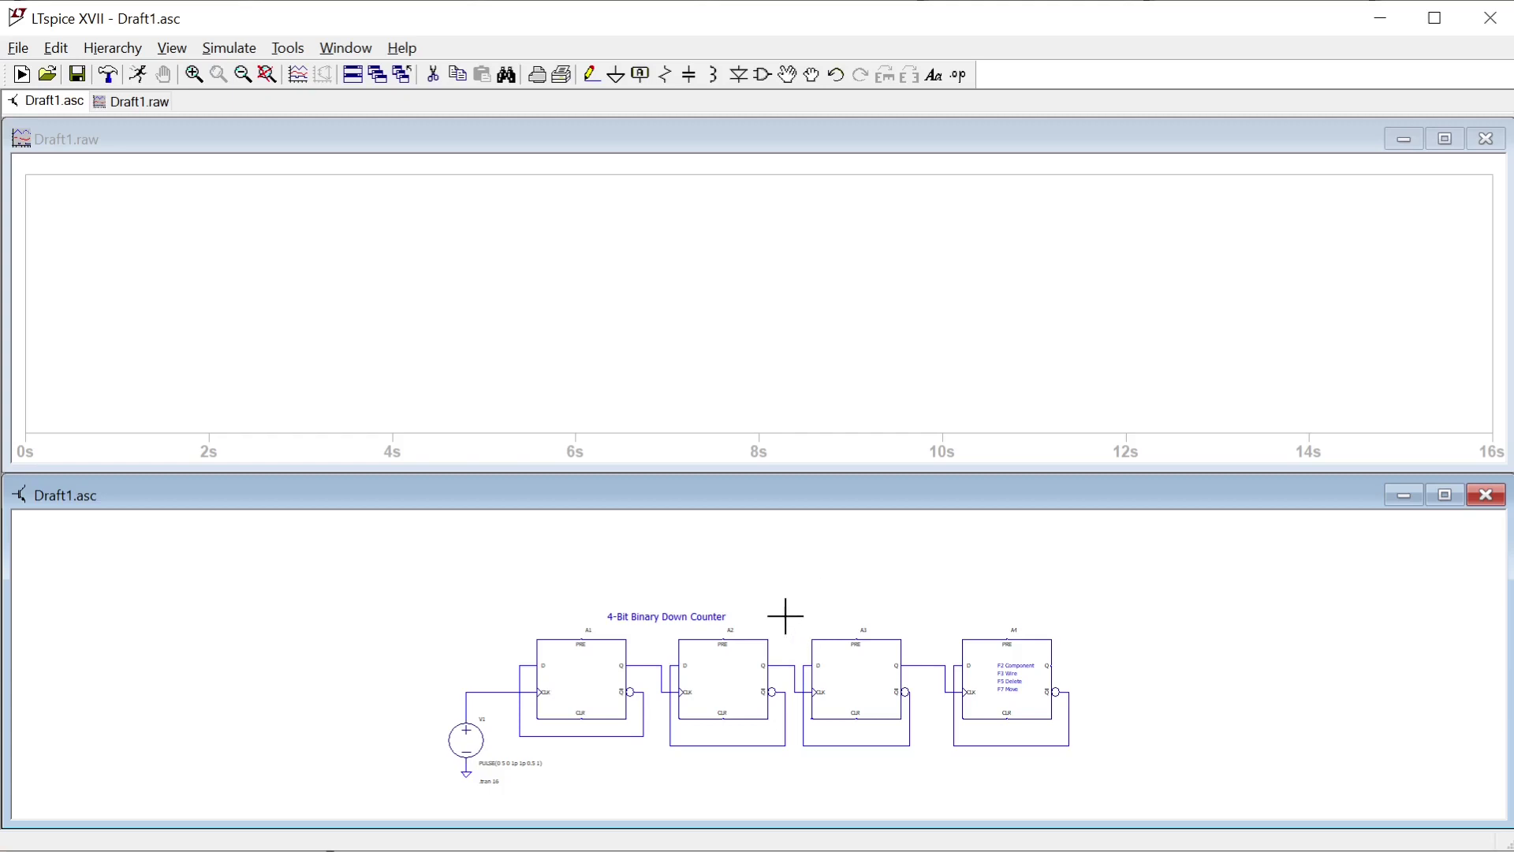
scroll(793, 626, "up", 2)
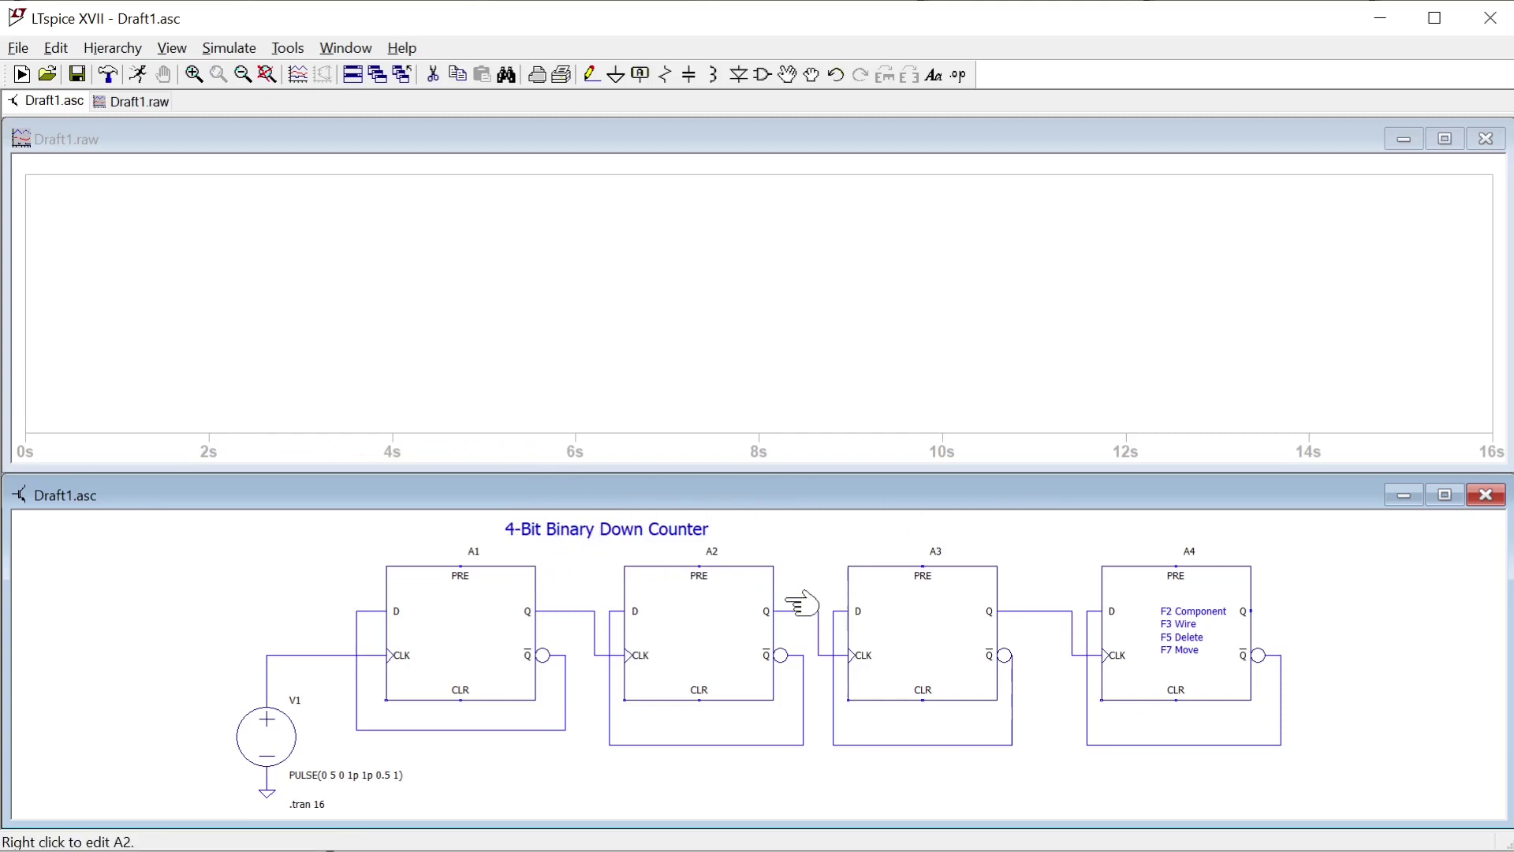
Draw a short horizontal wire outward from A4's Q output
left_click(615, 142)
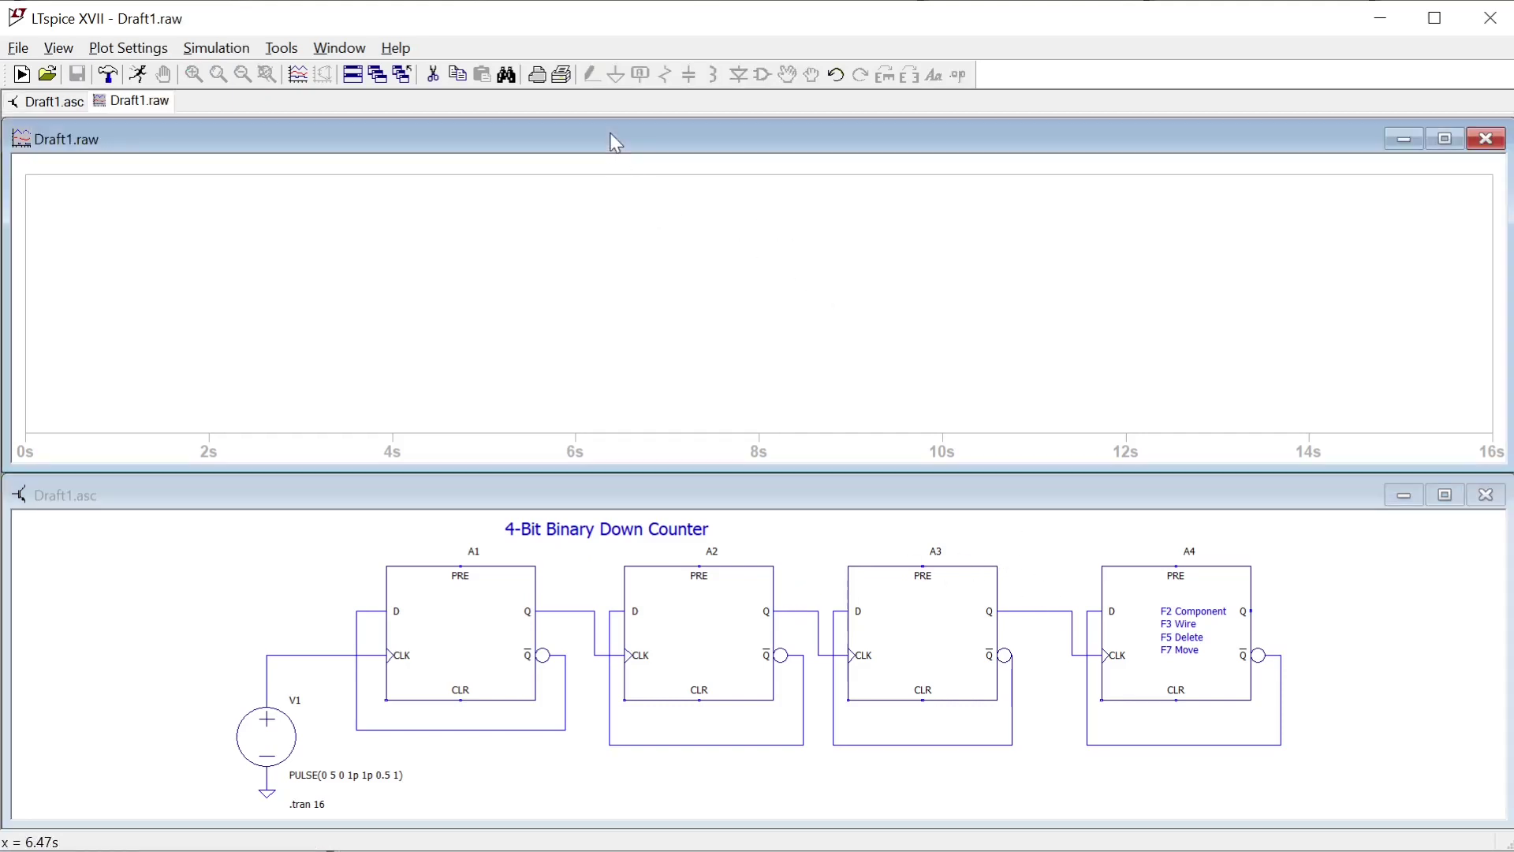
left_click(665, 494)
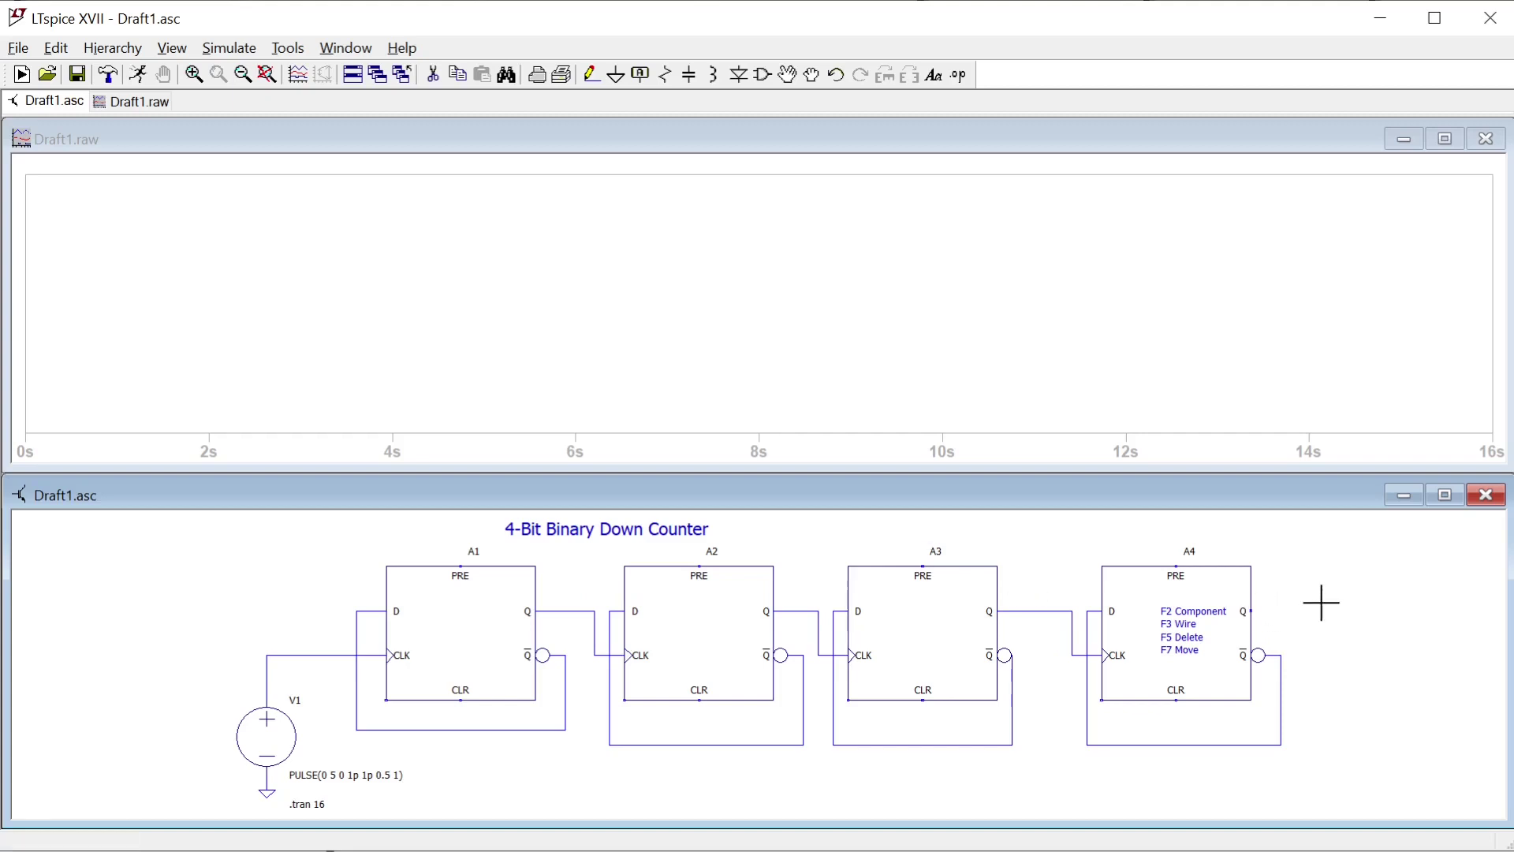
key("F3")
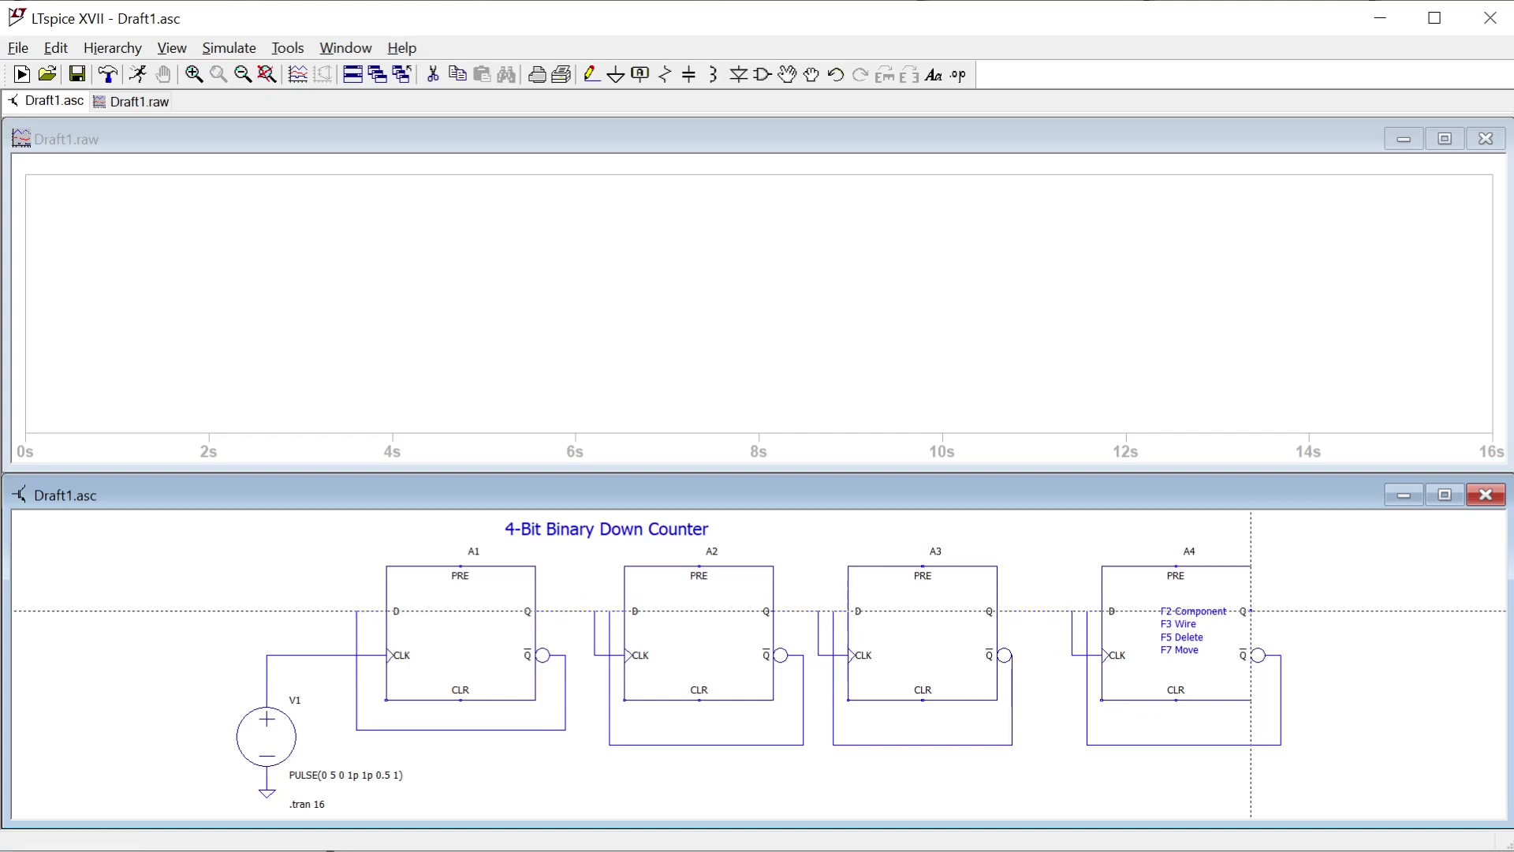
left_click(1252, 610)
left_click(1340, 611)
key("Escape")
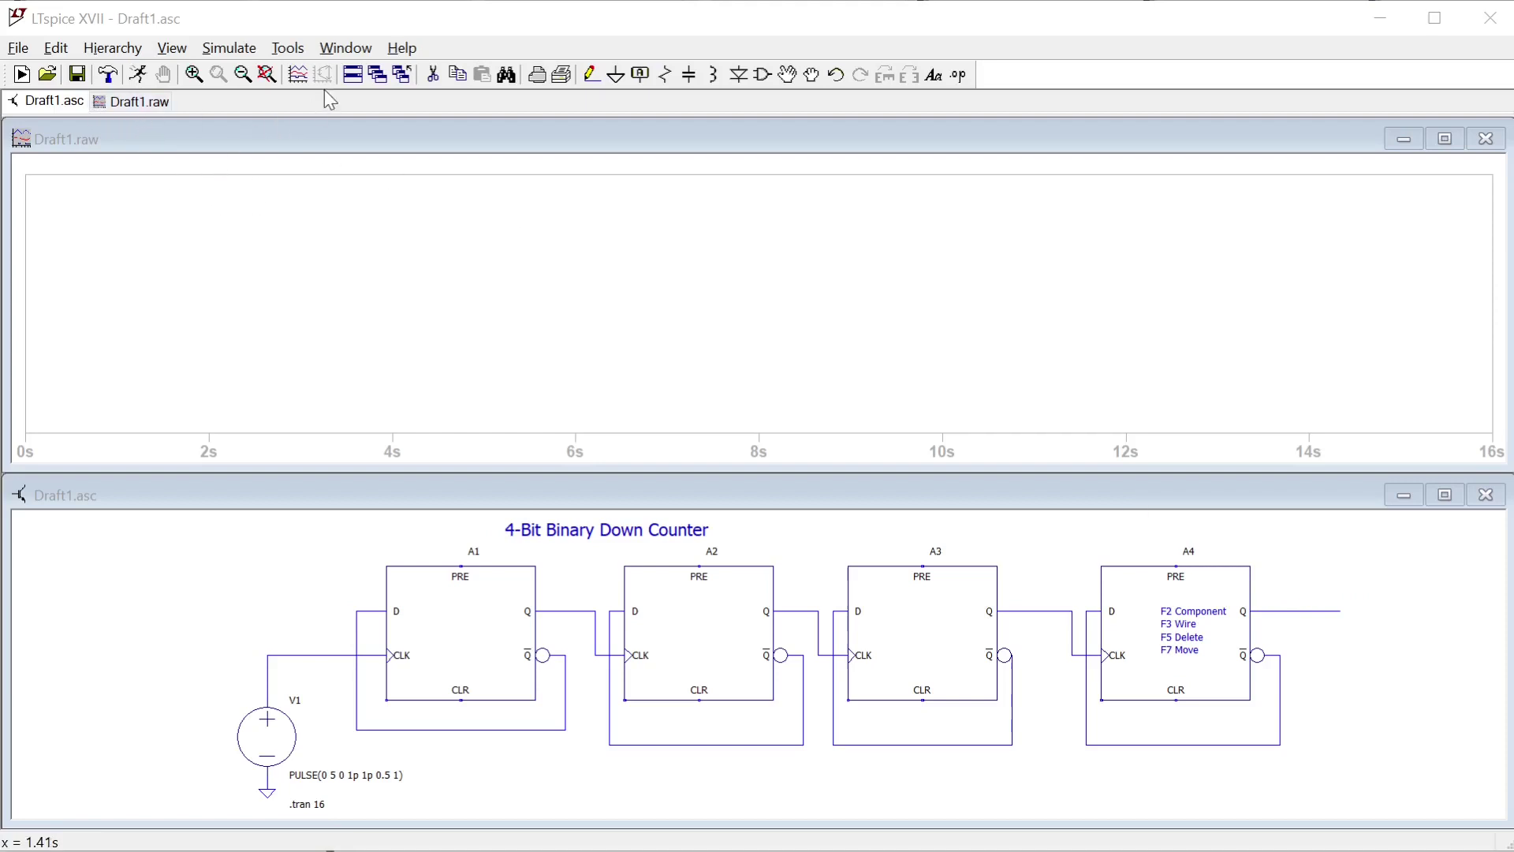
Rerun the simulation and plot the Q output voltages of A1, A2, A3 and A4
left_click(139, 75)
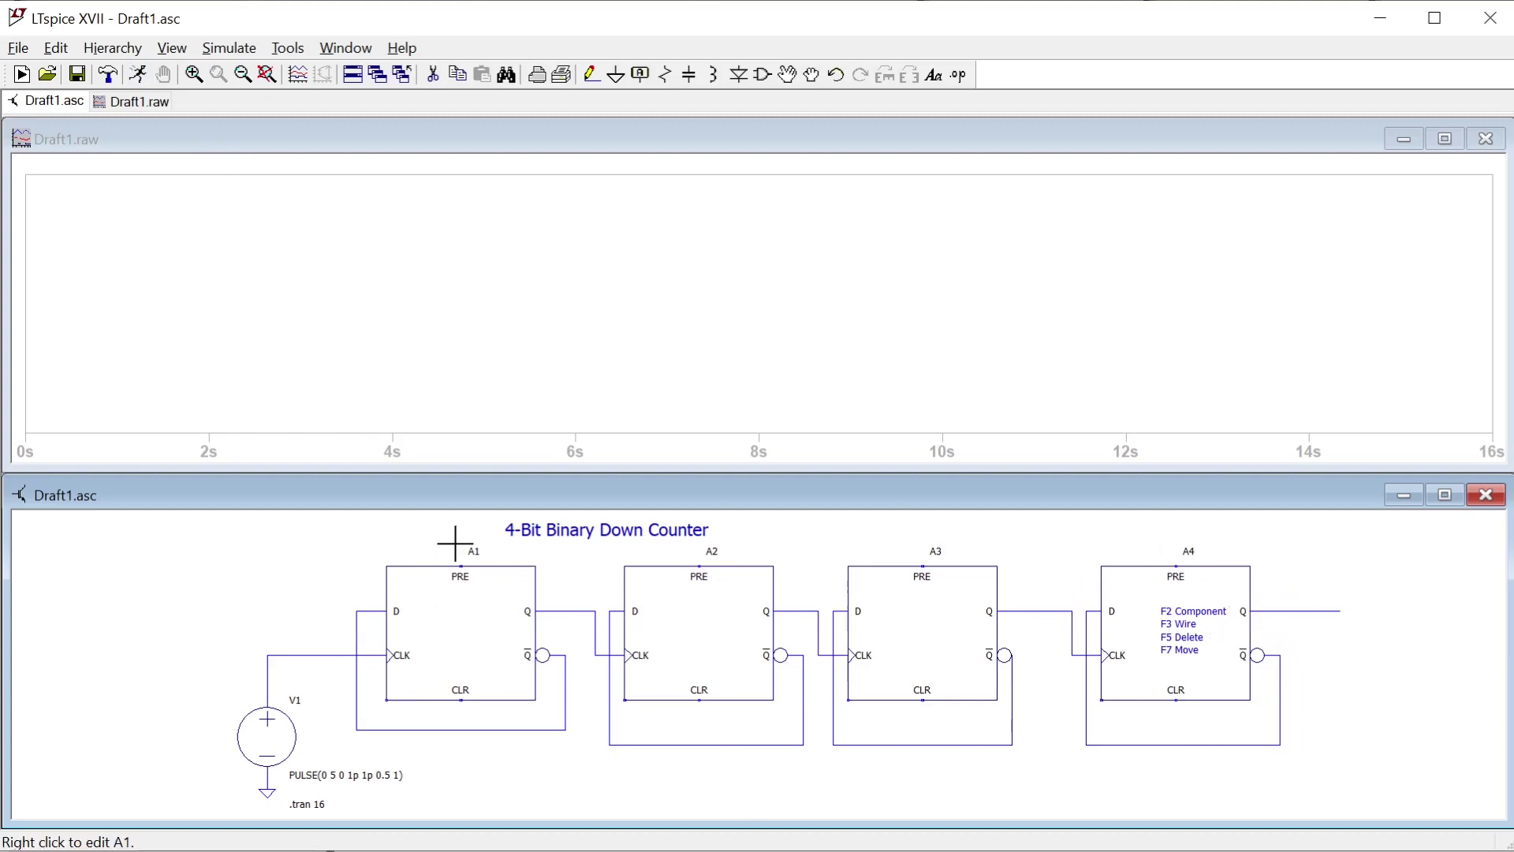
left_click(563, 609)
left_click(798, 608)
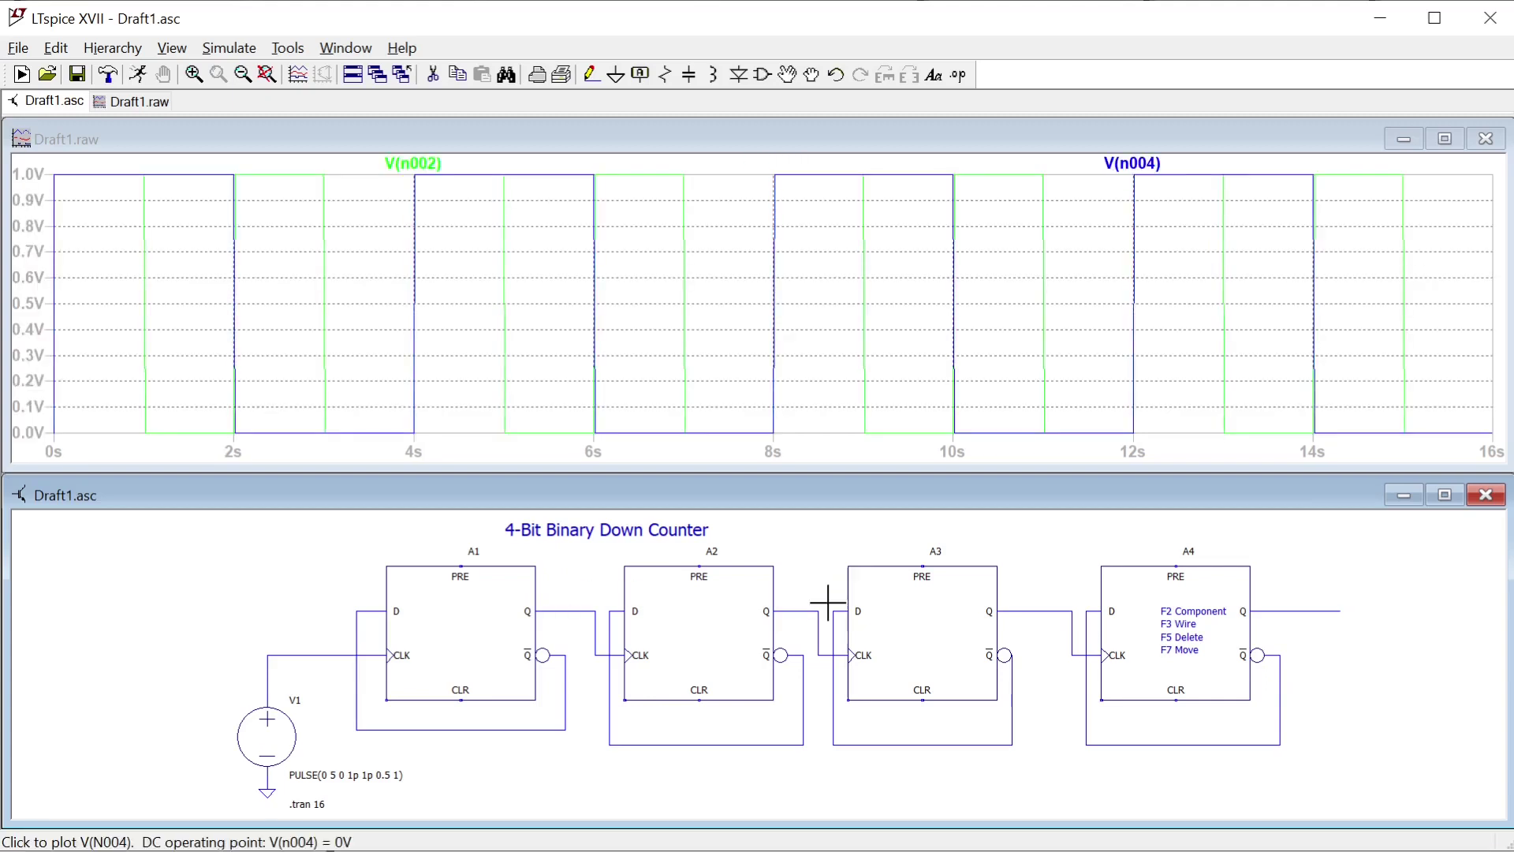
left_click(1029, 608)
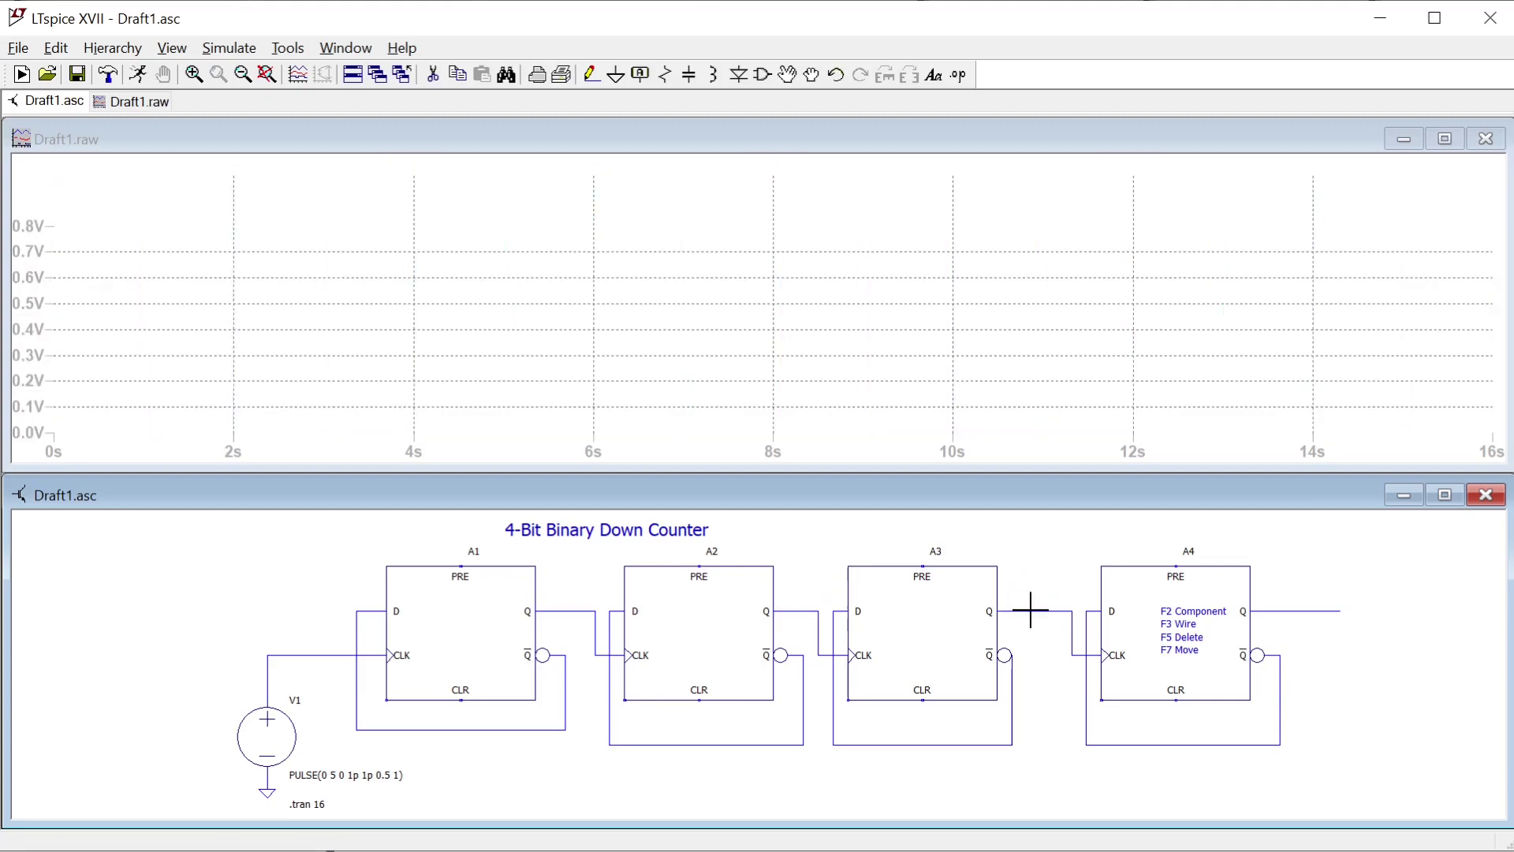
left_click(1297, 608)
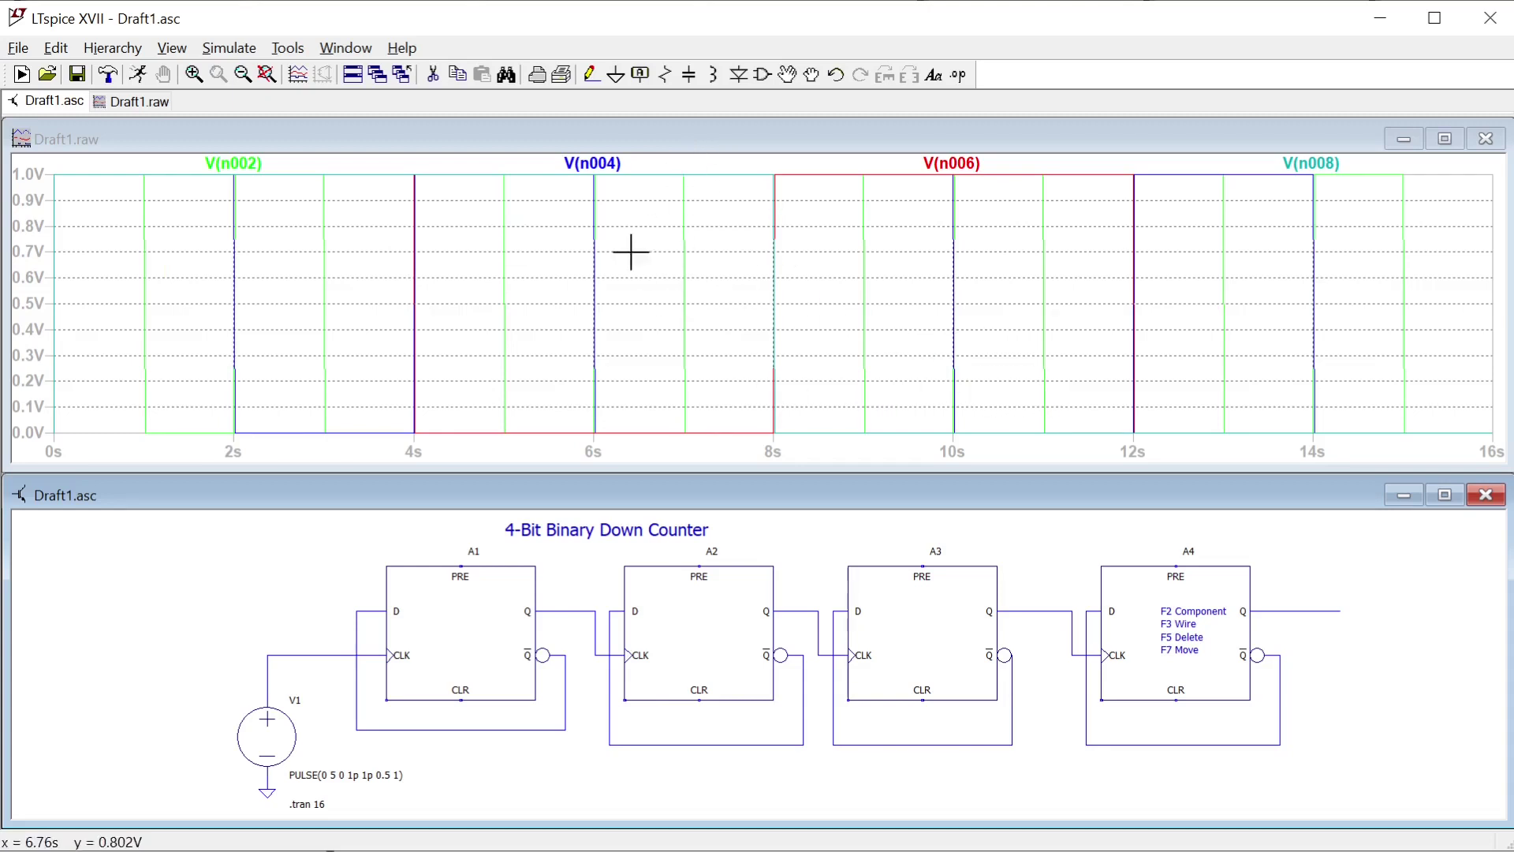
Add three empty plot panes to the waveform window above the pane holding the four Q output traces
left_click(713, 313)
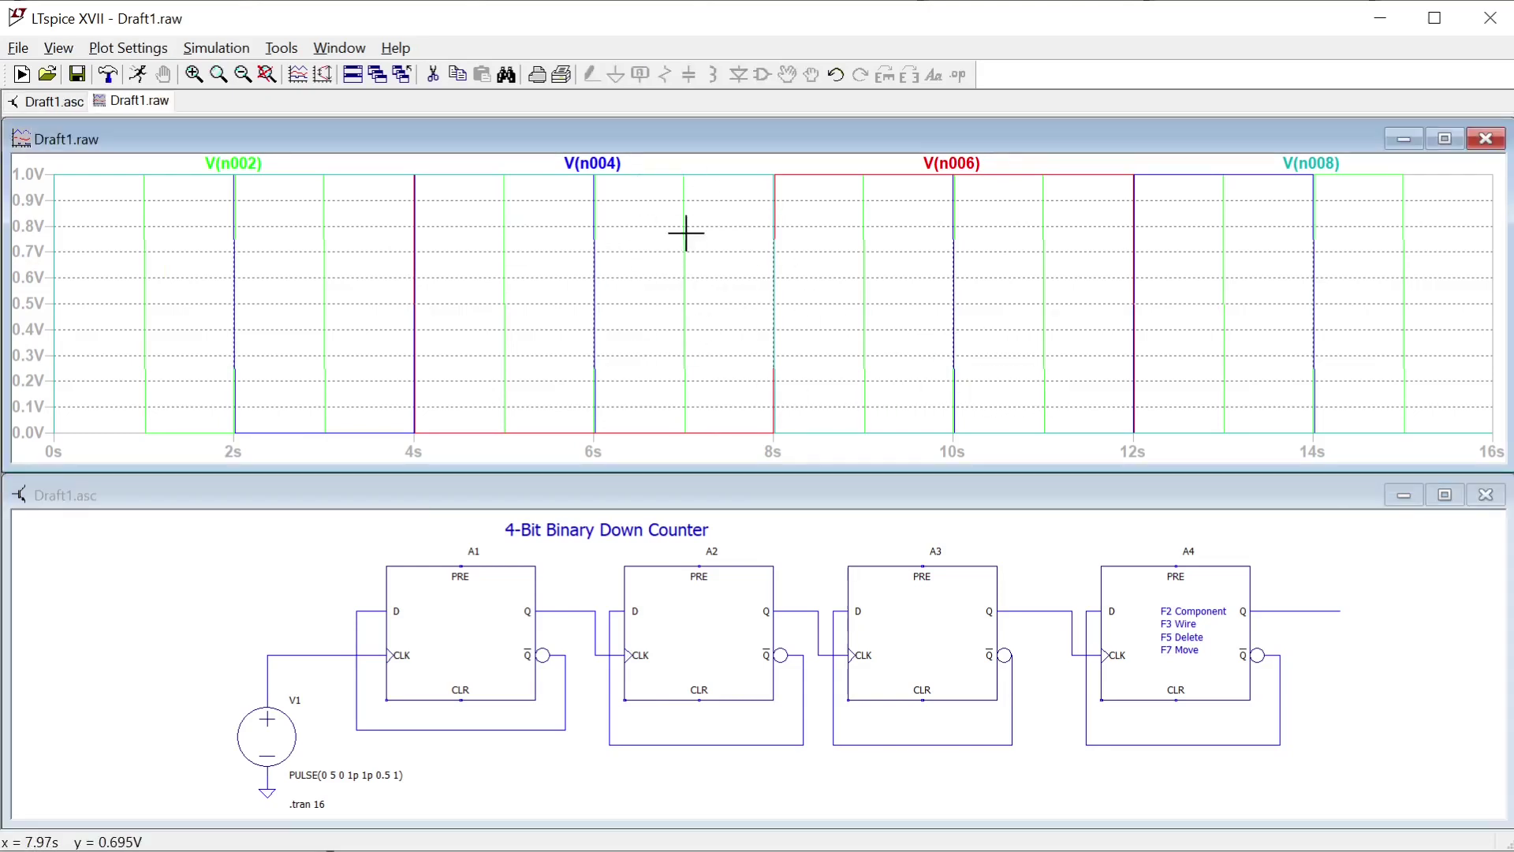
right_click(858, 298)
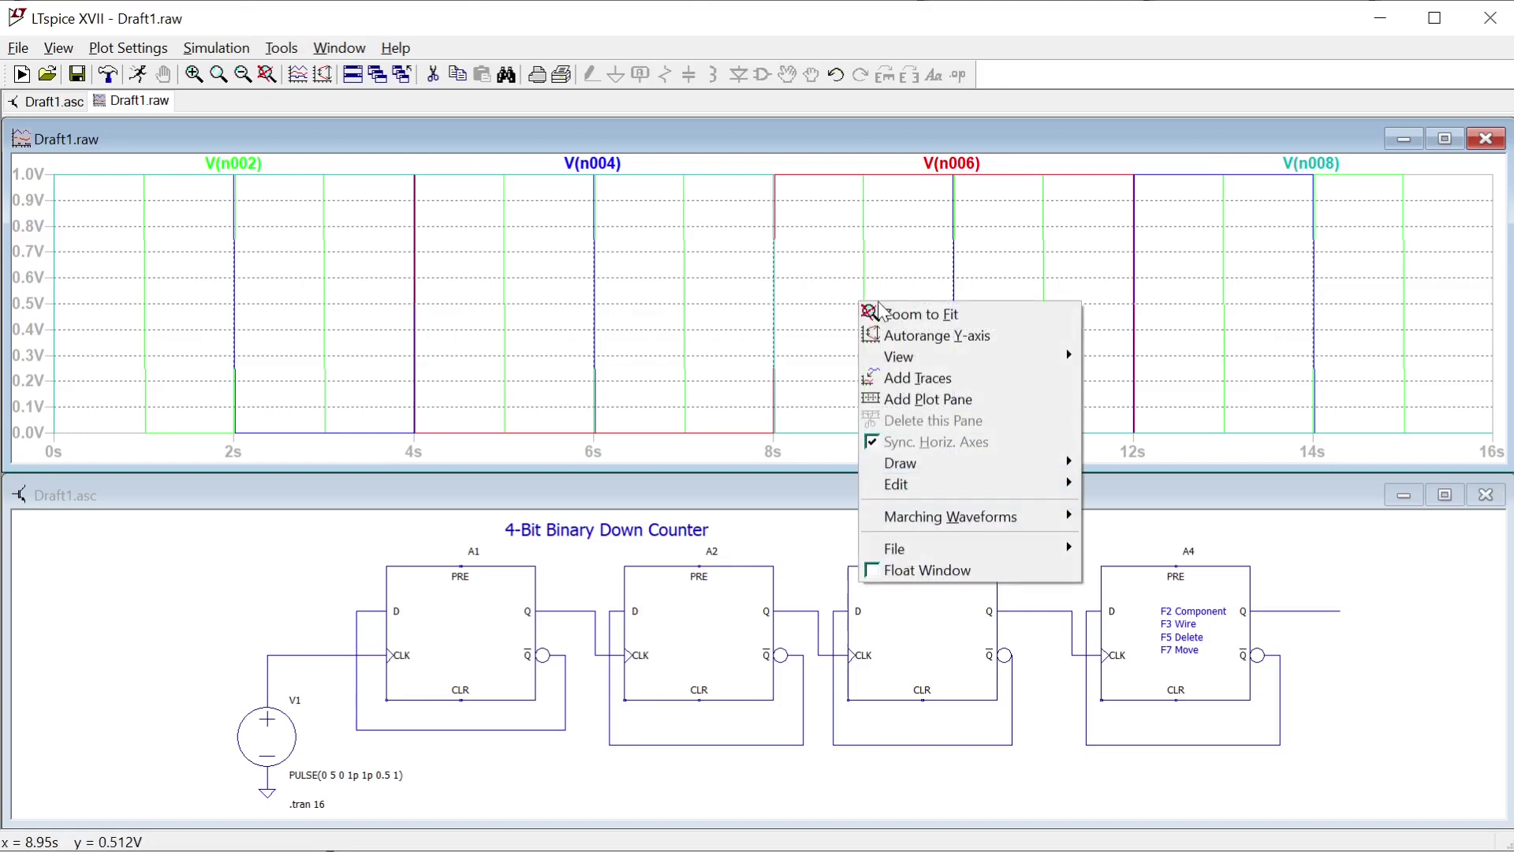
left_click(938, 399)
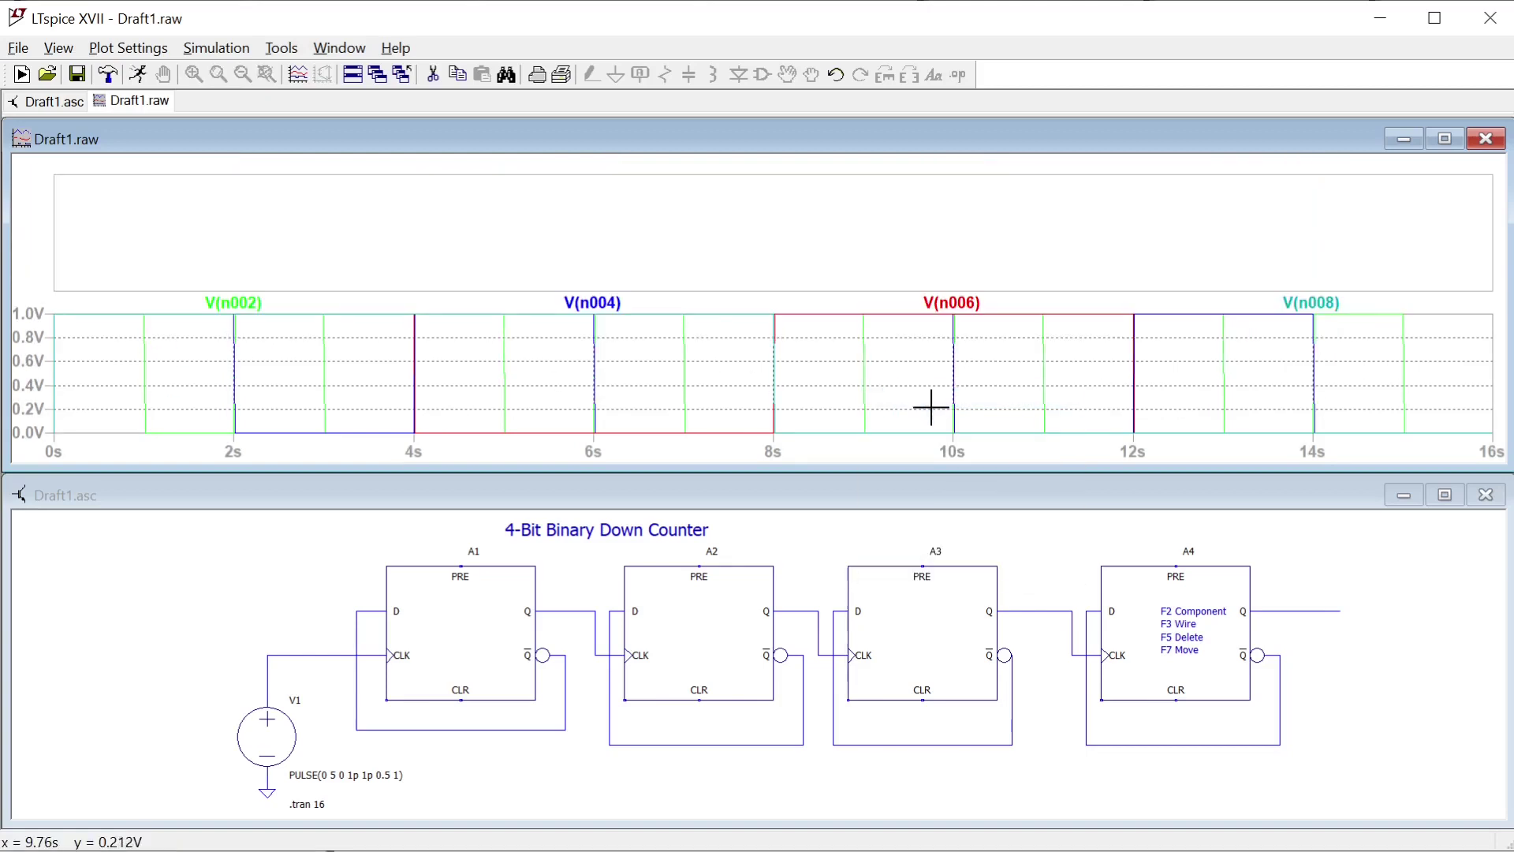
right_click(813, 256)
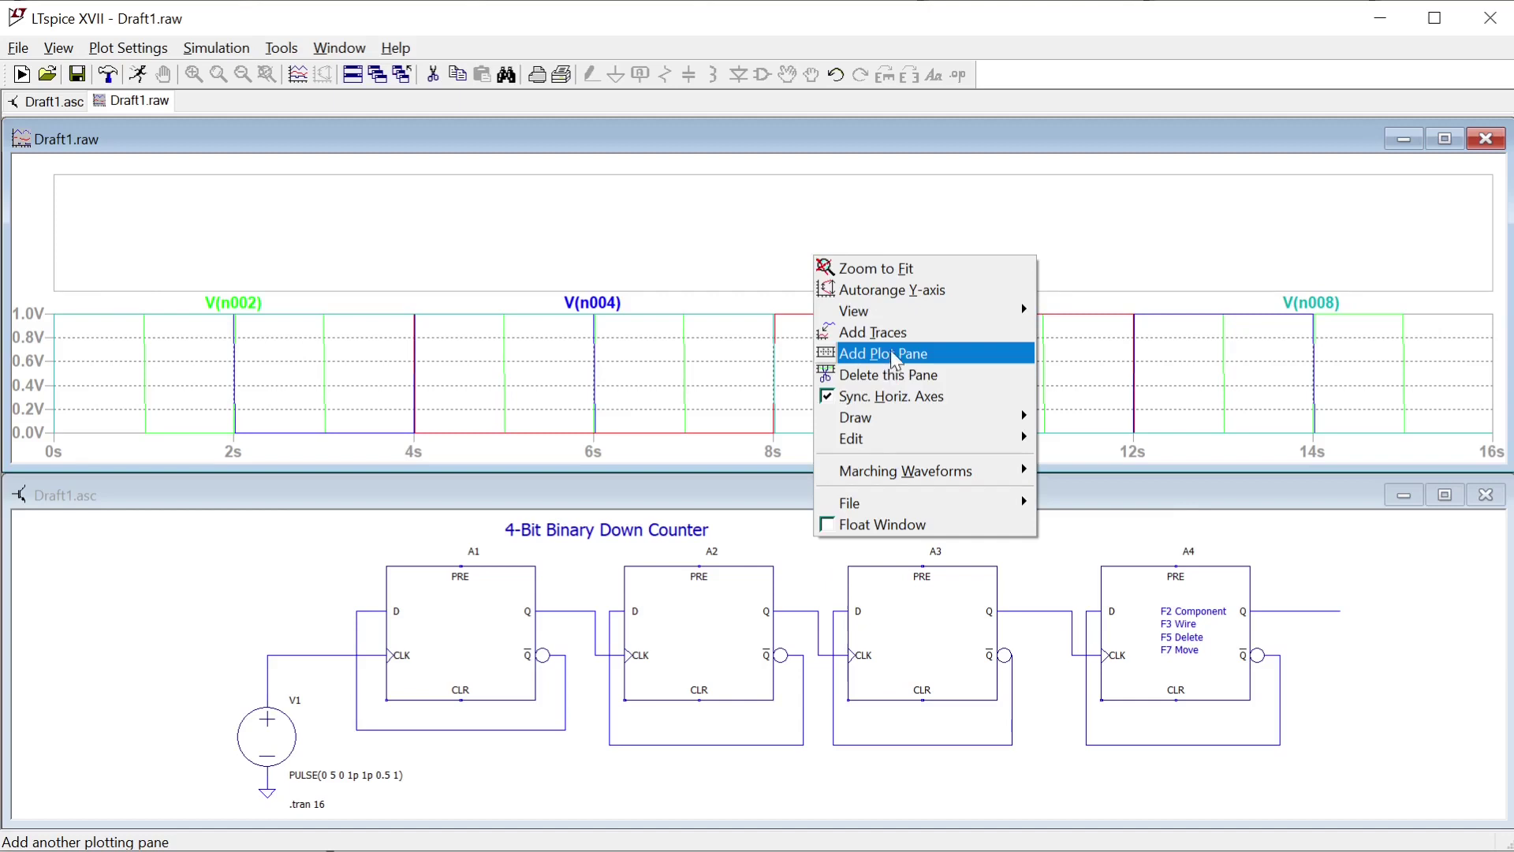
left_click(897, 361)
right_click(762, 222)
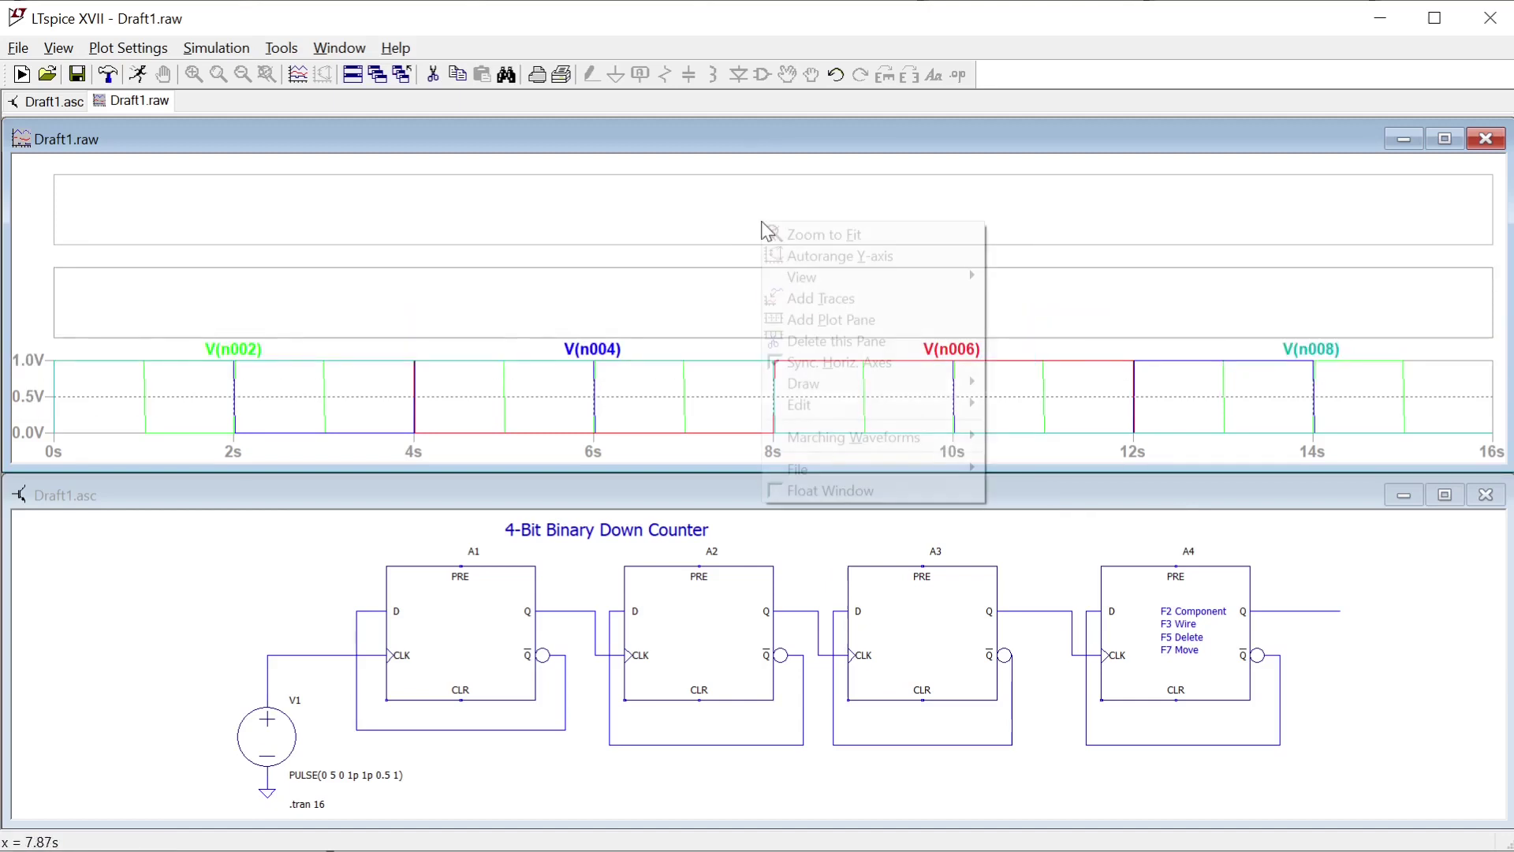
left_click(825, 331)
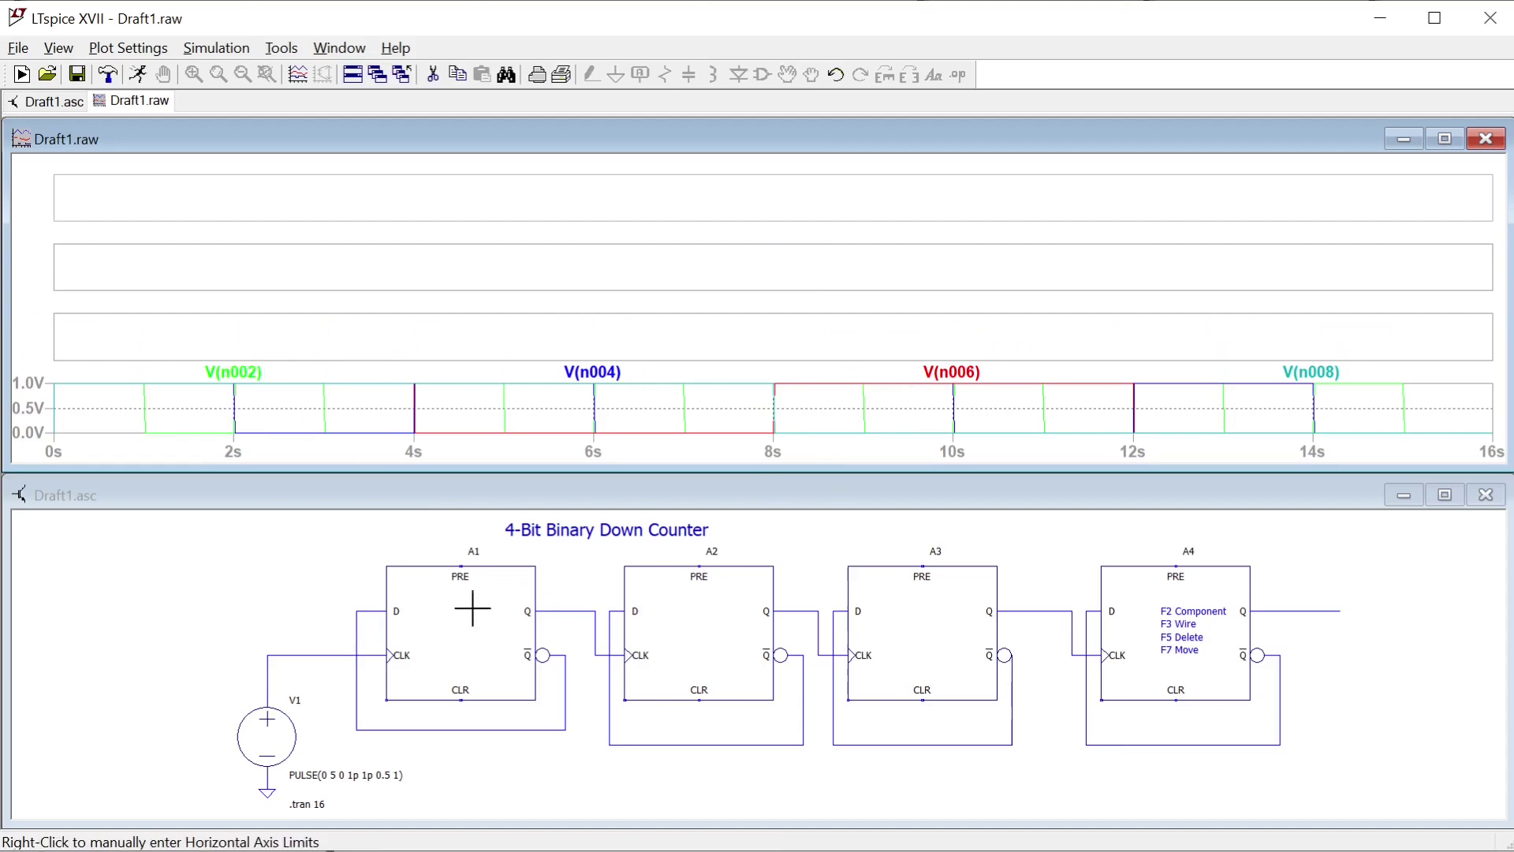
Move the V(n002), V(n004) and V(n006) traces into their own panes from top to bottom, leaving V(n008) in the lowest pane
left_click(245, 372)
left_click_drag(244, 372, 229, 197)
left_click_drag(319, 369, 283, 282)
left_click_drag(406, 363, 359, 325)
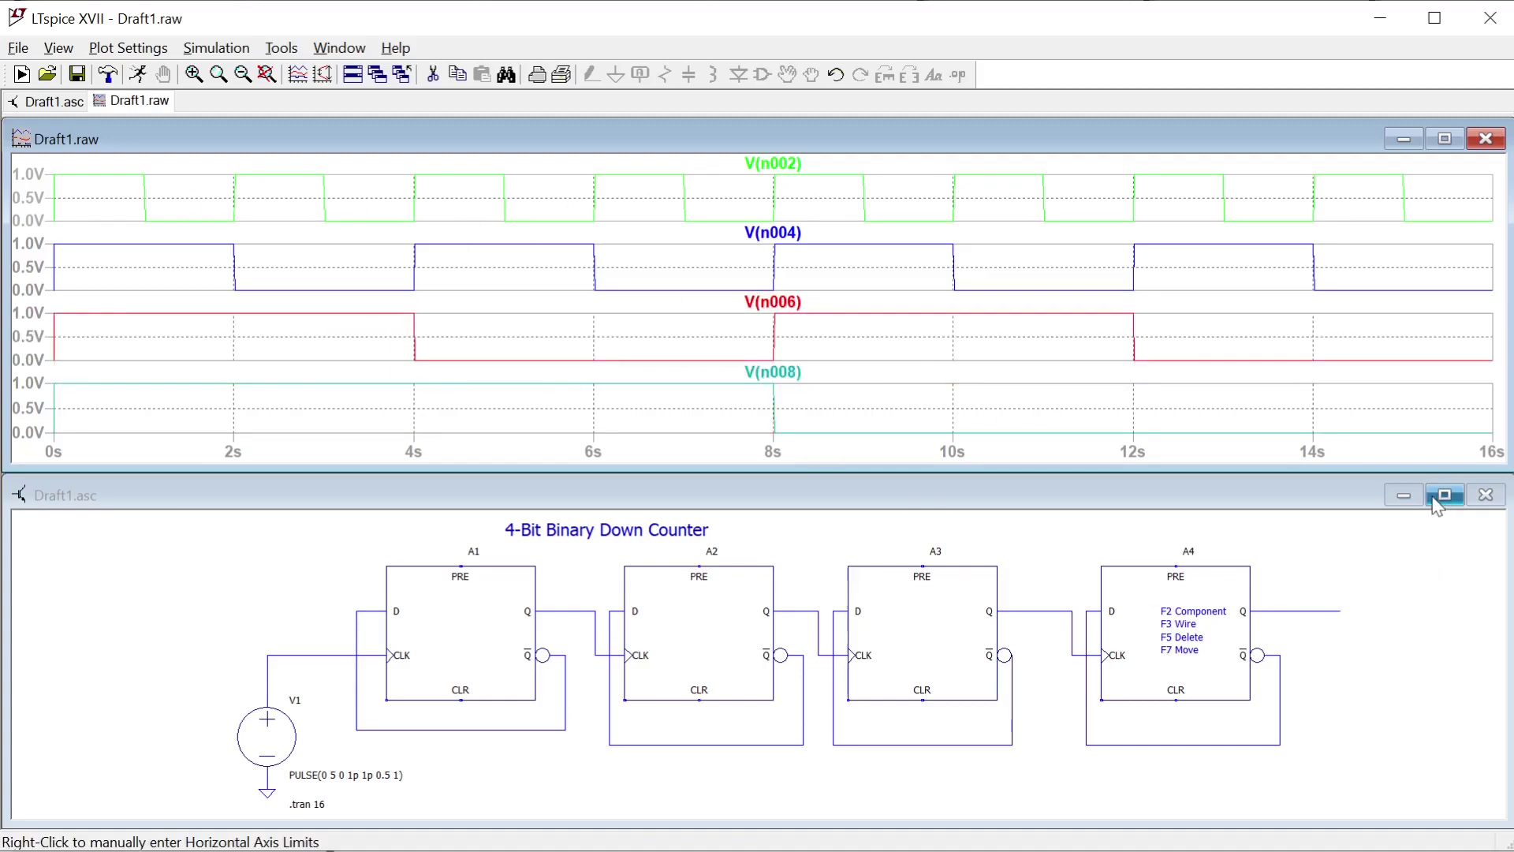
Enlarge the waveform window over the lowered schematic window and compare the traces with the binary table in 4 bit aggregates.JPG
left_click_drag(1075, 500, 1079, 678)
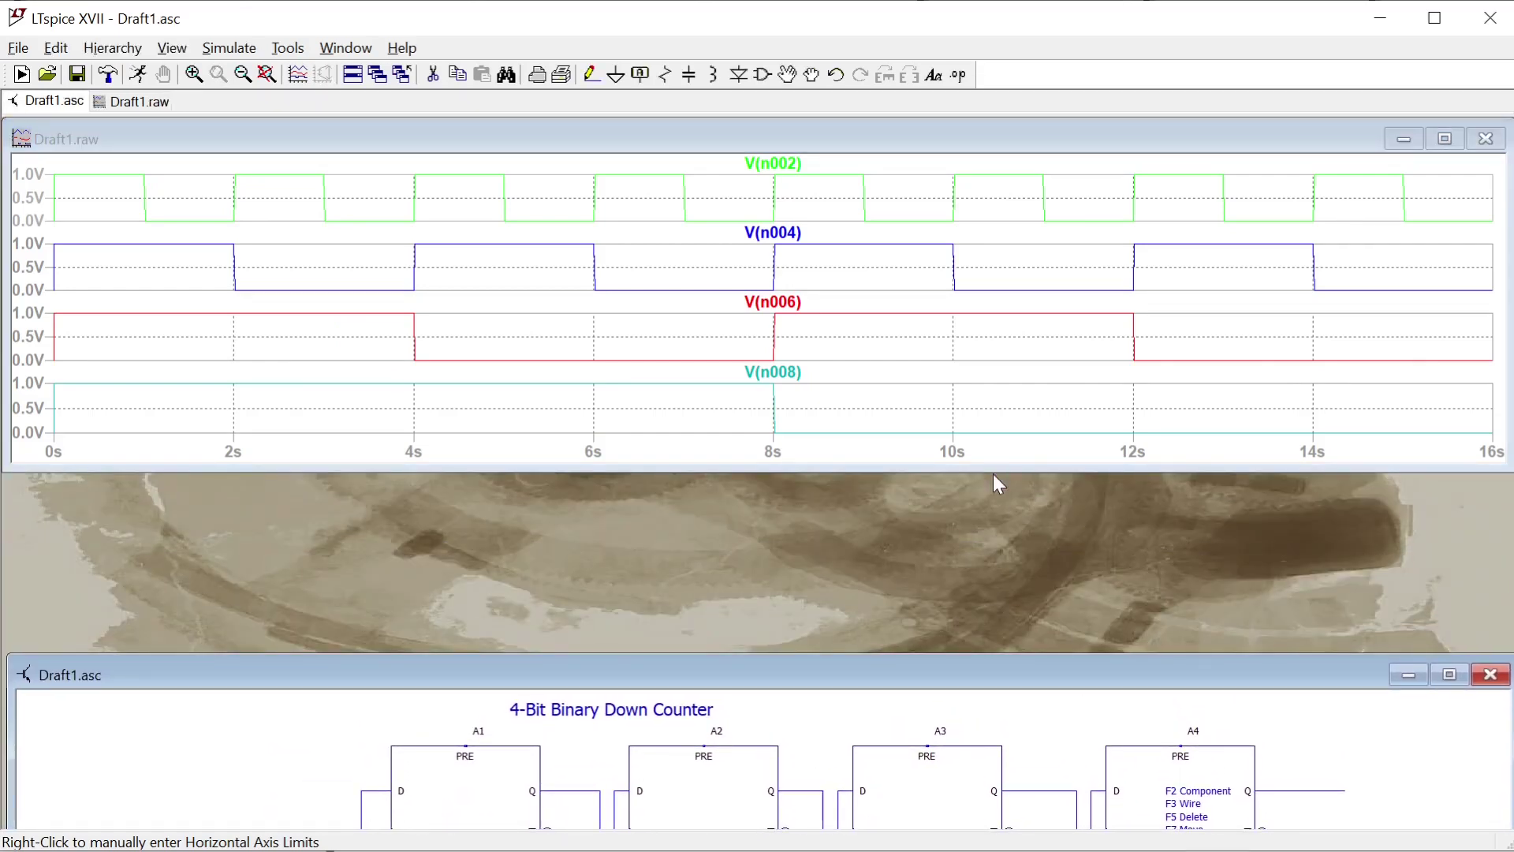
left_click_drag(992, 474, 986, 634)
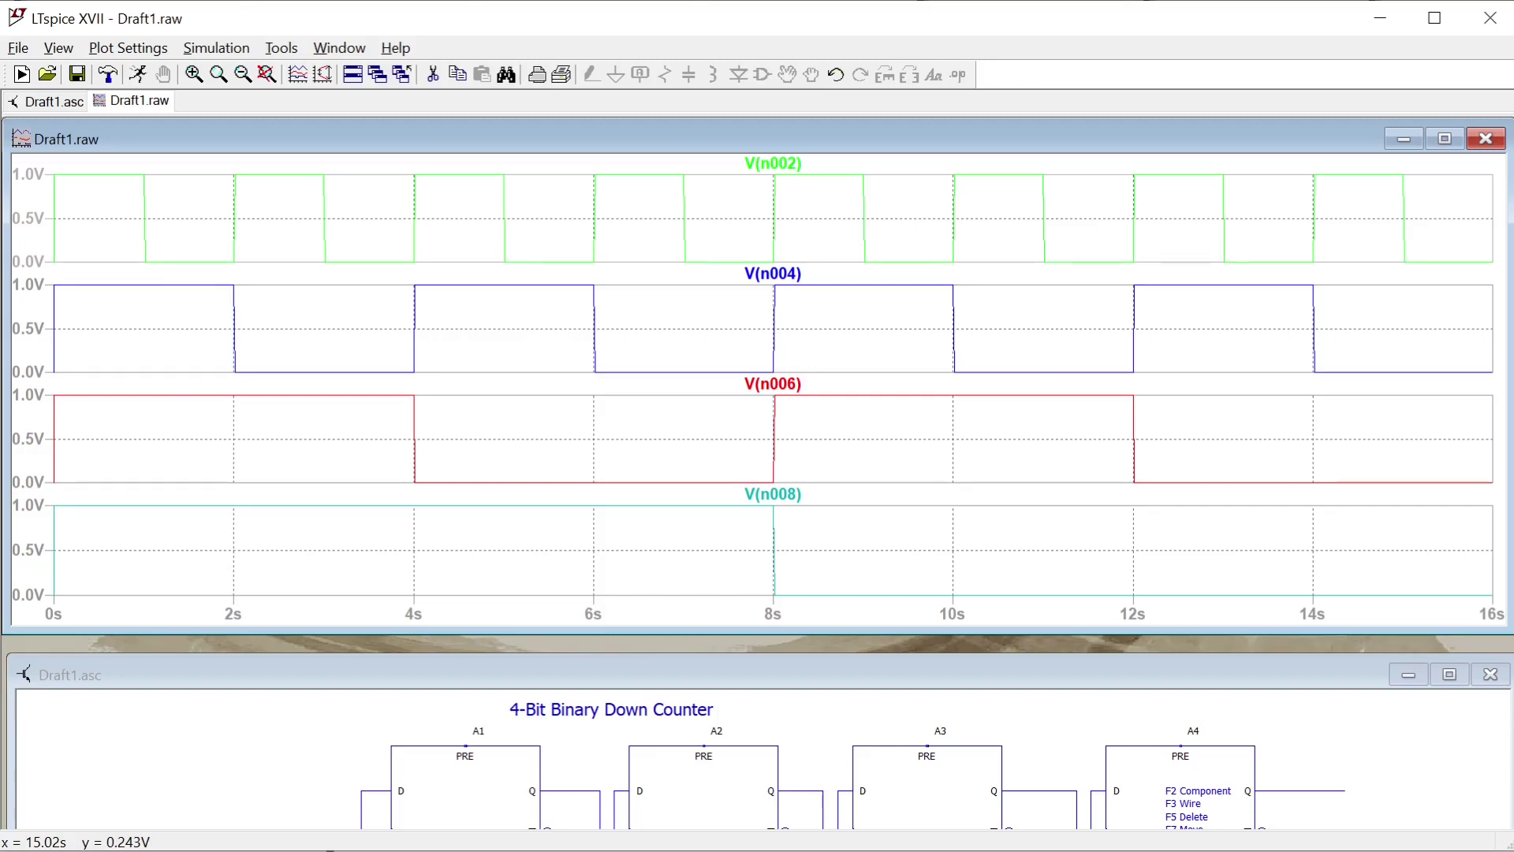
key("alt+Tab")
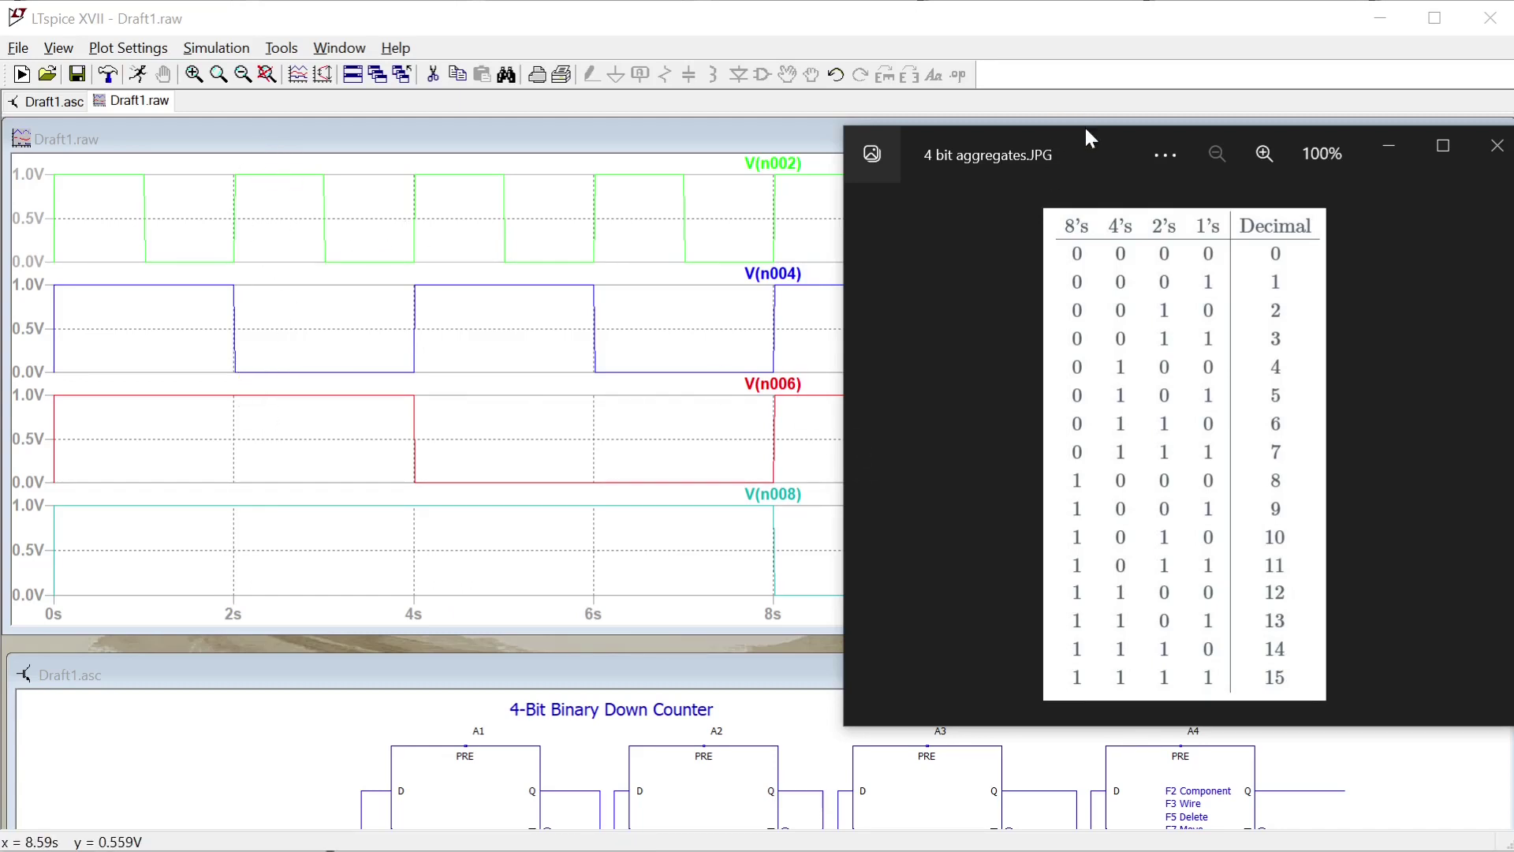
left_click_drag(1086, 132, 879, 166)
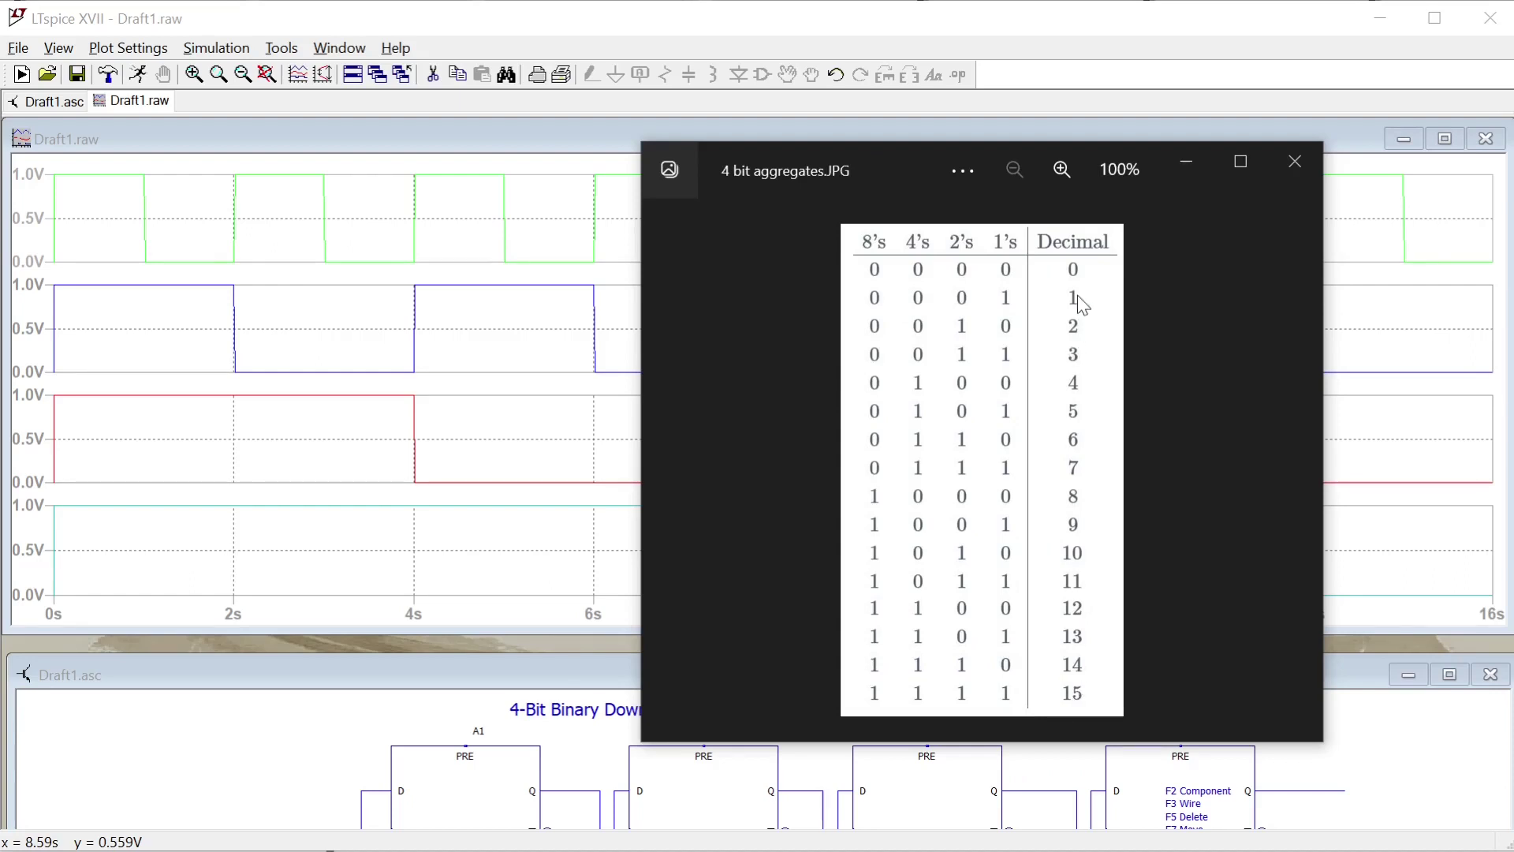
mouse_move(878, 163)
left_mouse_down()
mouse_move(1110, 216)
mouse_move(1513, 236)
left_mouse_up()
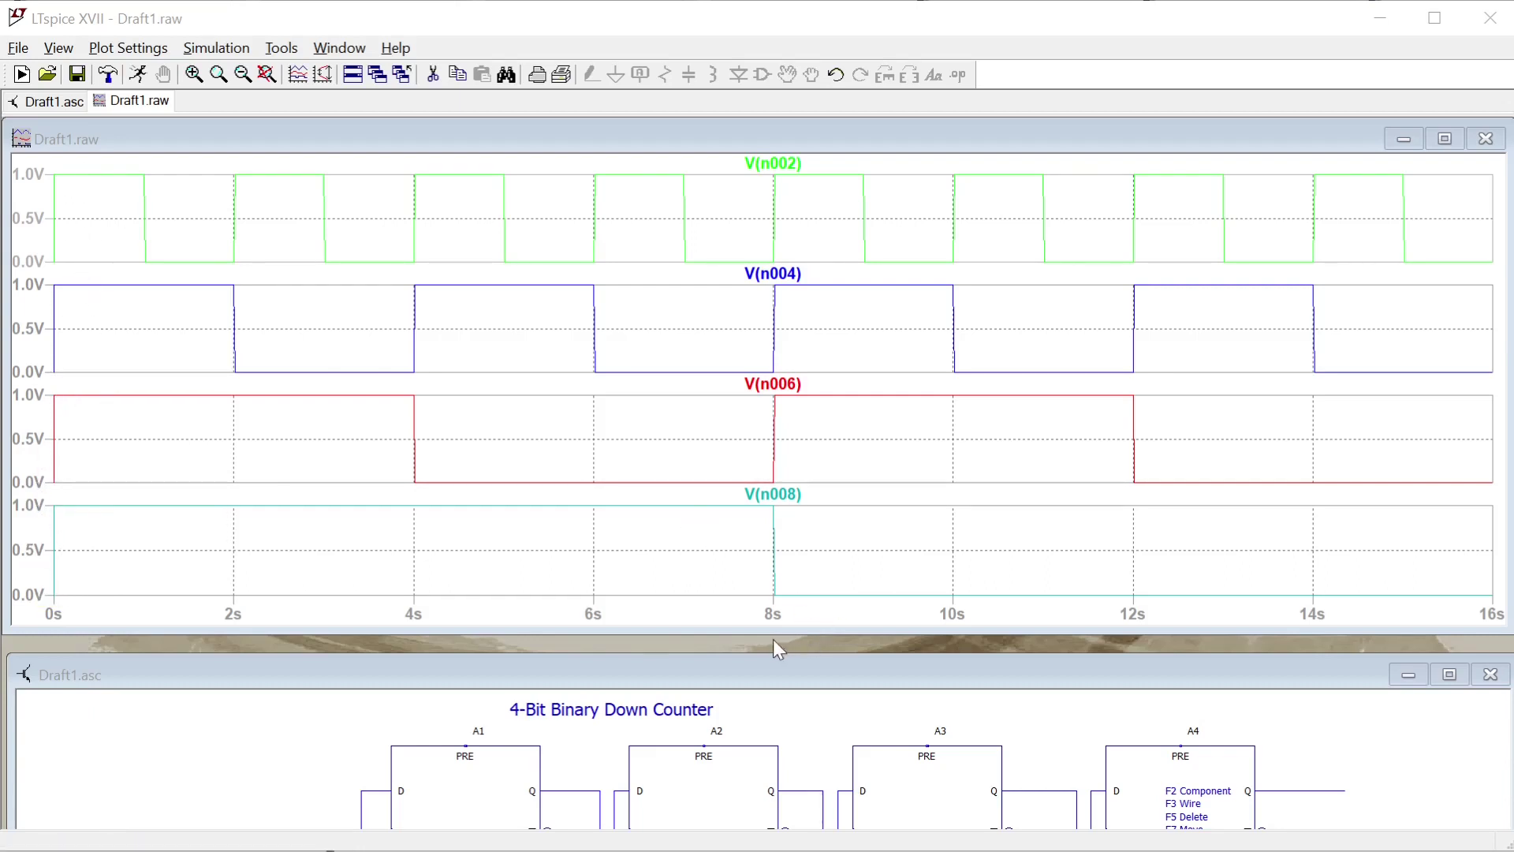
Shorten the waveform window and fit the schematic window directly beneath it so the whole circuit shows
left_click_drag(772, 631, 757, 420)
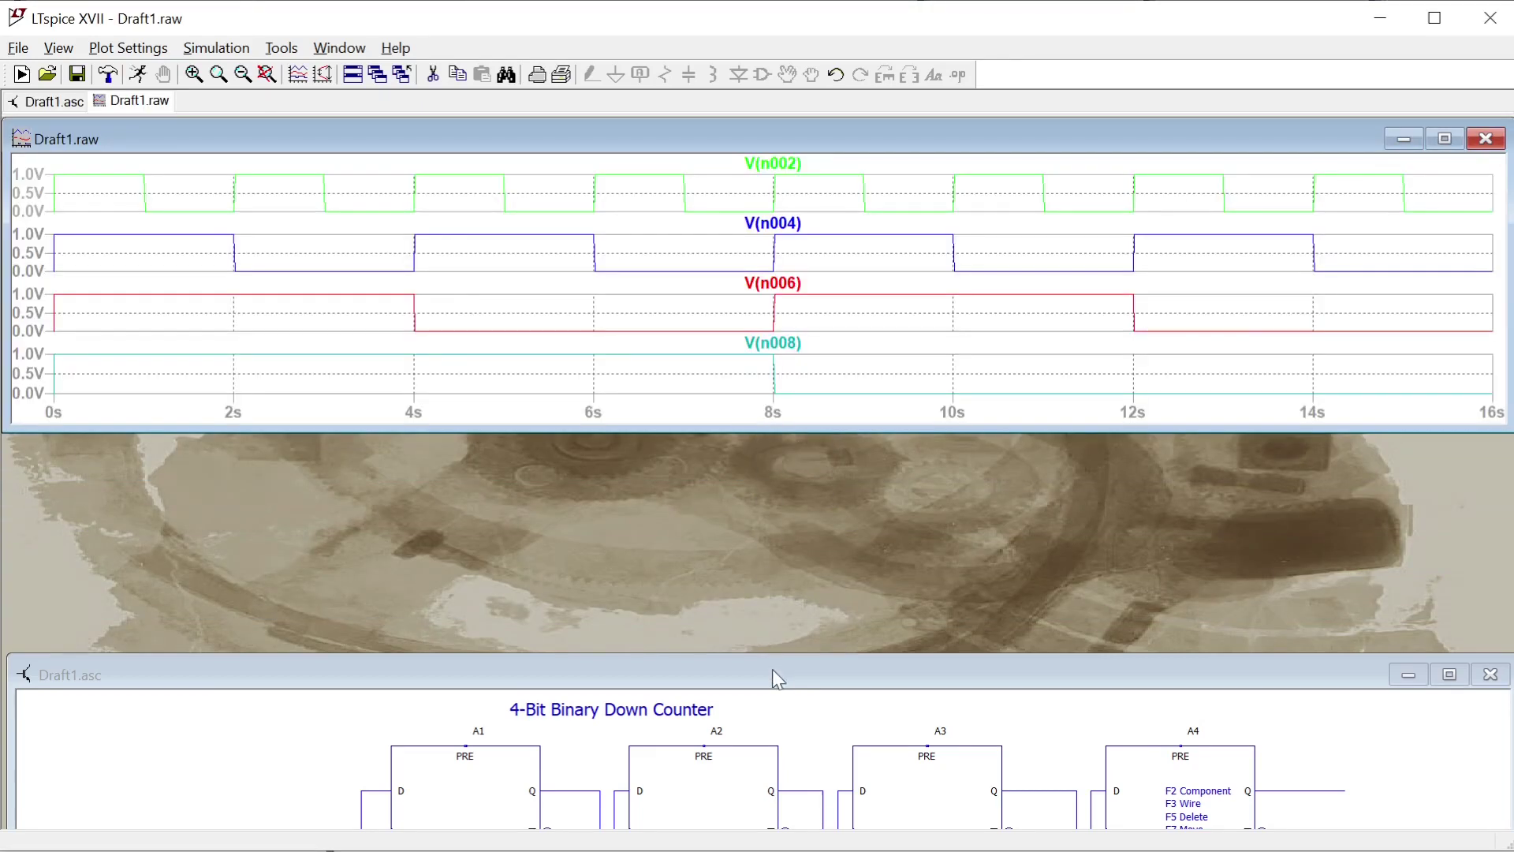
left_click_drag(773, 669, 769, 470)
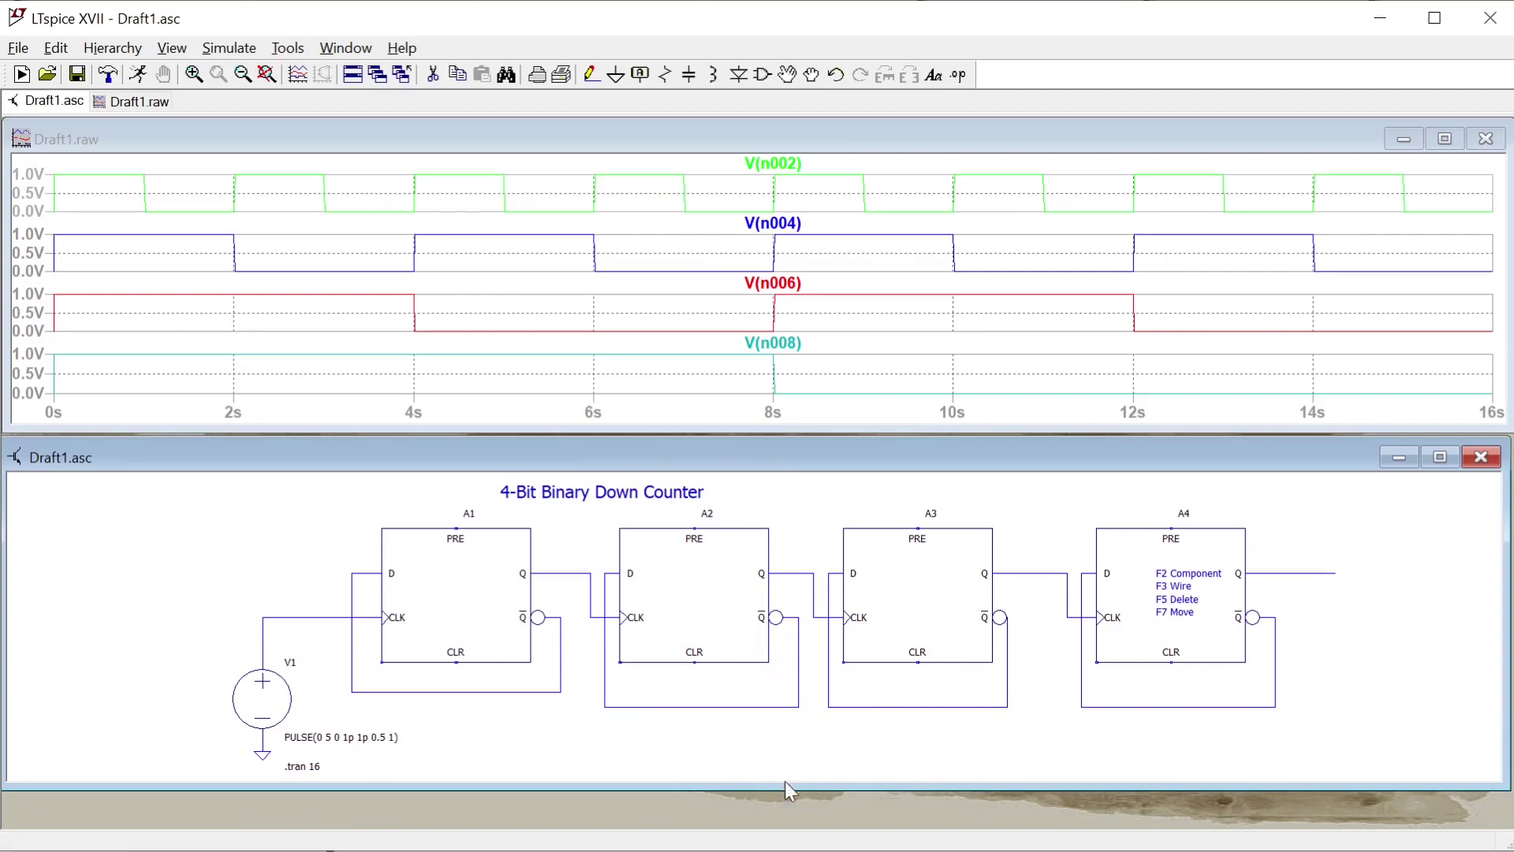
left_click_drag(786, 787, 784, 821)
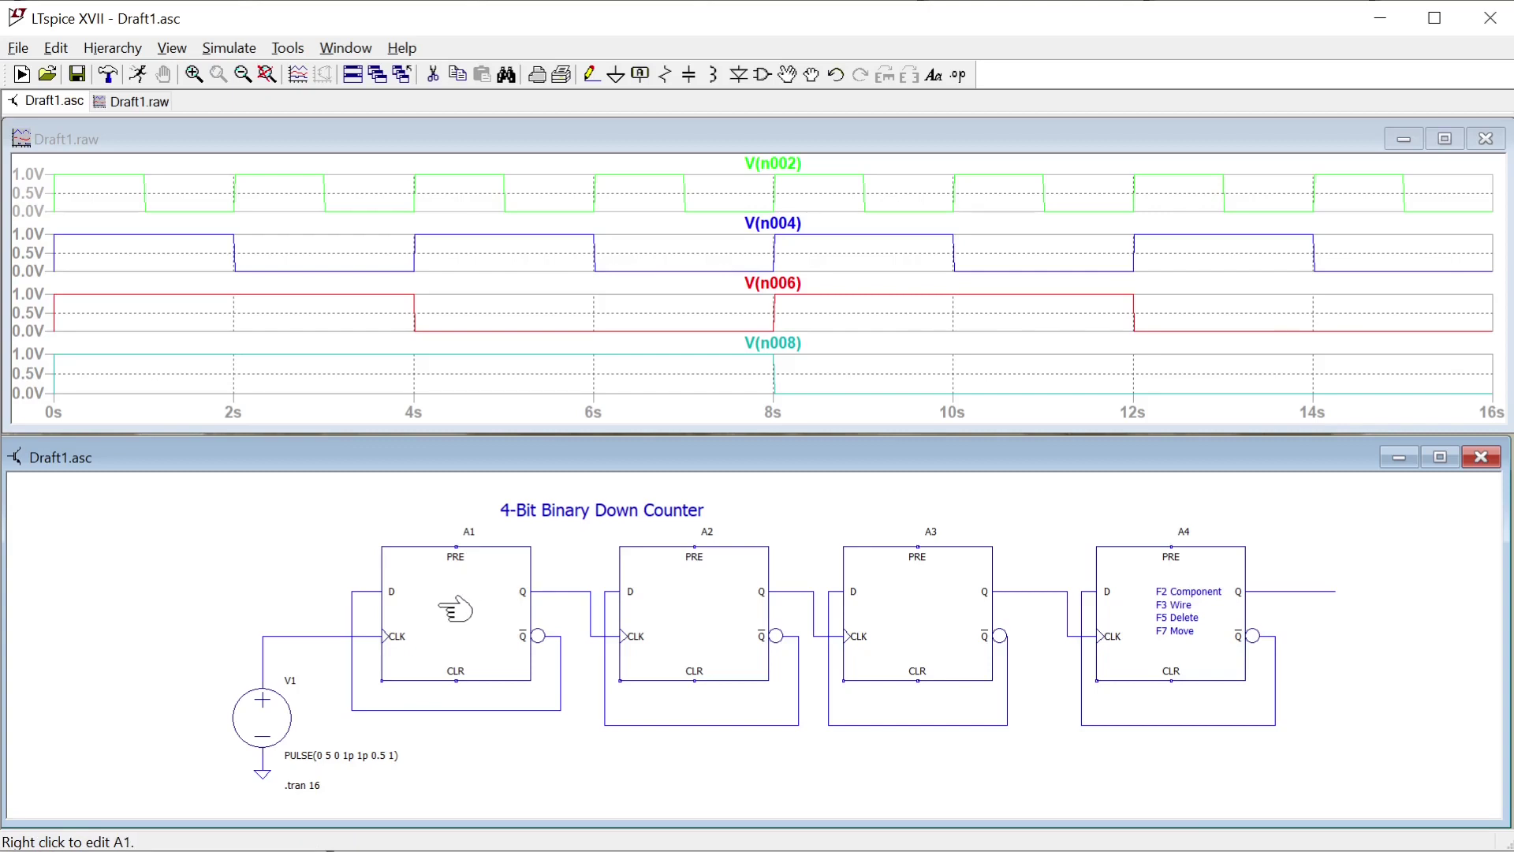
Set the SpiceLine attribute of flip-flop A1 to Vhigh=5
right_click(473, 605)
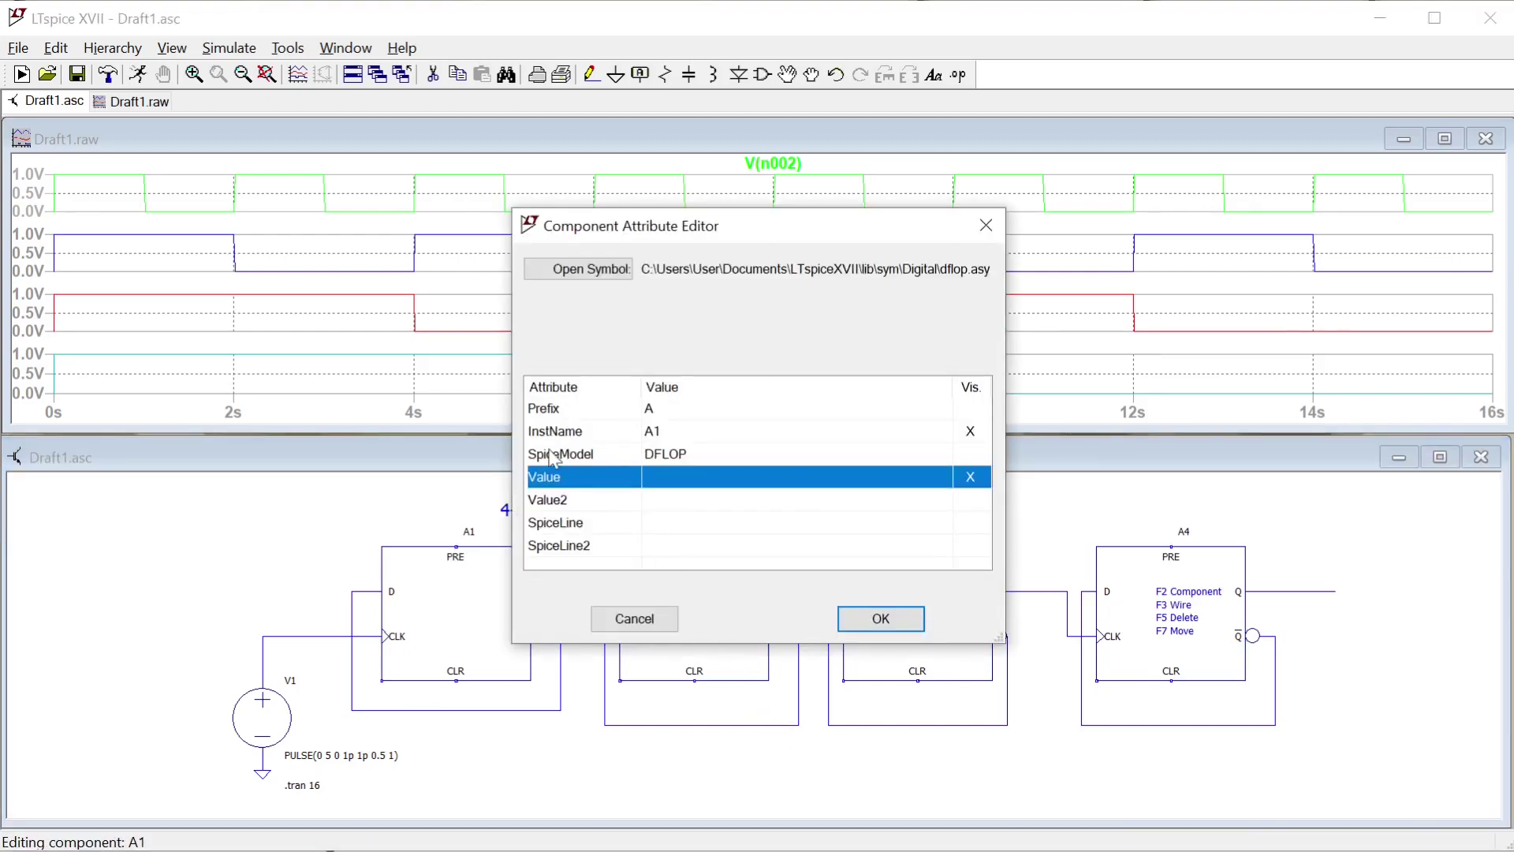
left_click(554, 523)
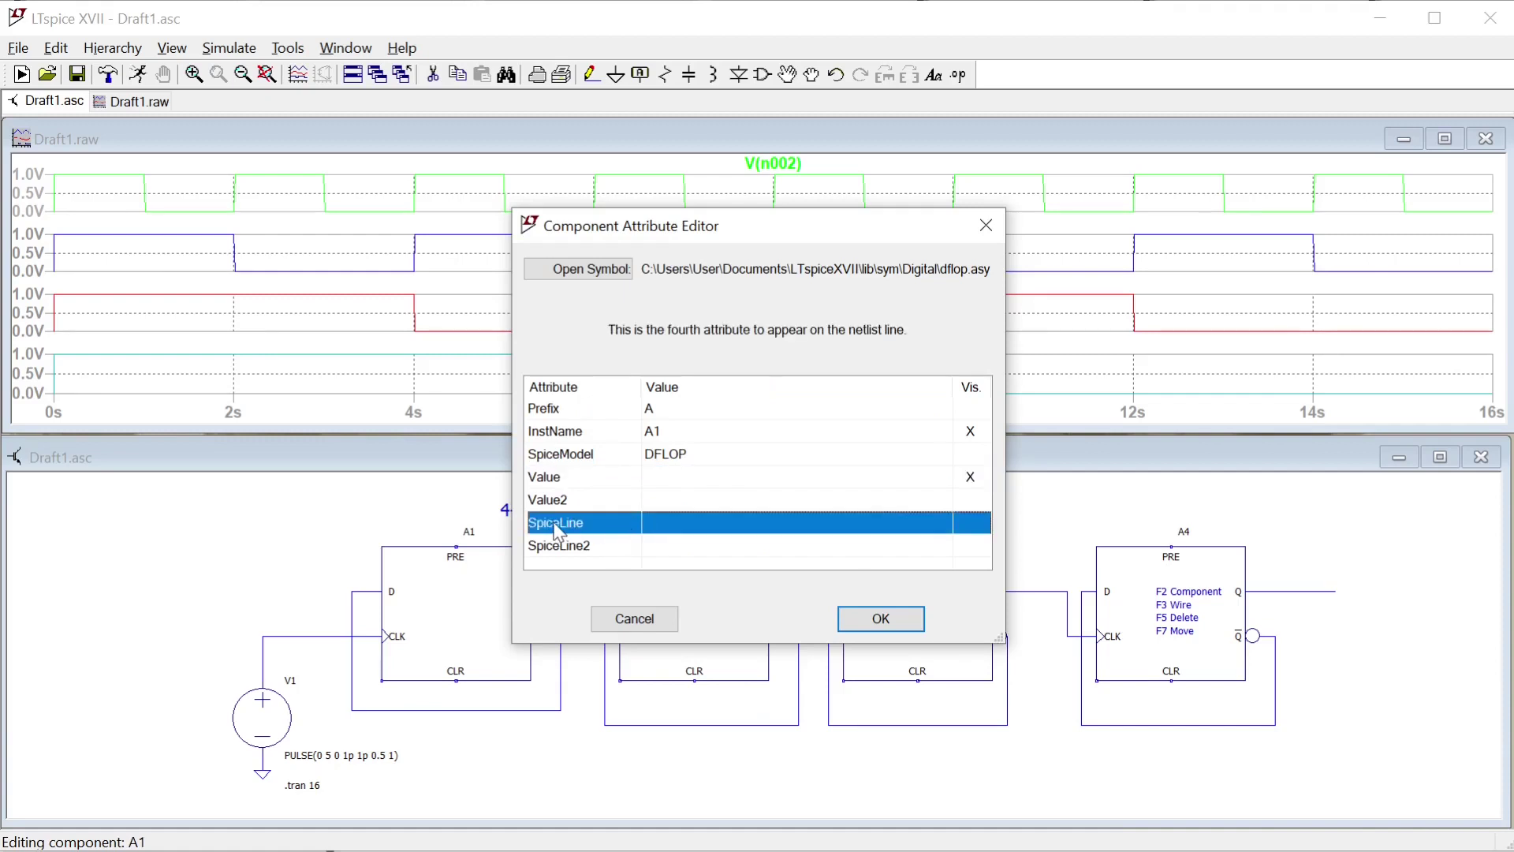
left_click(683, 525)
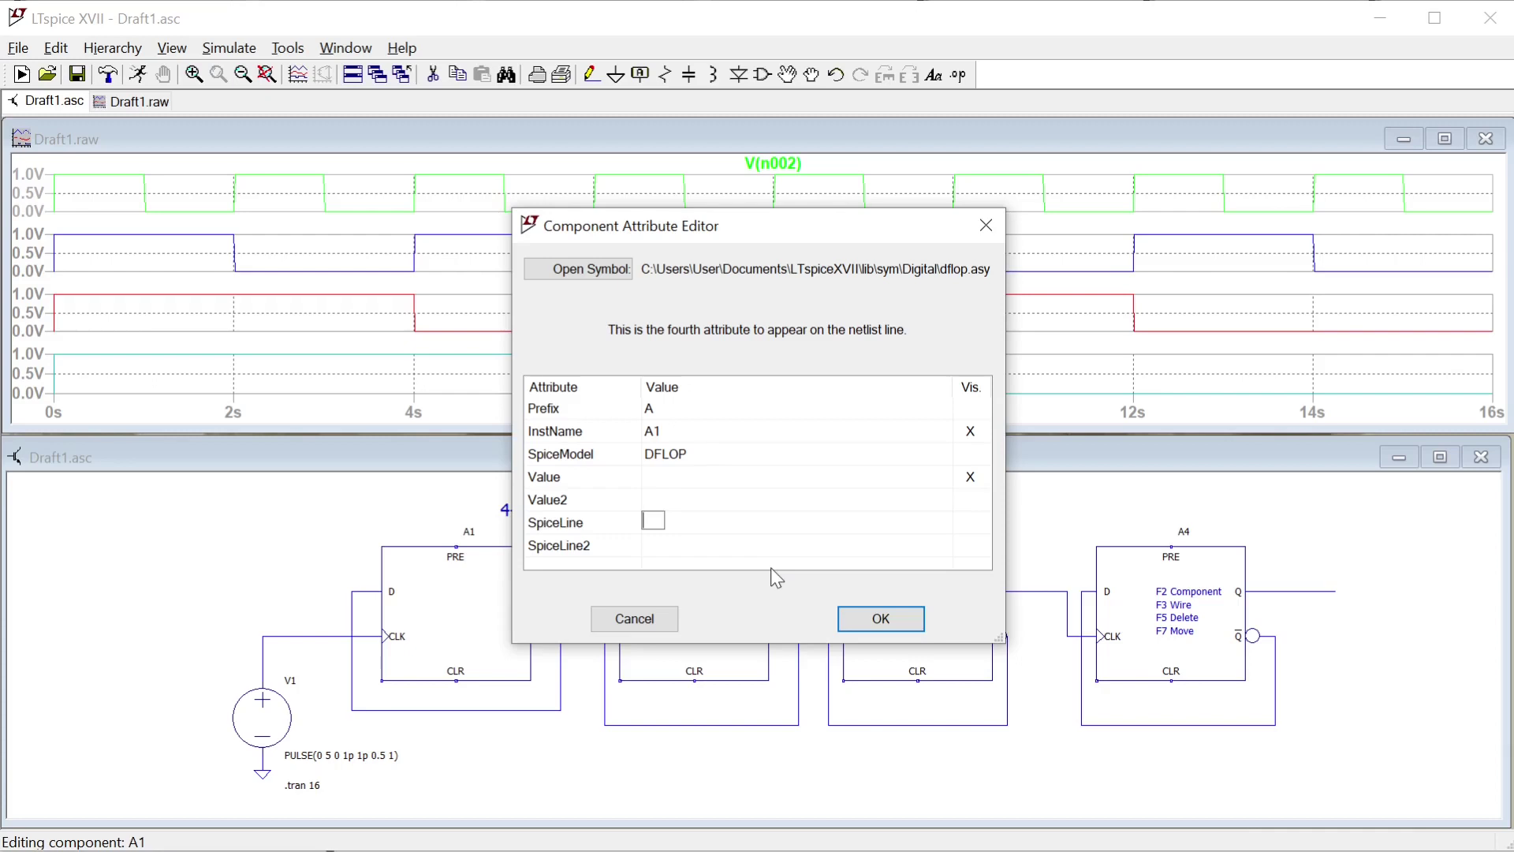
type("Vhigh=5")
left_click(875, 620)
Set the SpiceLine attribute of flip-flop A2 to Vhigh=5
right_click(671, 582)
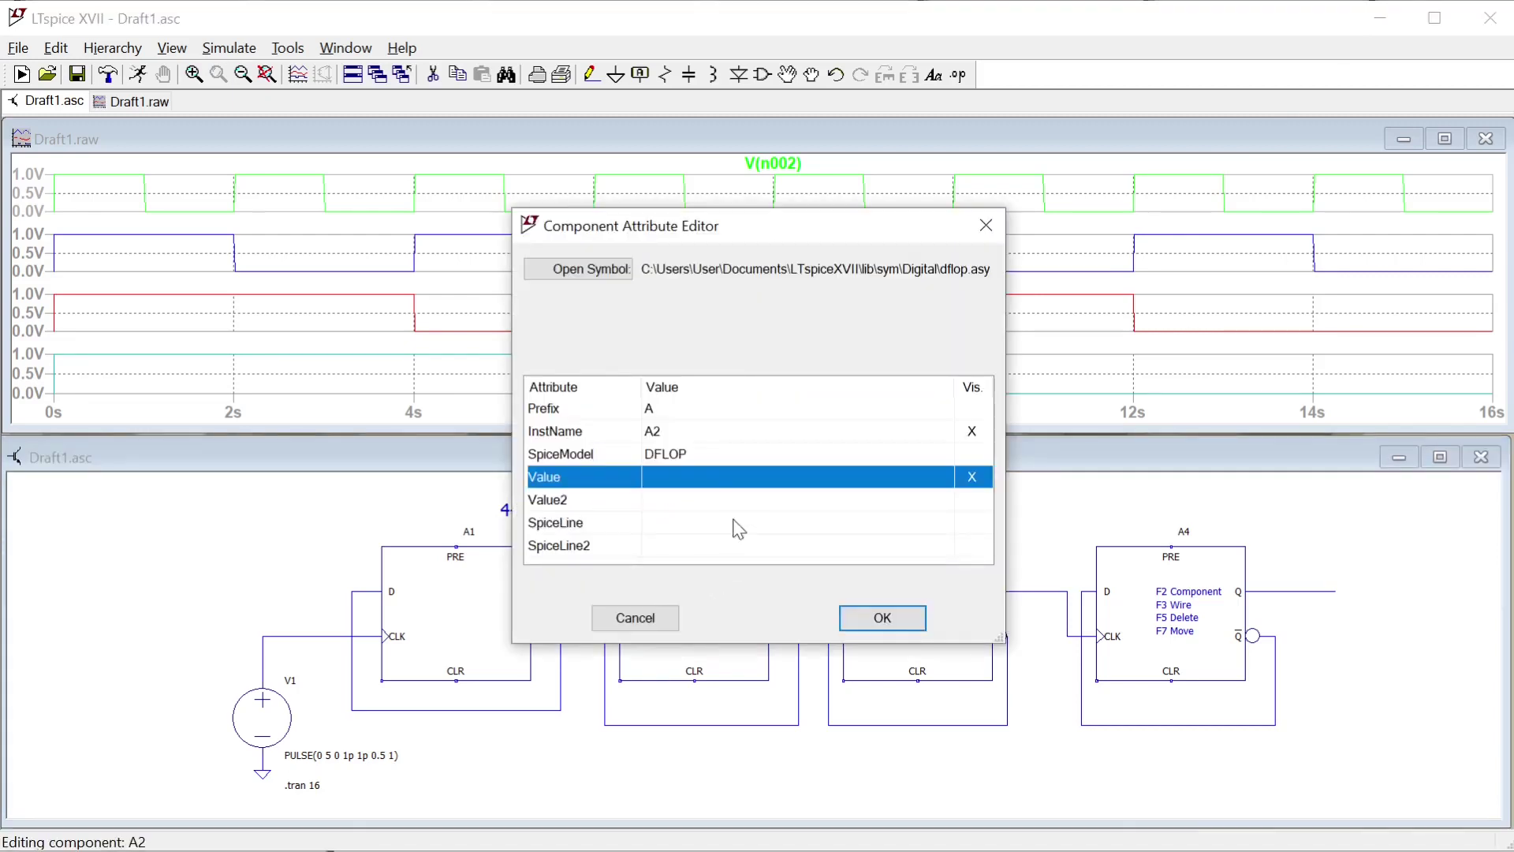
left_click(694, 523)
type("Vhigh=5")
left_click(880, 623)
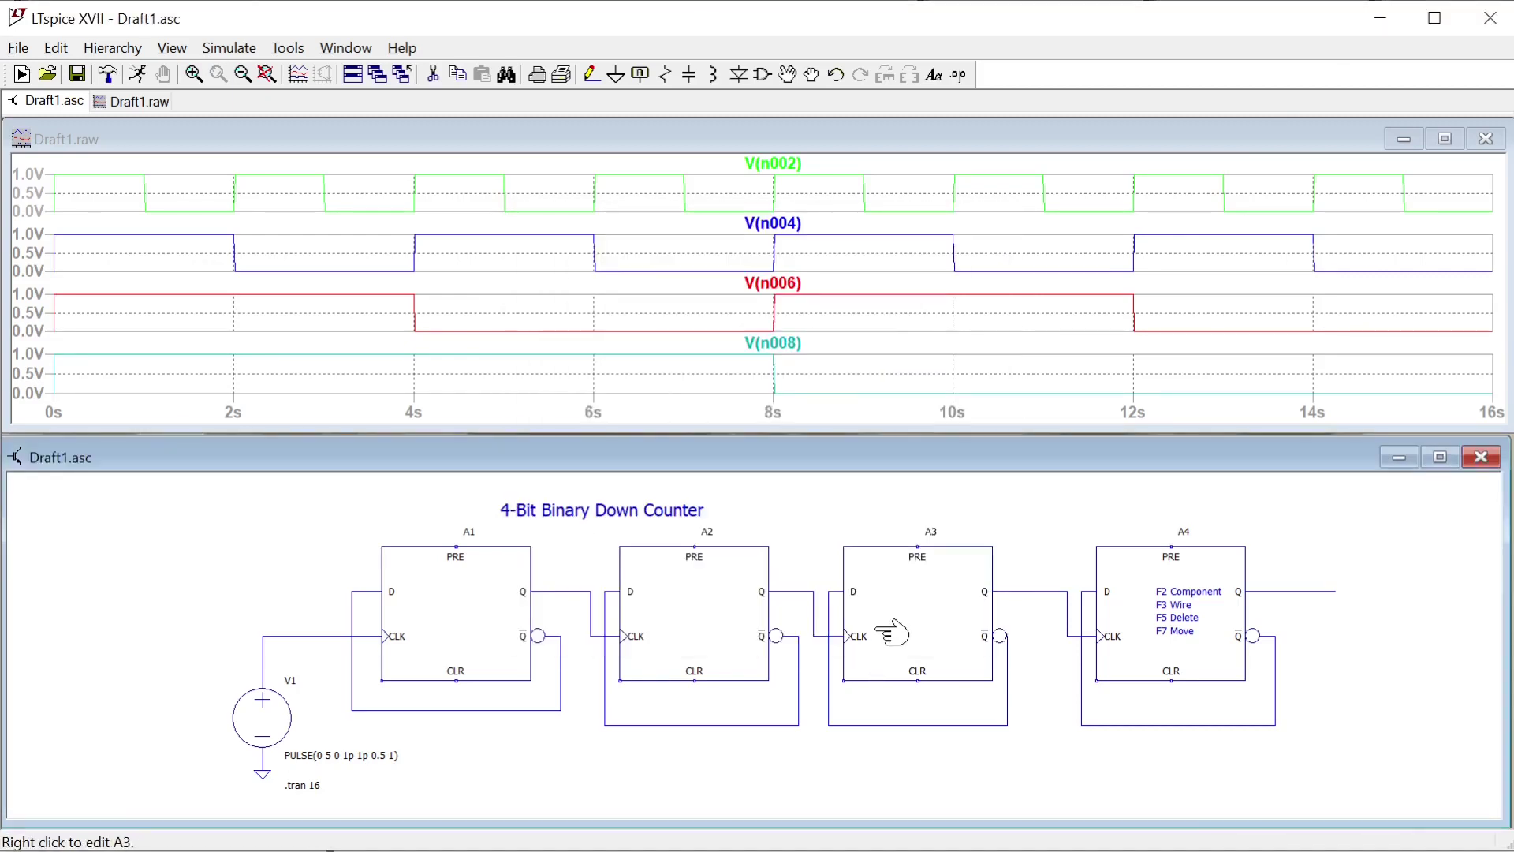
Set the SpiceLine attribute of flip-flops A3 and A4 to Vhigh=5
right_click(881, 631)
left_click(662, 524)
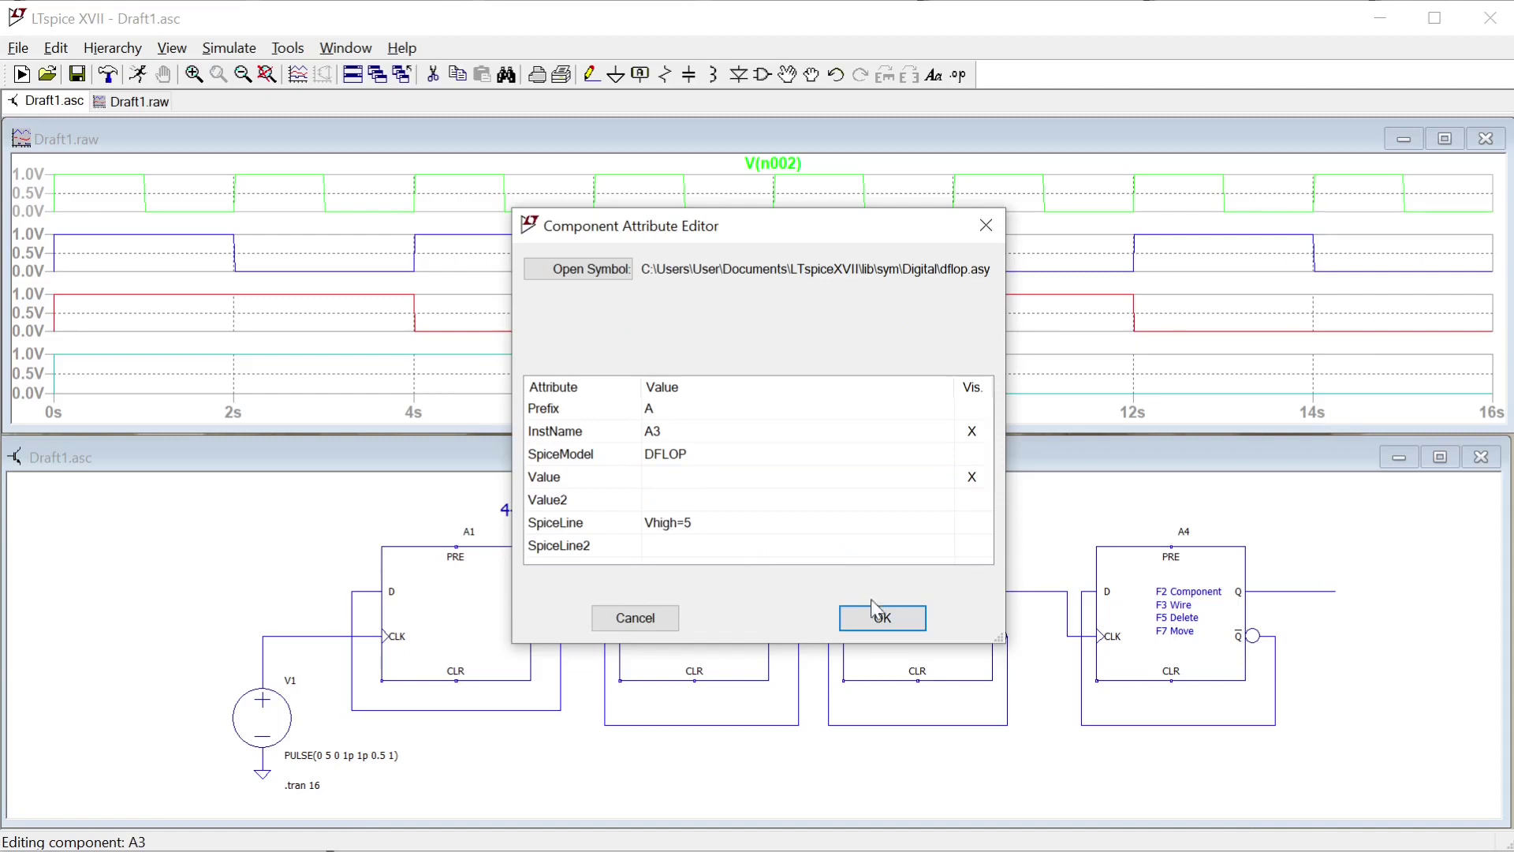
left_click(877, 615)
right_click(1123, 601)
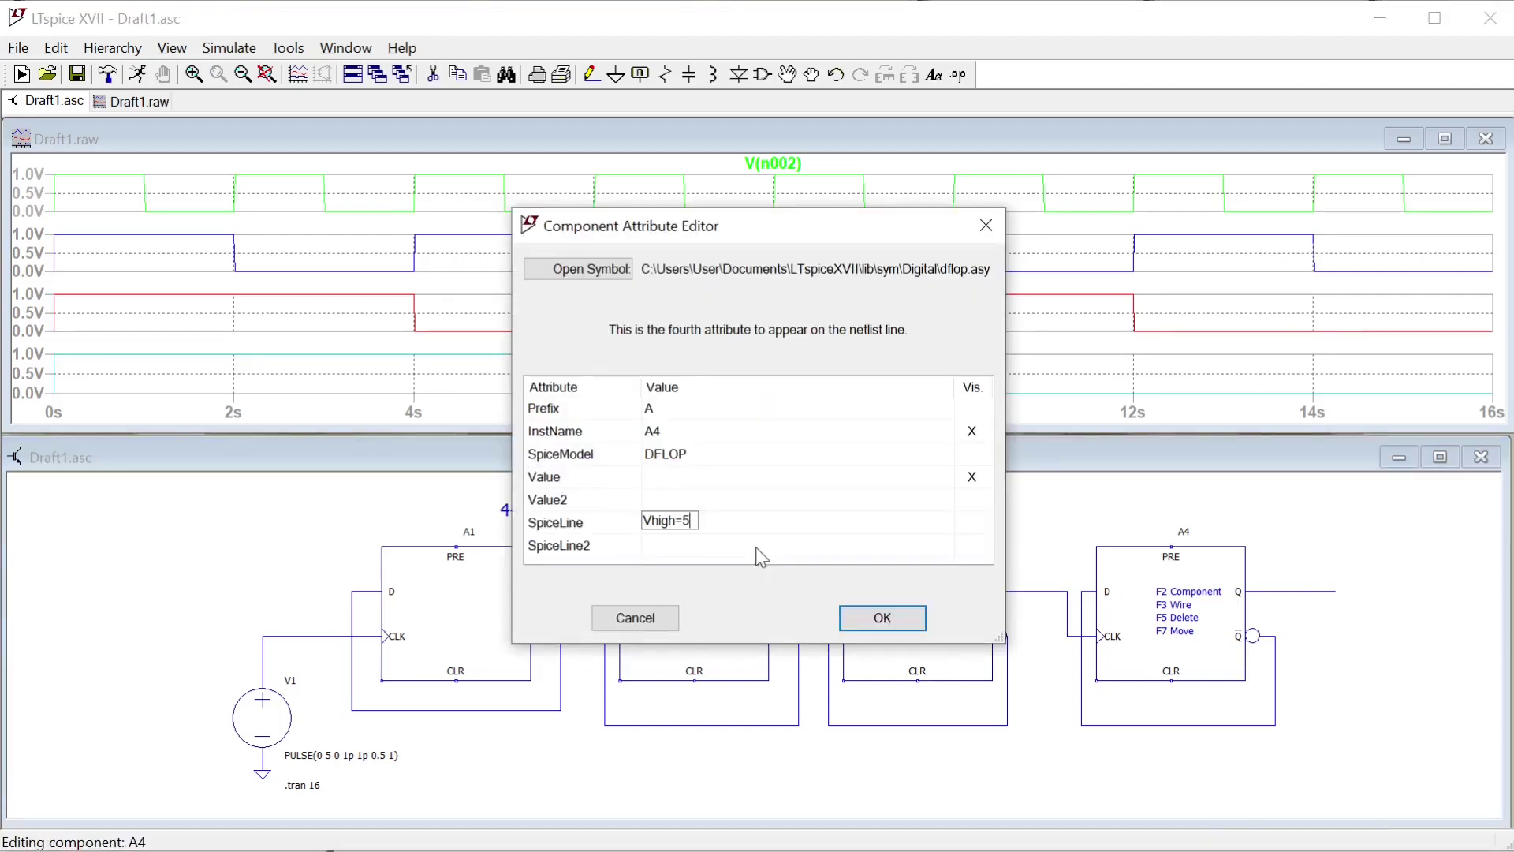
left_click(860, 617)
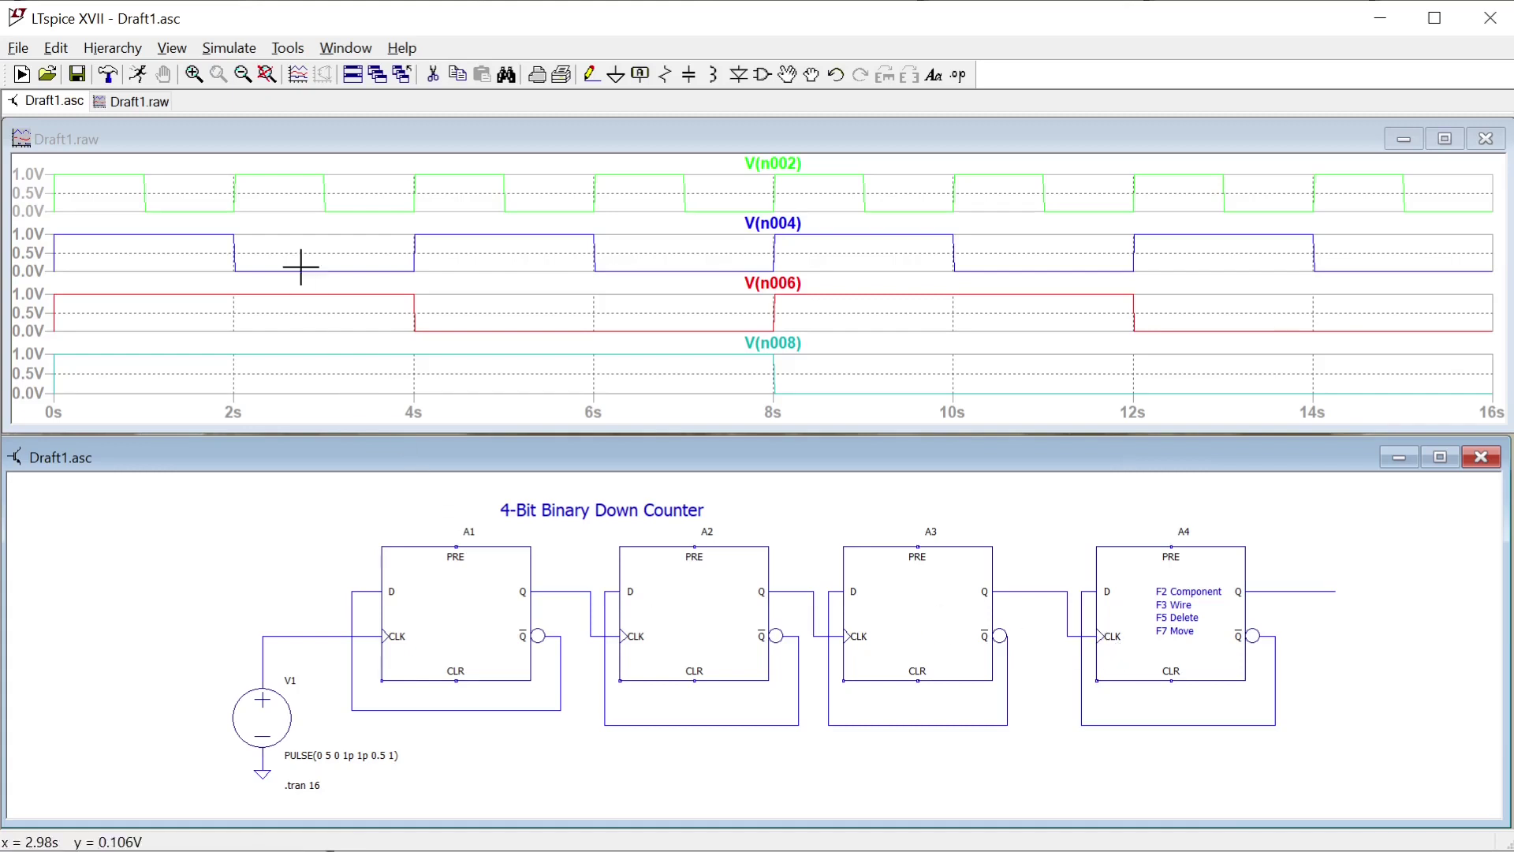
Rerun the transient simulation and fit the counter schematic to its window
left_click(140, 76)
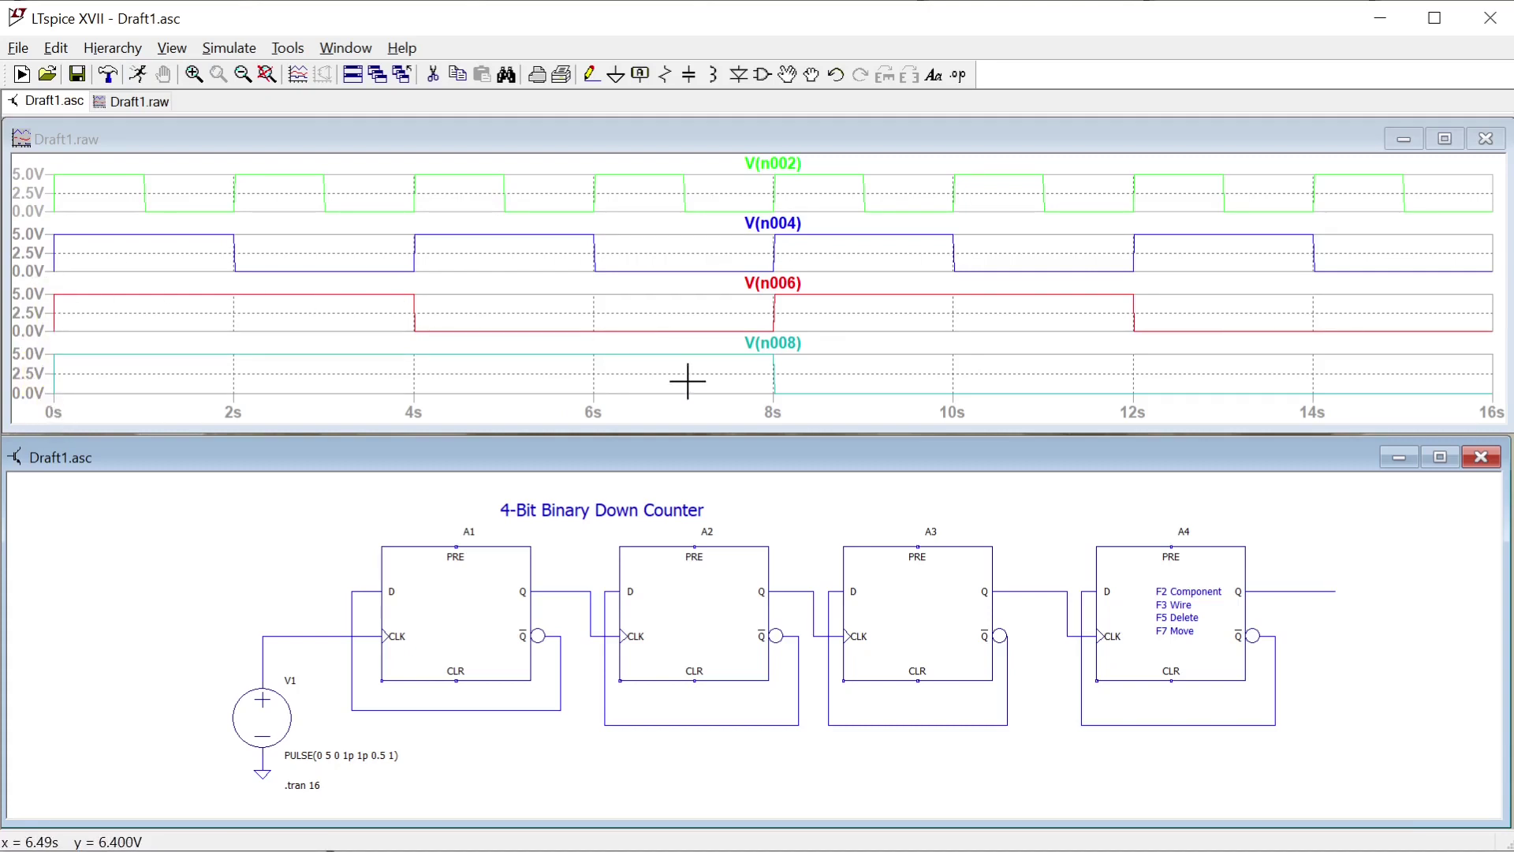
key("space")
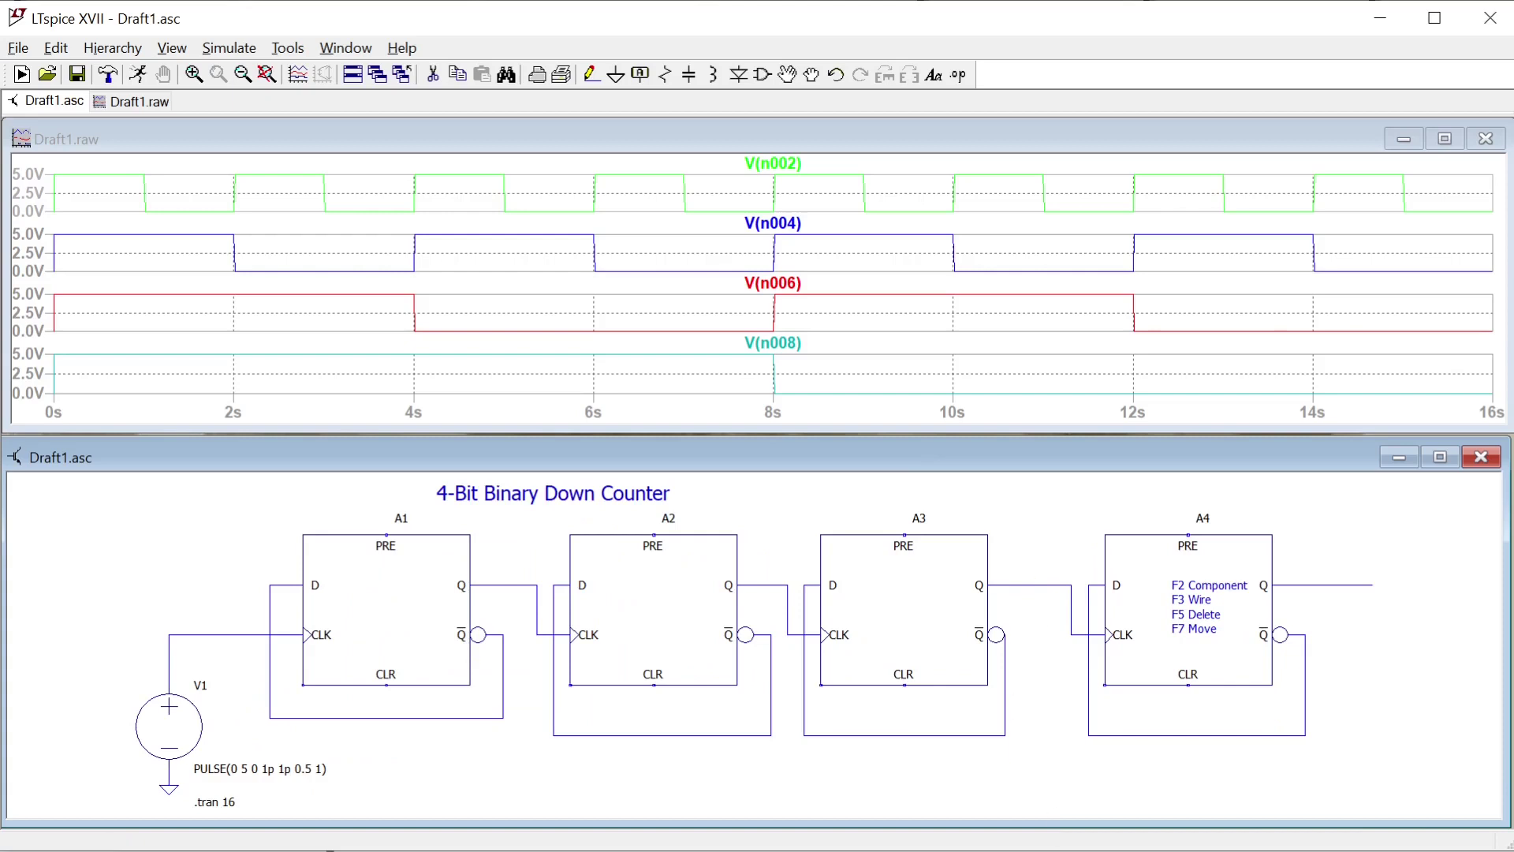